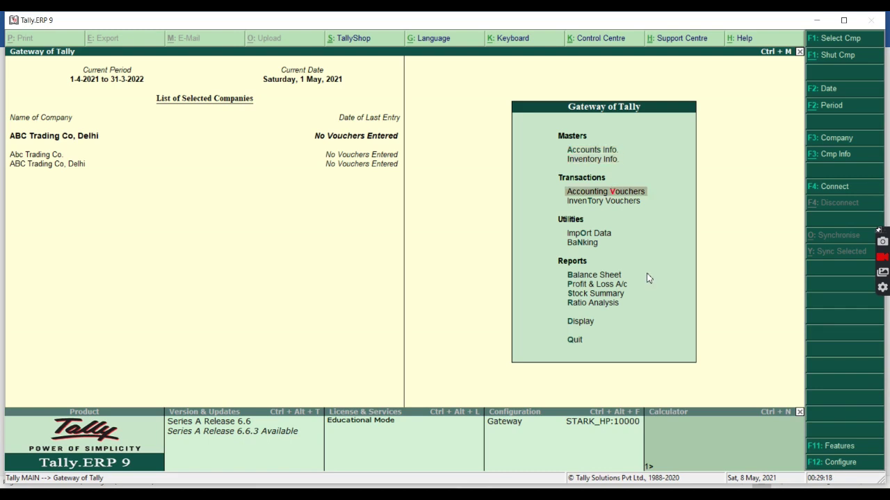
Step: Start accounting voucher entry, set "Use separate discount column in invoices" to No in the inventory features, and save
key(Return)
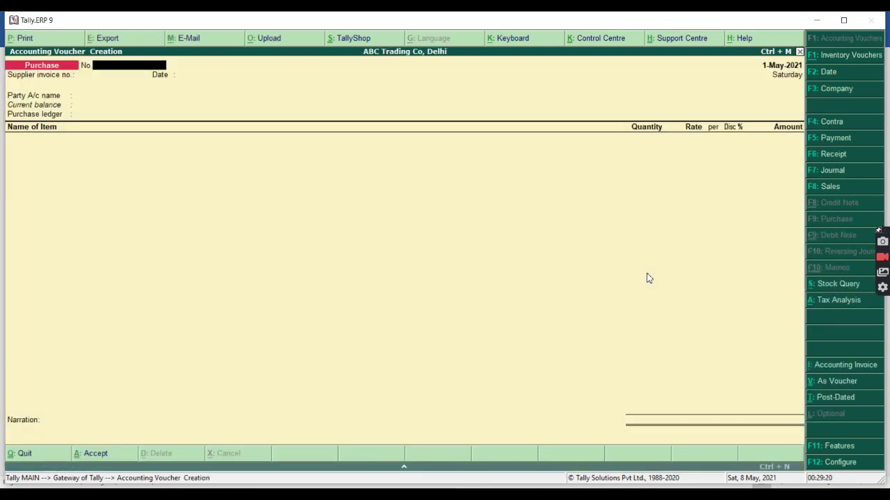
key(F11)
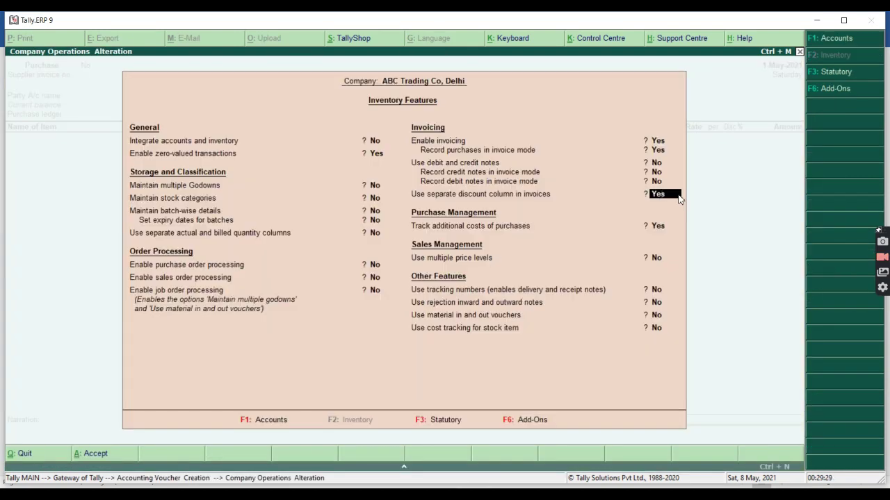
text(n)
key(Return)
key(ctrl+a)
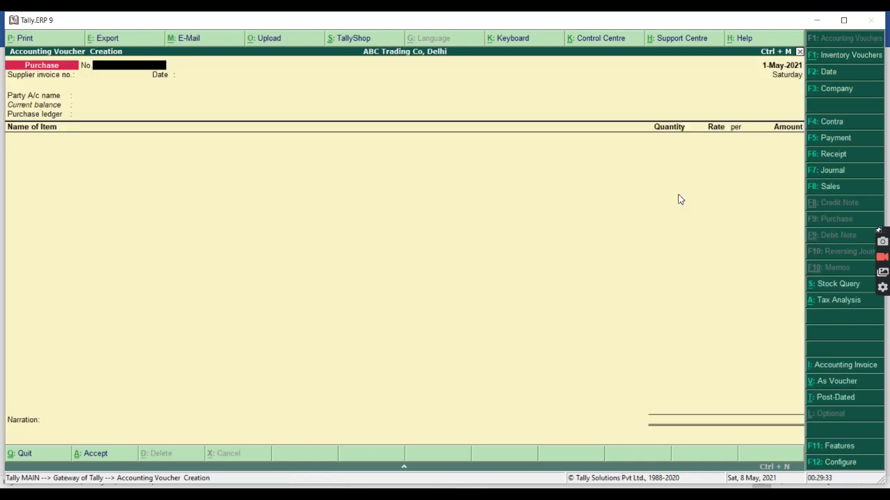
Step: Start a sales voucher with the Sales GST voucher class and BANK OF INDIA as the party account
key(F8)
key(Down)
key(Return)
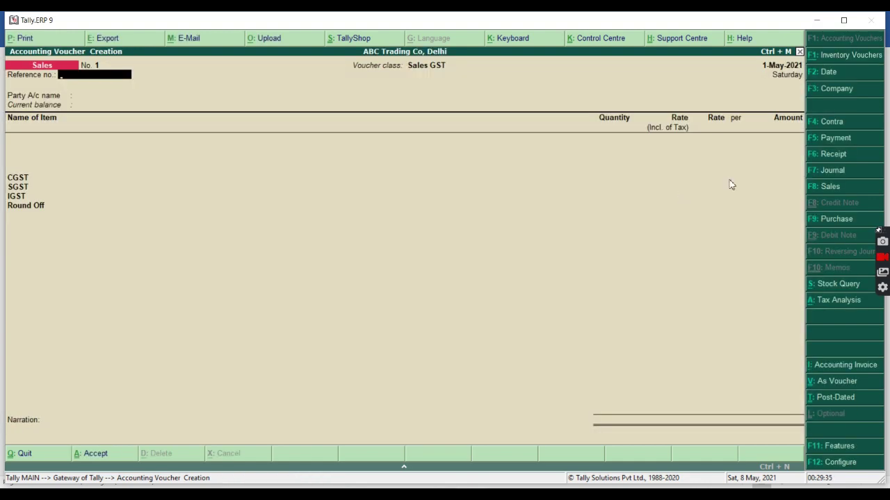
click(729, 139)
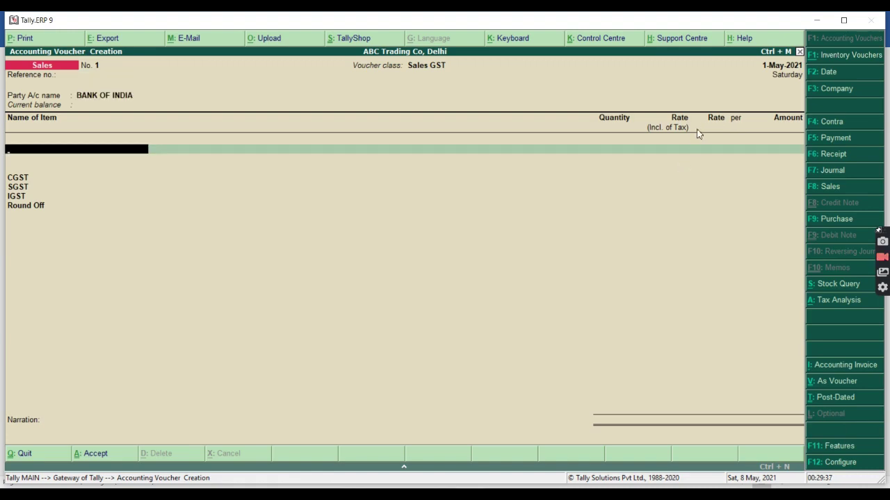
Step: Set "Use separate discount column in invoices" to Yes in the company's inventory features and save the settings
key(F11)
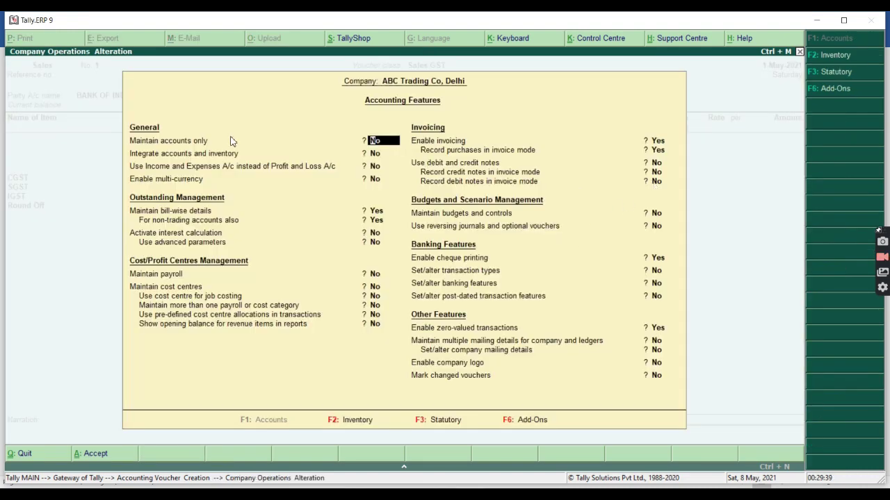
key(F2)
click(658, 196)
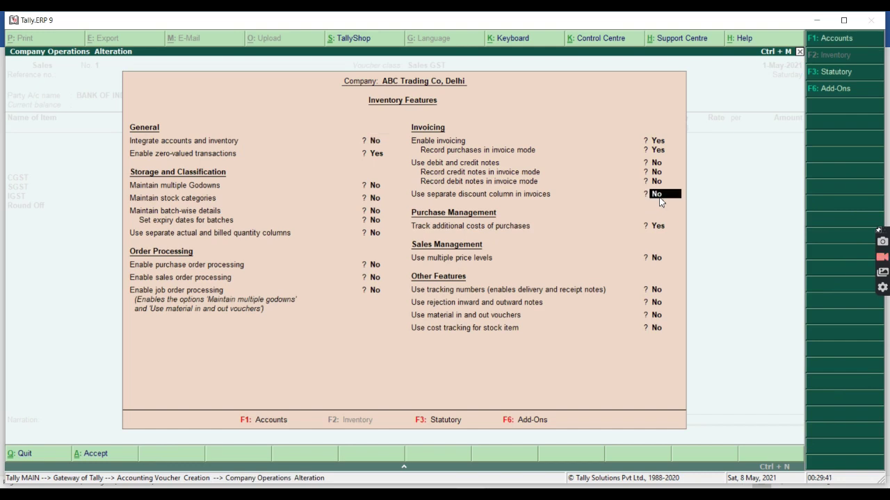
text(y)
key(Return)
key(Return)
key(Return)
key(Return)
key(Return)
key(Return)
key(Return)
key(y)
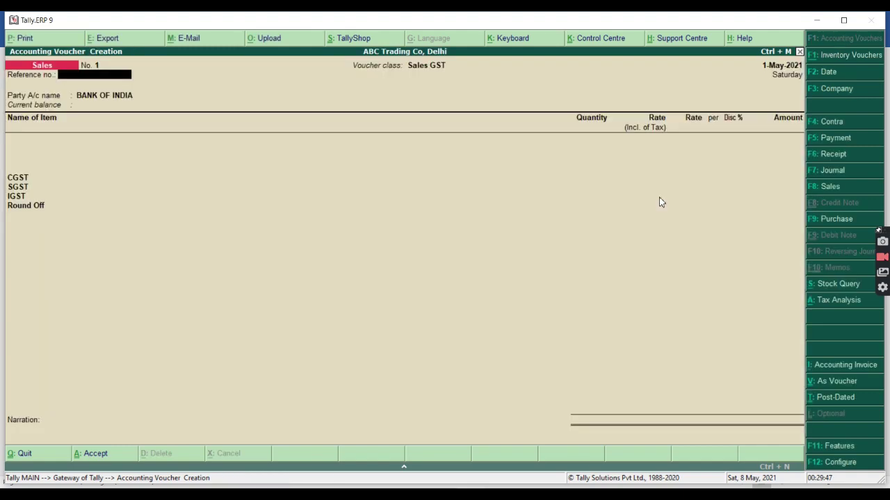
Step: Set Cash as the party account of the sales voucher, accept the default party details, and add Table as the item
key(Return)
text(CAS)
key(Return)
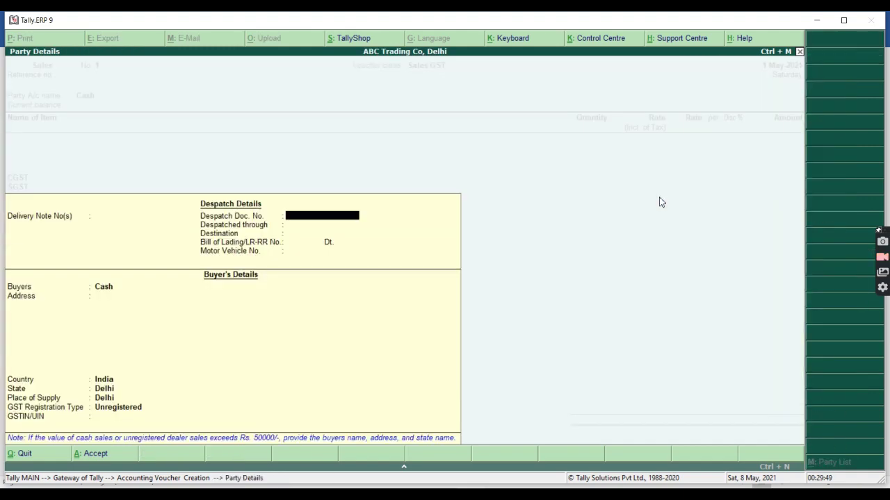
key(ctrl+a)
text(S)
key(Return)
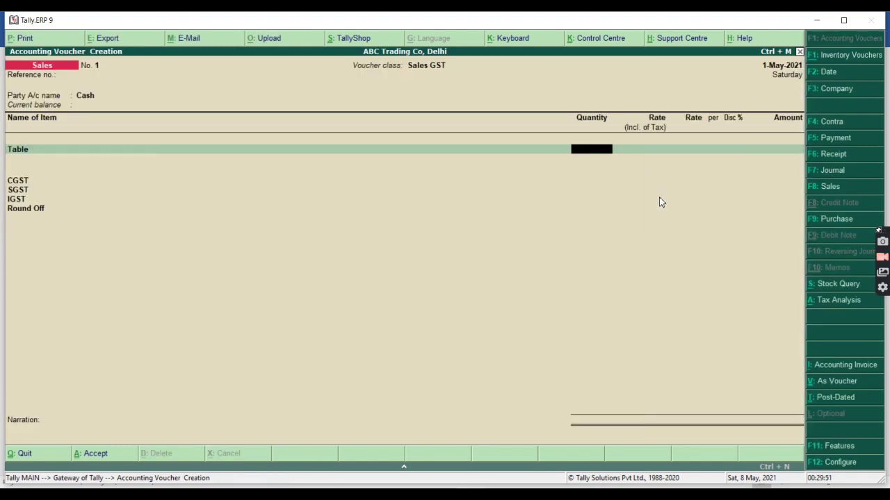
Step: Enter a quantity of 10 pcs, a tax-inclusive rate of 1,500 and a 10% discount for Table, and save the voucher
text(10)
key(Return)
text(1,500)
key(Return)
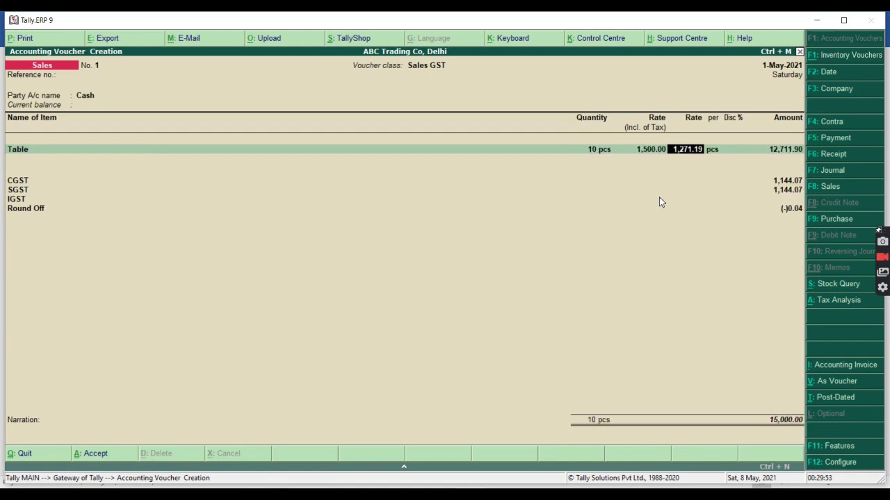
key(Return)
key(Return)
text(10)
key(Return)
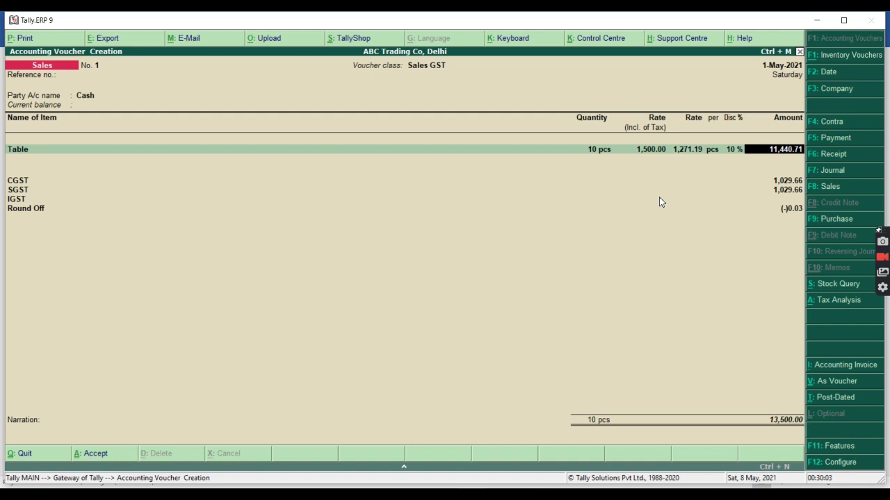
key(Return)
key(Return)
key(Return)
key(Return)
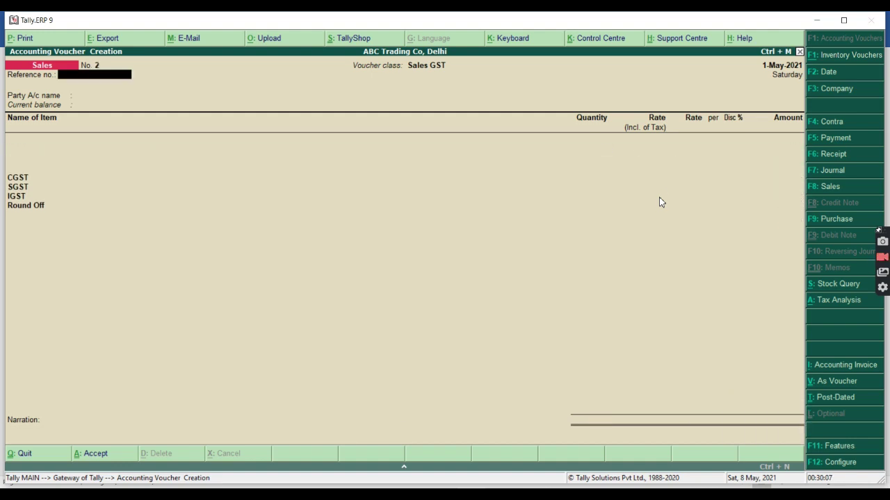
Step: Check the F11 option list in the Word document, then quit sales voucher entry back to the Gateway of Tally
key(alt+Tab)
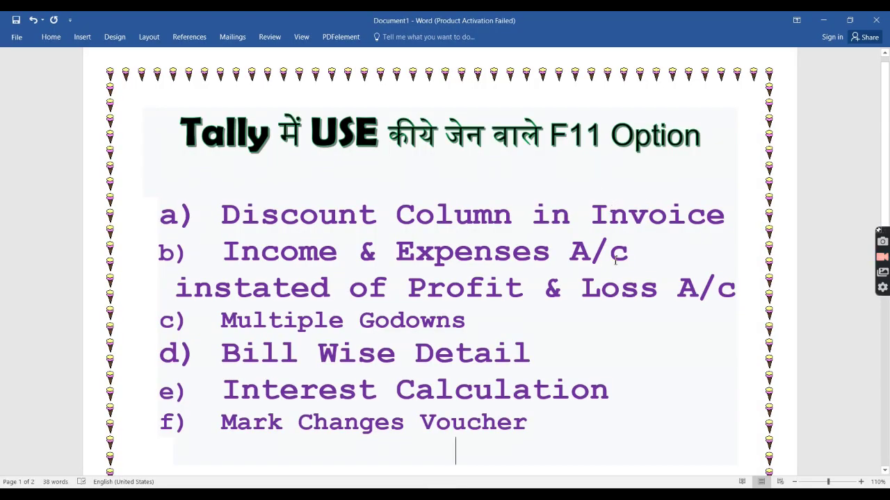
key(alt+Tab)
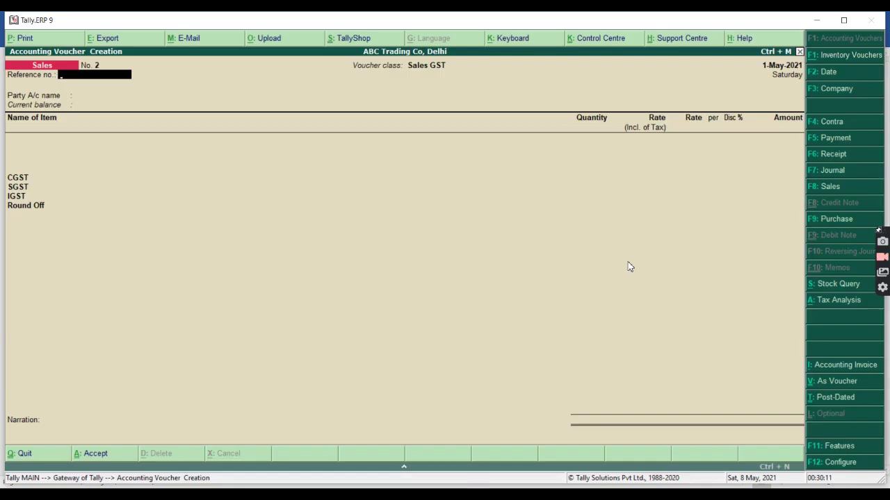
key(Escape)
key(Return)
key(Escape)
key(Escape)
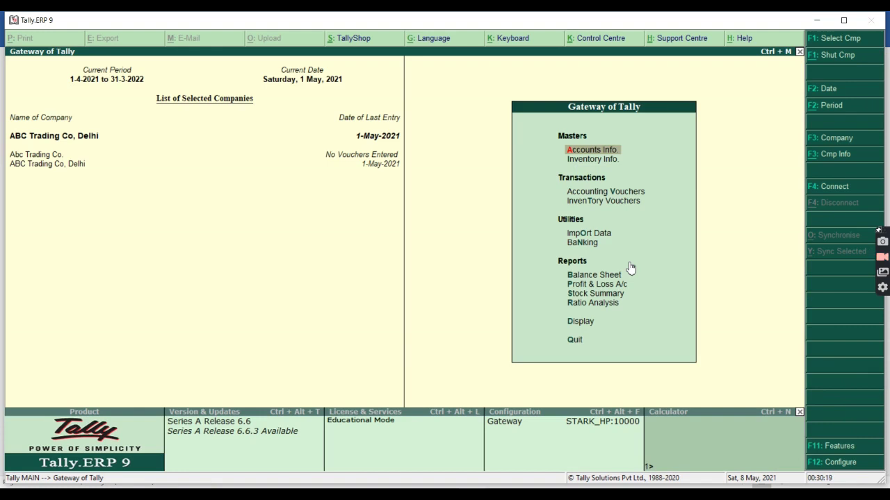
Step: Locate the Profit & Loss A/c entry among the reports in the Gateway of Tally
key(Down)
key(Down)
key(Down)
key(Down)
key(Down)
key(Down)
key(Down)
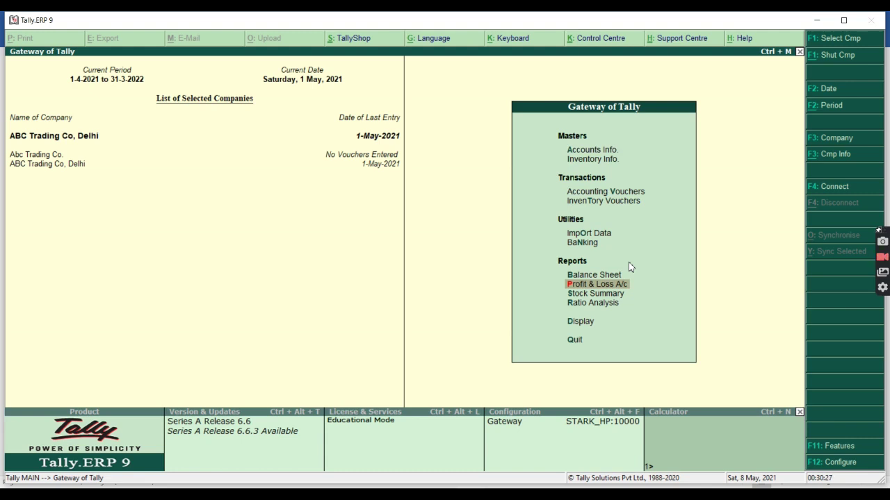
Step: Set "Use Income and Expenses A/c instead of Profit and Loss A/c" to Yes in the accounting features and save
key(F11)
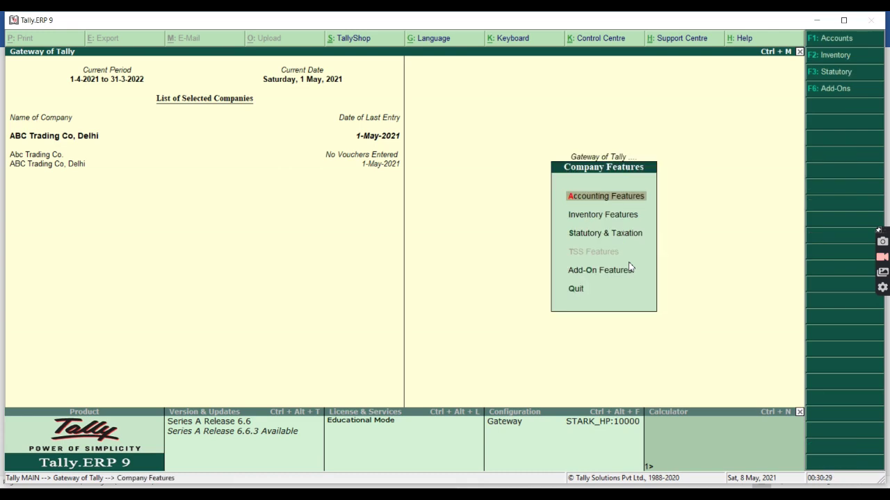
key(Return)
key(Return)
key(Return)
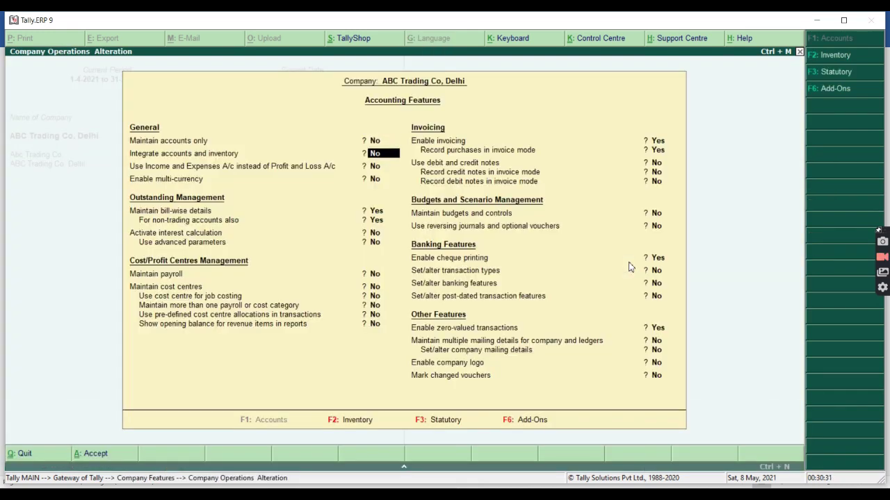
key(Return)
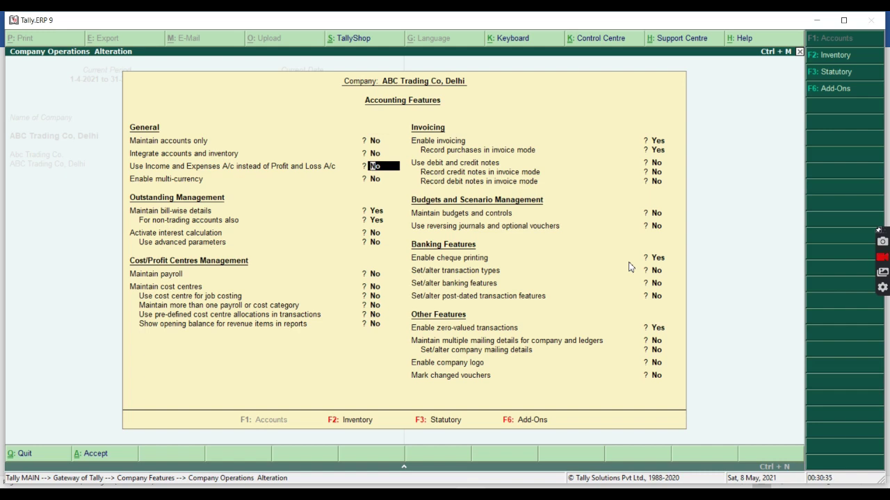
text(y)
key(Return)
key(Return)
key(Return)
key(Return)
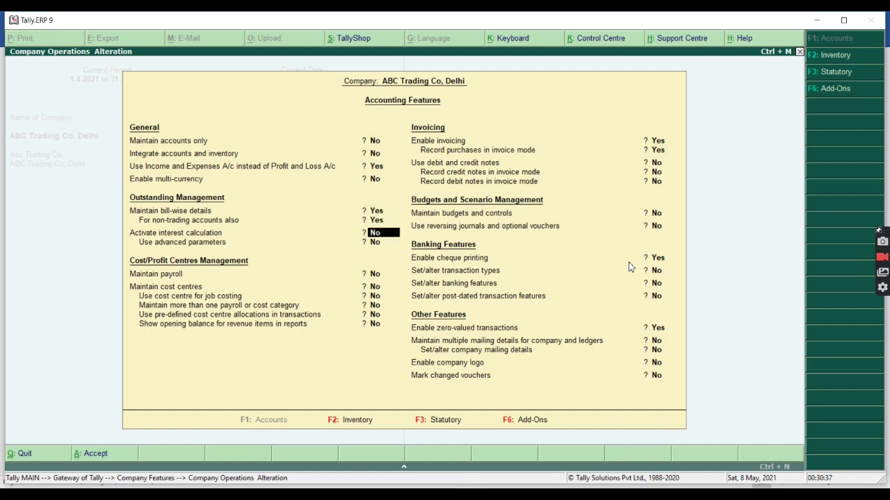
click(631, 267)
key(Escape)
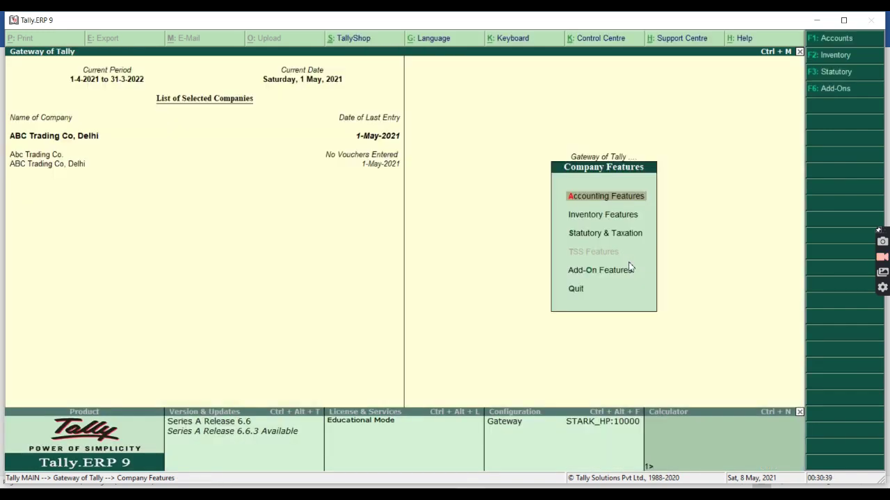
Step: Examine the Income & Expense A/c report in detailed view from the Gateway of Tally, and close it
key(Escape)
key(Escape)
key(Escape)
key(Down)
key(Down)
key(Down)
key(Down)
key(Down)
key(Down)
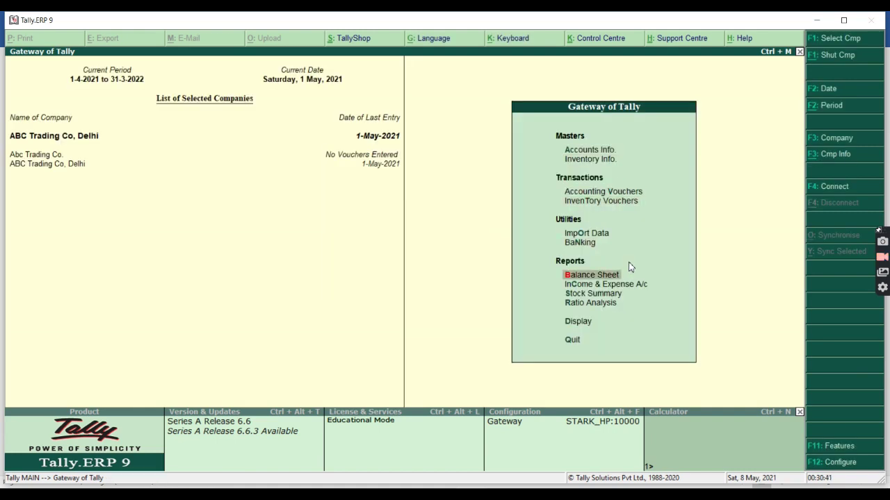
key(Return)
key(alt+F1)
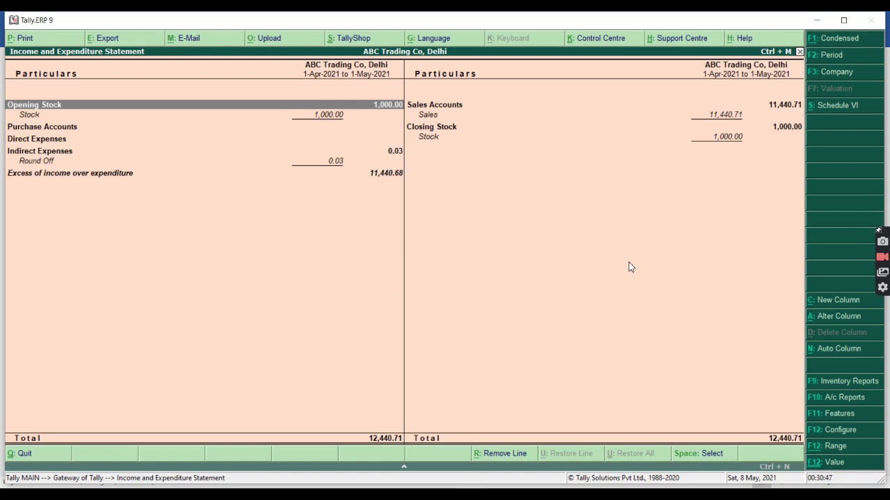
key(Escape)
Step: Set "Use Income and Expenses A/c instead of Profit and Loss A/c" to No in the accounting features and save
key(F11)
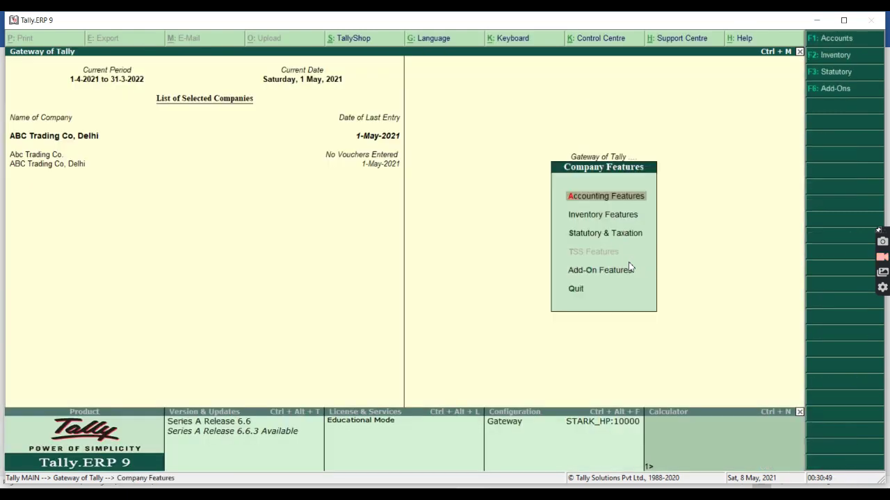
key(Return)
key(Return)
key(Return)
key(Return)
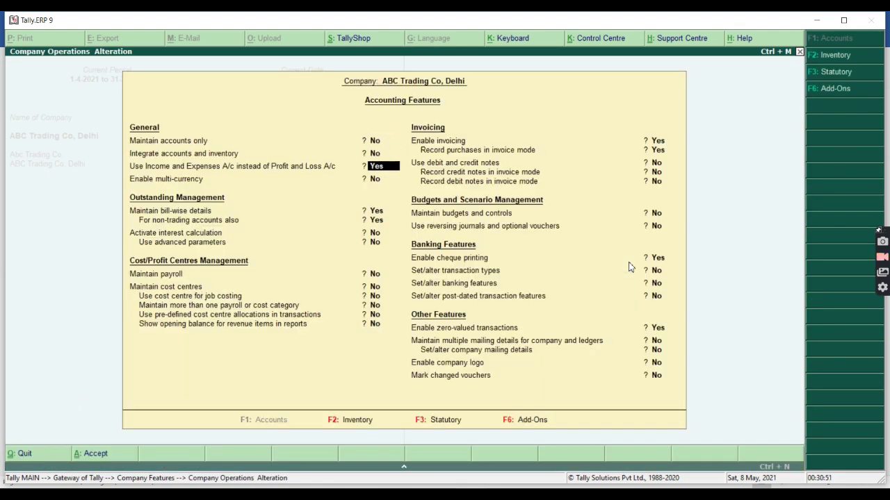
text(n)
key(Return)
key(Return)
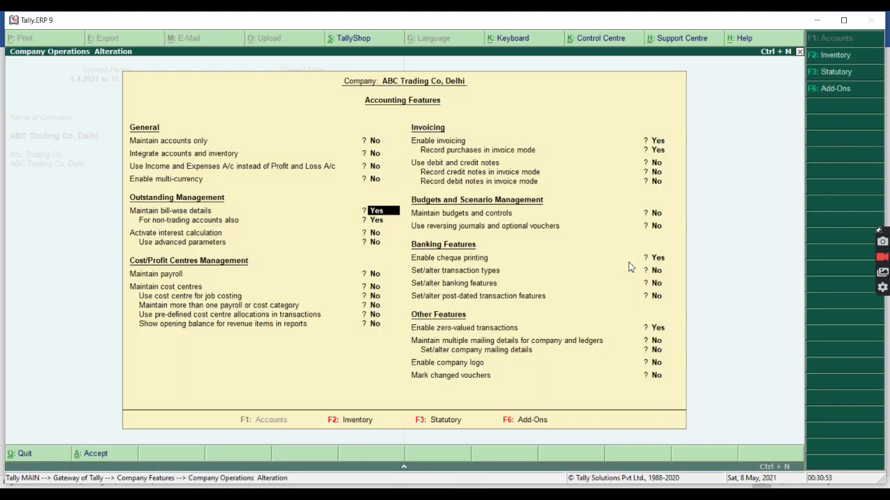
key(ctrl+a)
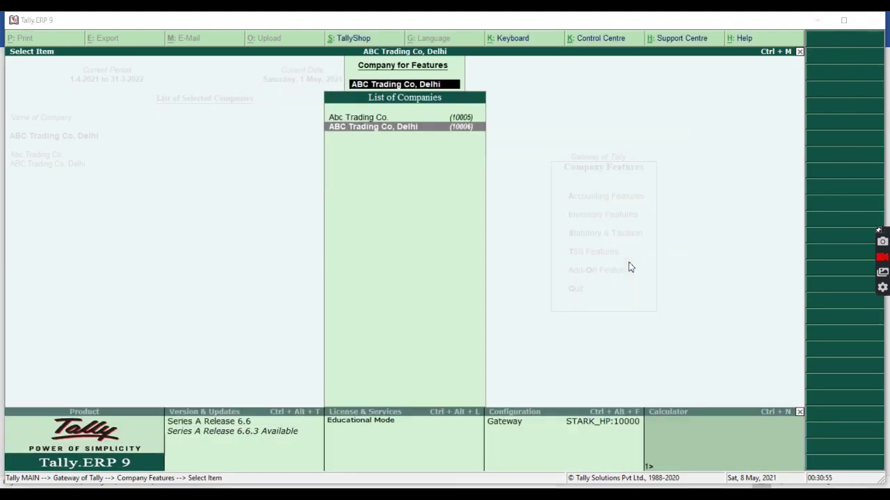
Step: Switch to the Word document and point out the Multiple Godowns entry in the F11 option list
key(alt+Tab)
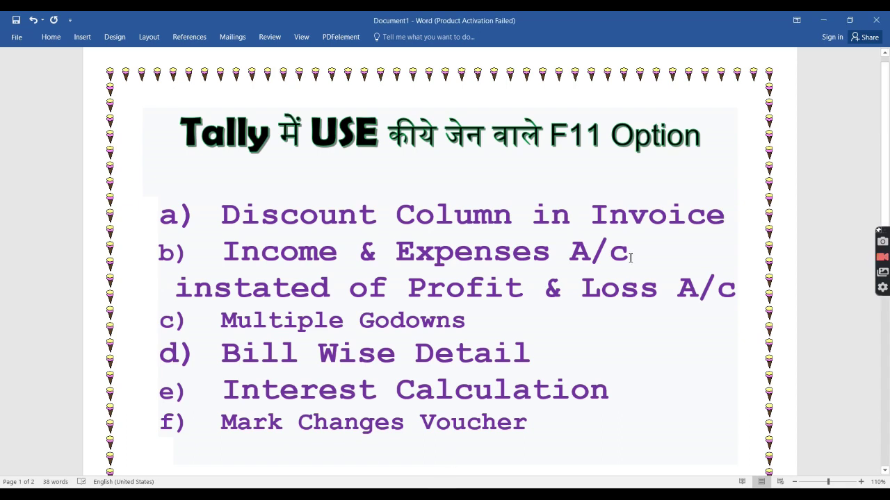
drag(439, 320, 224, 321)
click(224, 322)
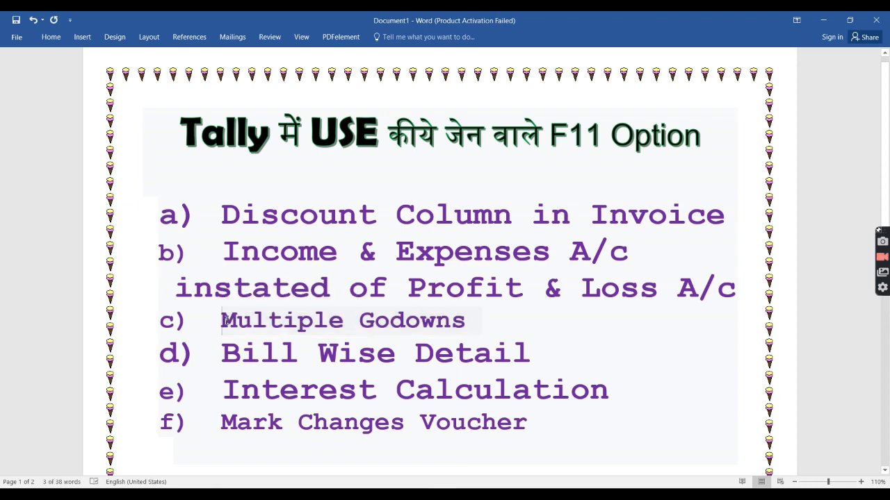
click(284, 328)
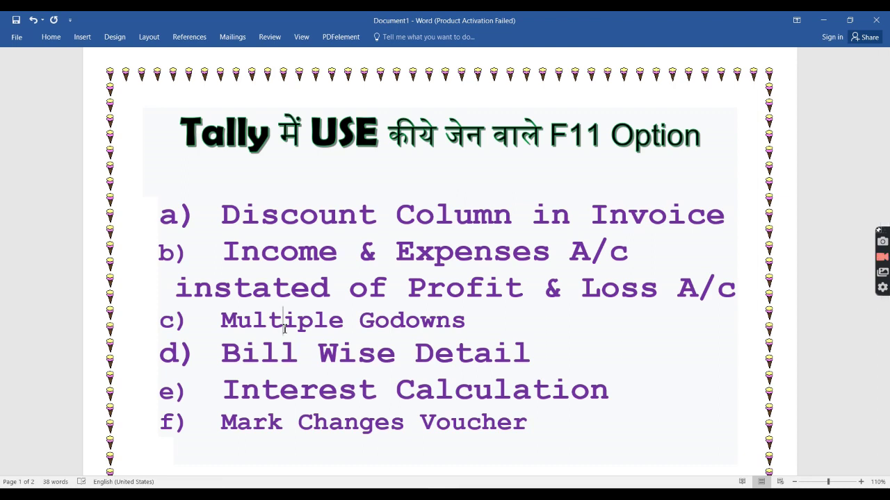
Step: Switch to Tally.ERP 9, set "Maintain multiple Godowns" to Yes in the inventory features of ABC Trading Co, Delhi, and save
key(alt+Tab)
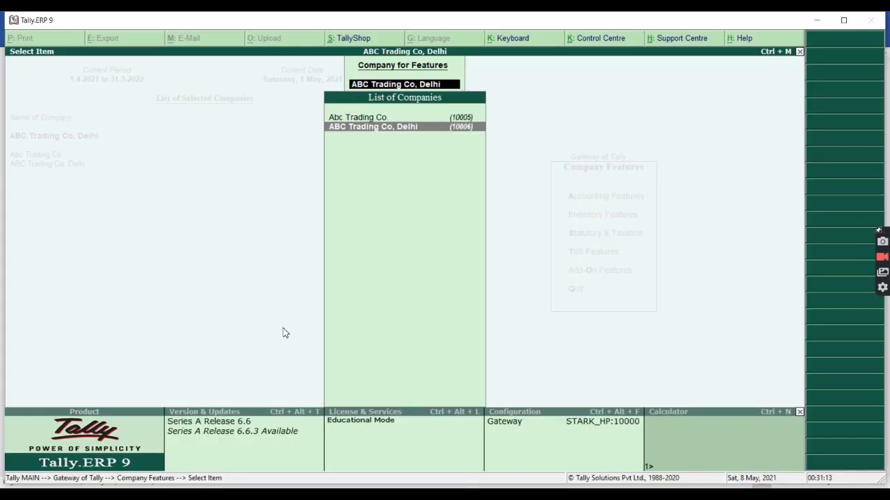
key(Return)
key(F2)
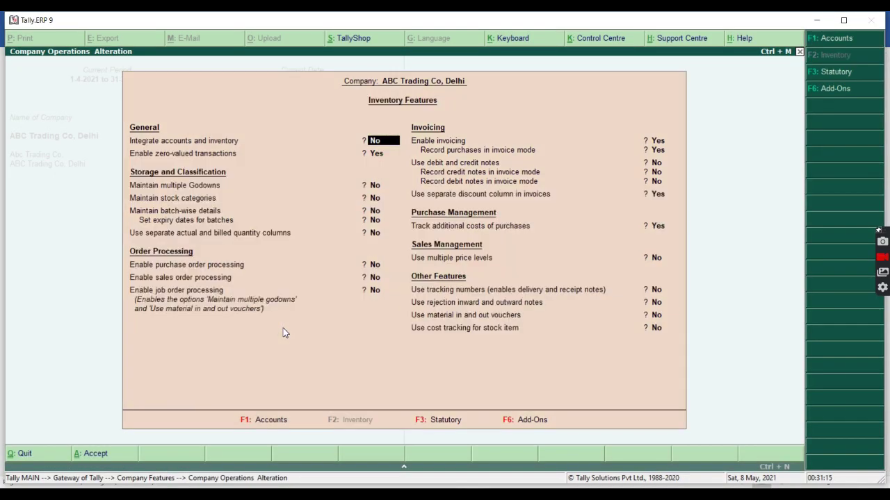
key(Return)
key(Return)
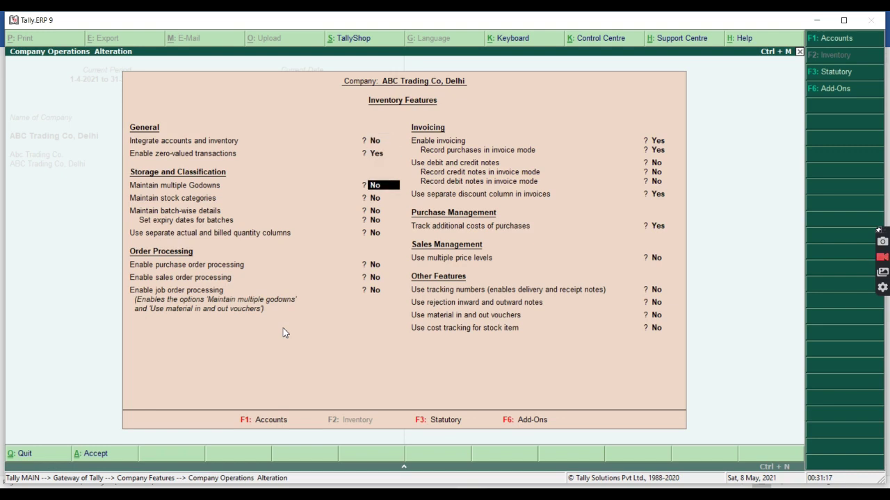
key(y)
key(Return)
key(Return)
key(Return)
key(Return)
key(Return)
key(Return)
key(Return)
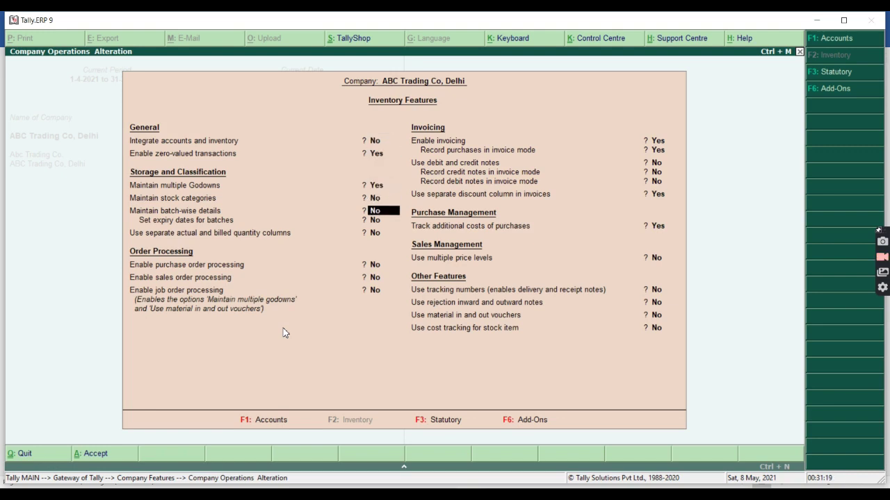
key(Return)
key(Return)
key(Return)
key(Return)
key(Return)
key(Return)
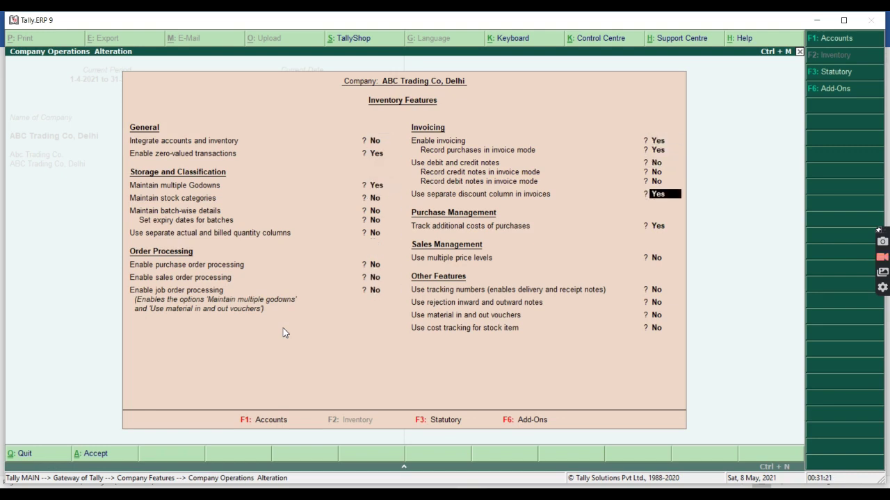
key(ctrl+a)
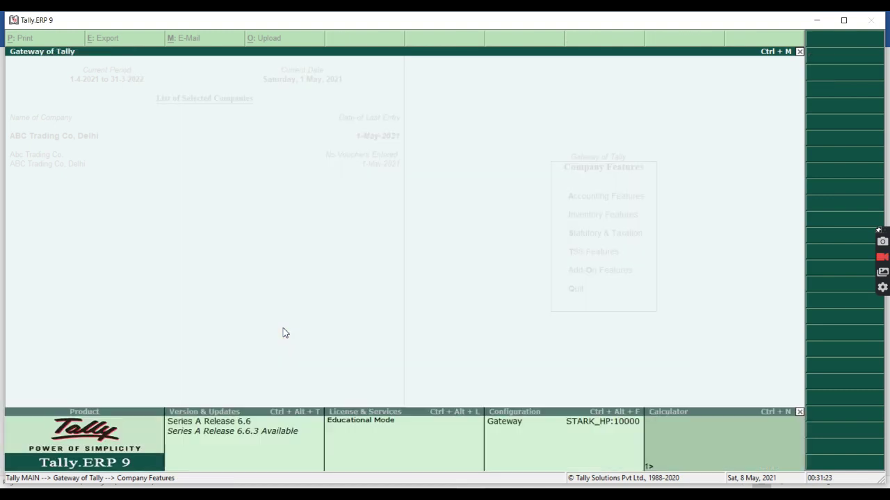
Step: Return to the Gateway of Tally and open the single godown creation form from the inventory masters
key(Escape)
key(Escape)
key(Escape)
key(Escape)
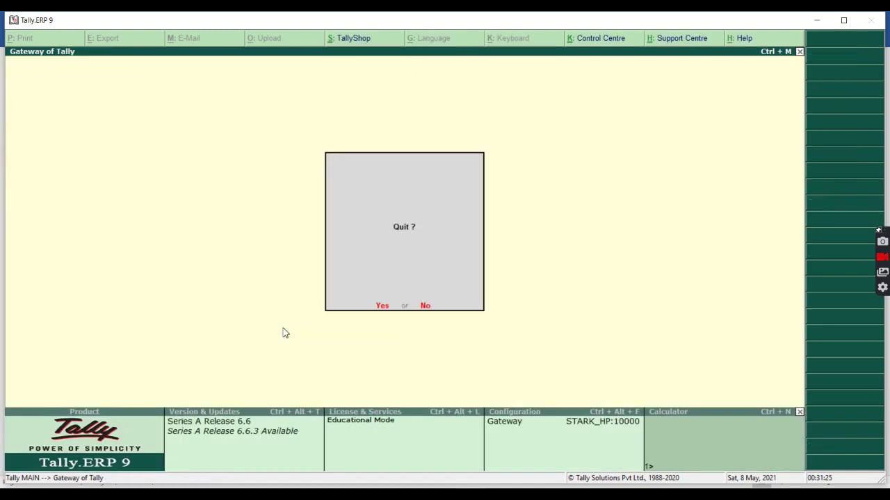
key(Escape)
key(Down)
key(Return)
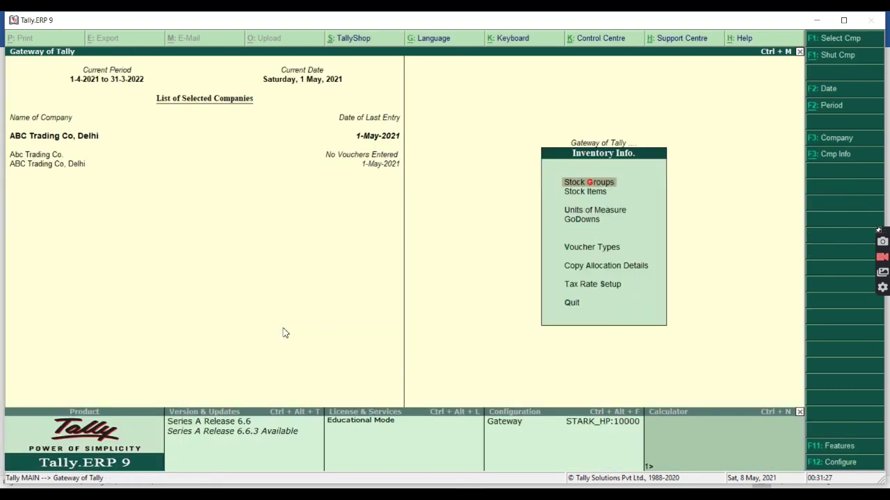
key(Down)
key(Down)
key(Down)
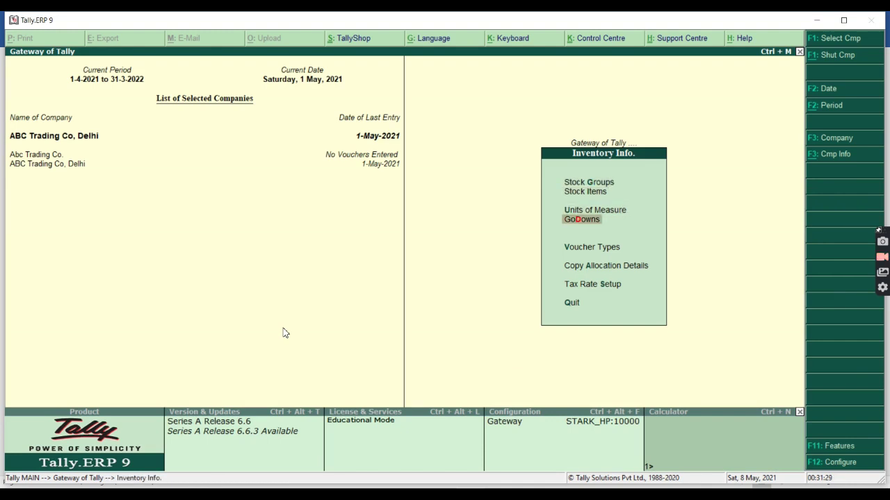
key(Return)
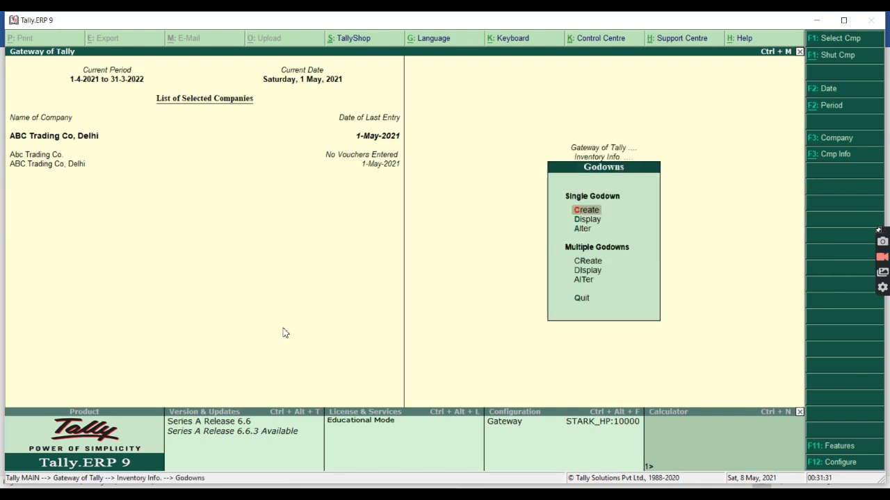
key(Return)
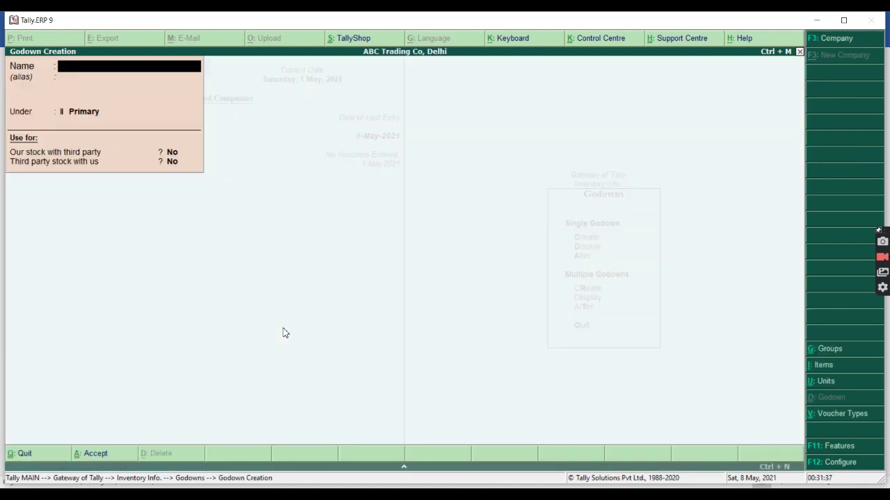
Step: Create a godown named DELHI BAWANA under Main Location and save it
text(DELHI BAWAN)
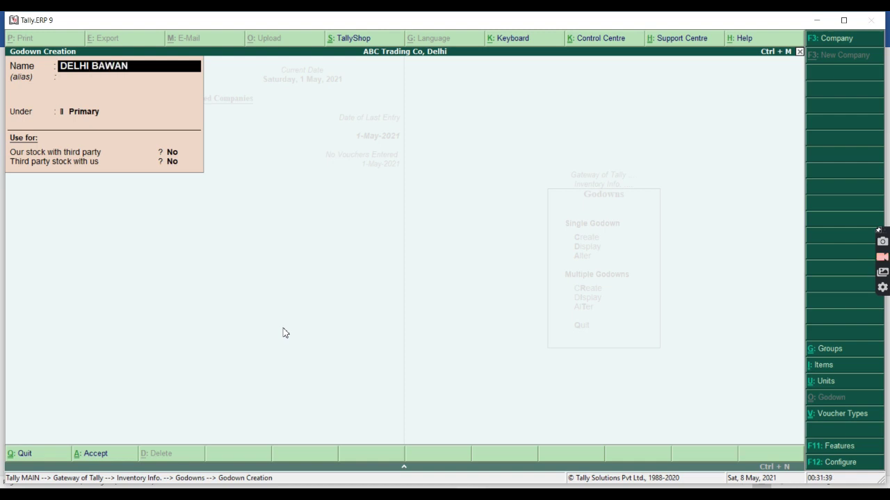
text(A)
key(Return)
key(Return)
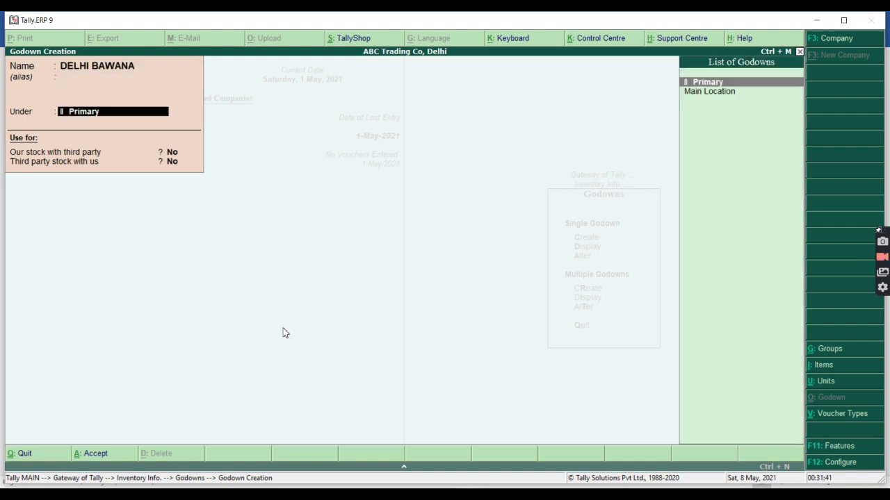
key(Down)
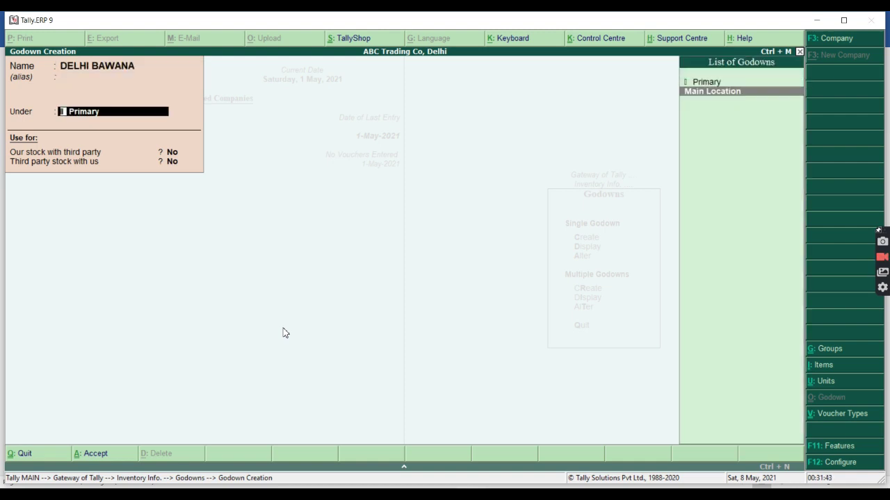
key(Return)
key(Return)
key(Return)
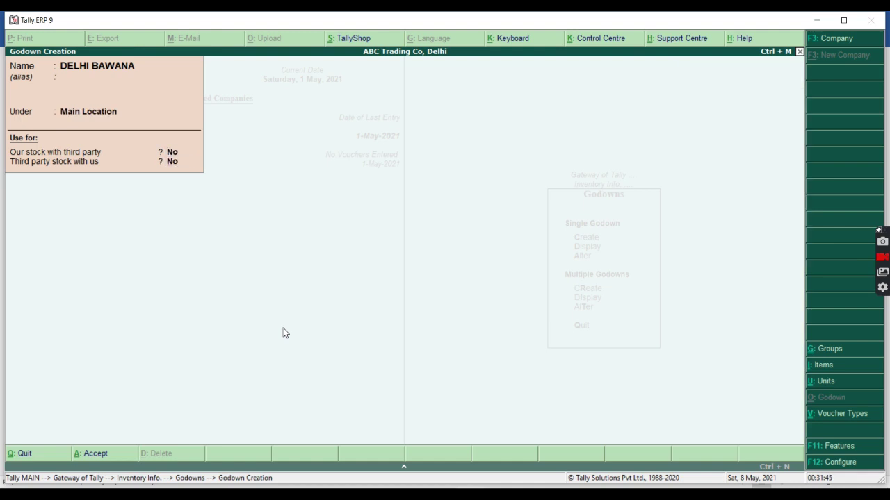
key(Return)
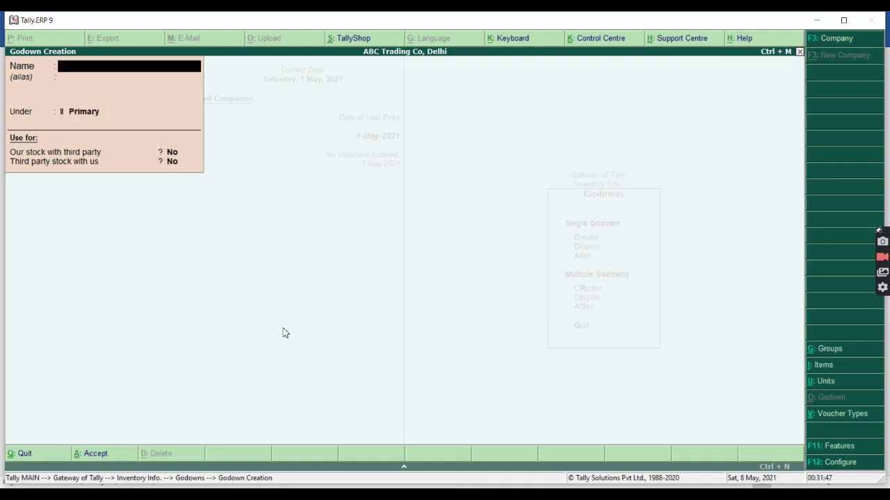
Step: Create a godown named HARYANA under Primary and save it
text(HARYANA)
key(Return)
key(Return)
key(Return)
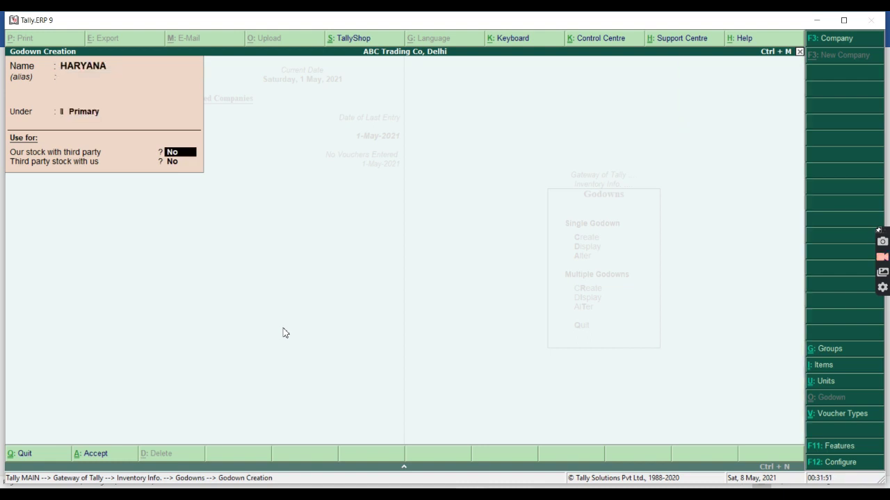
key(Return)
key(Return)
key(Return)
Step: Create a godown named PUNJAB under Primary and save it
text(PUNJAB)
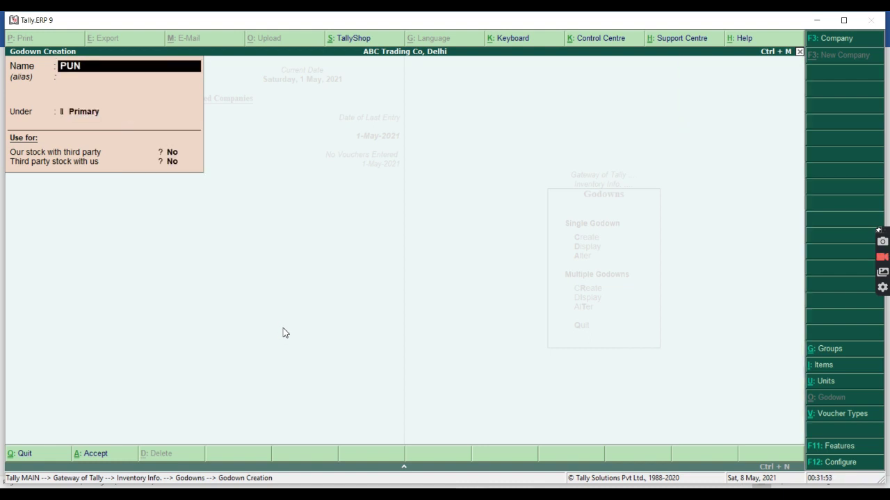
key(Return)
key(Return)
key(Return)
key(Return)
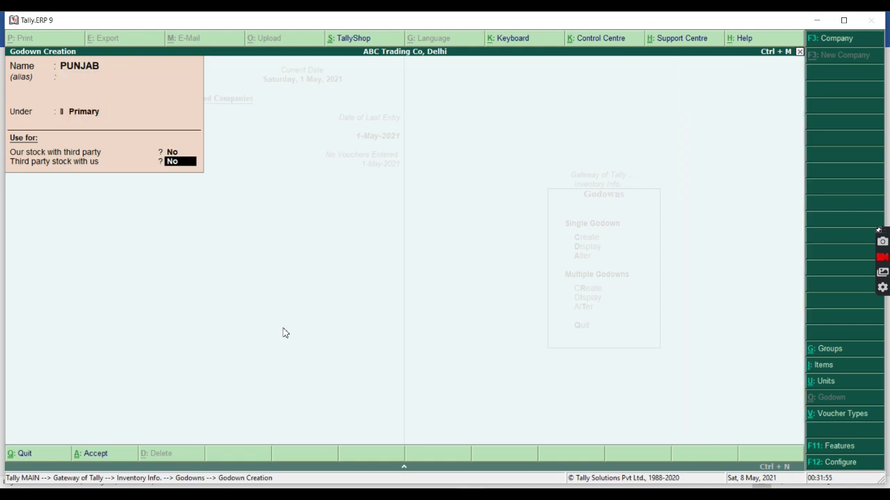
key(Return)
key(Return)
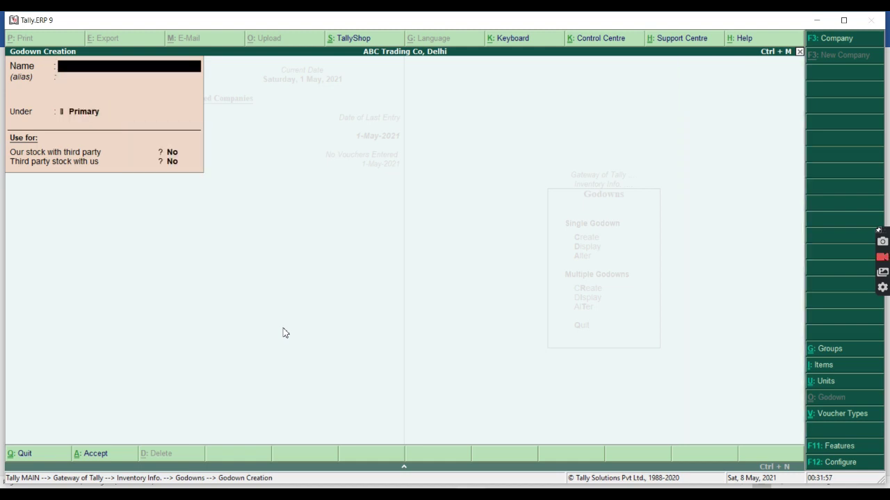
Step: Leave godown creation and open a new purchase voucher from the accounting vouchers
key(Escape)
key(Escape)
key(Up)
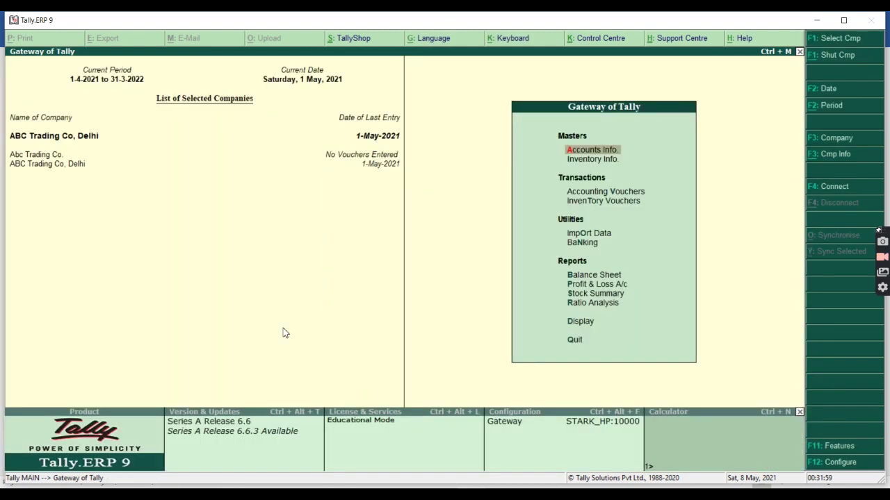
key(Down)
key(Down)
key(Return)
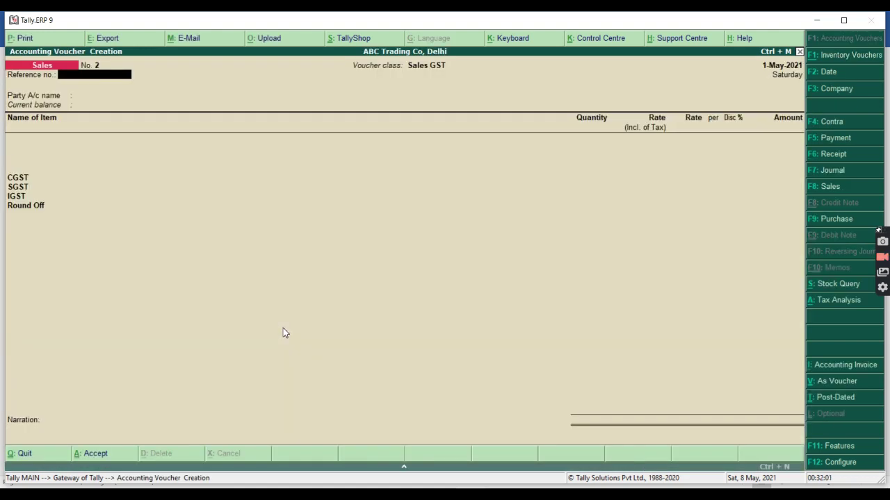
key(F9)
Step: Enter 1500 as both the purchase voucher number and the supplier invoice number, keeping the date 1-May-2021
text(15)
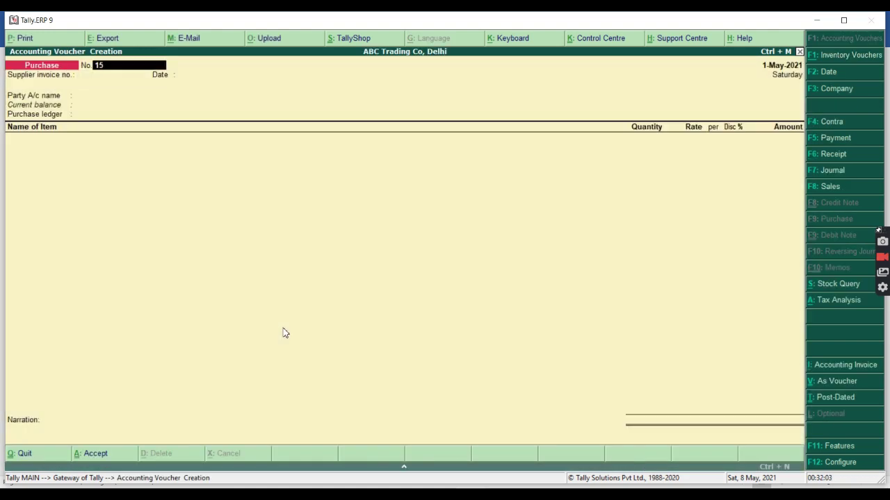
text(00)
key(Return)
text(1500)
key(Return)
key(Return)
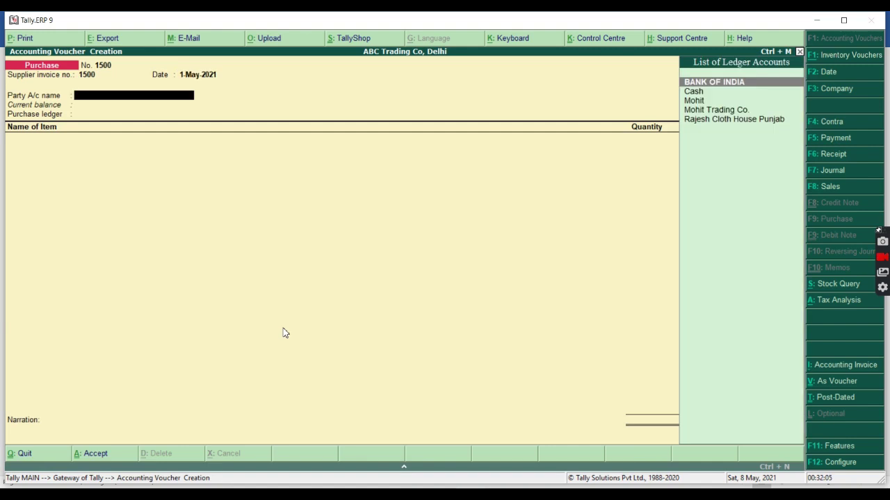
Step: Select Rajesh Cloth House Punjab as the party, accept its supplier details and use the Purchase ledger
text(R)
key(Return)
key(Return)
key(Return)
key(Return)
key(Return)
key(Return)
key(Return)
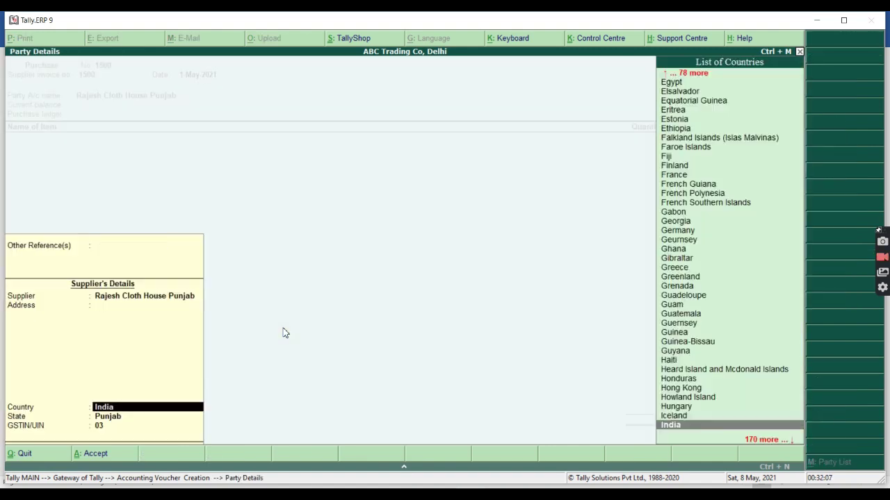
key(Return)
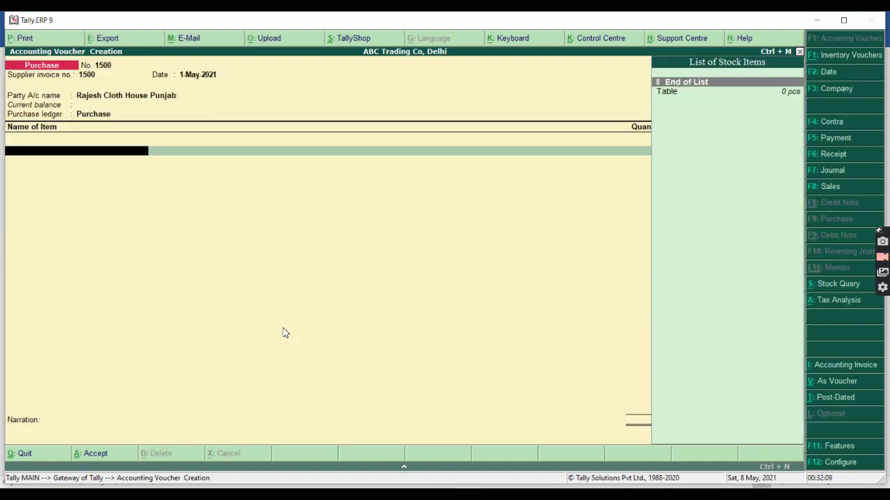
Step: Add the stock item Table to the purchase and allocate 100 pcs of it to the PUNJAB godown
key(Down)
key(Return)
key(Return)
key(BackSpace)
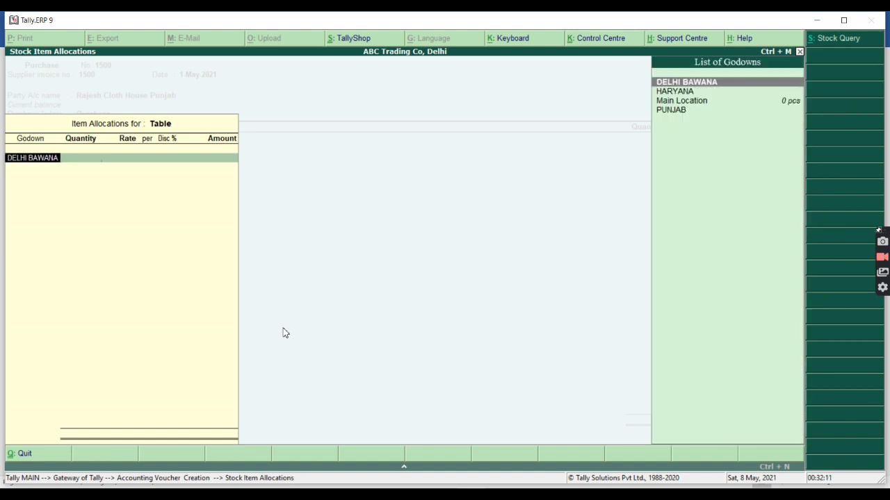
key(Down)
key(Down)
key(Down)
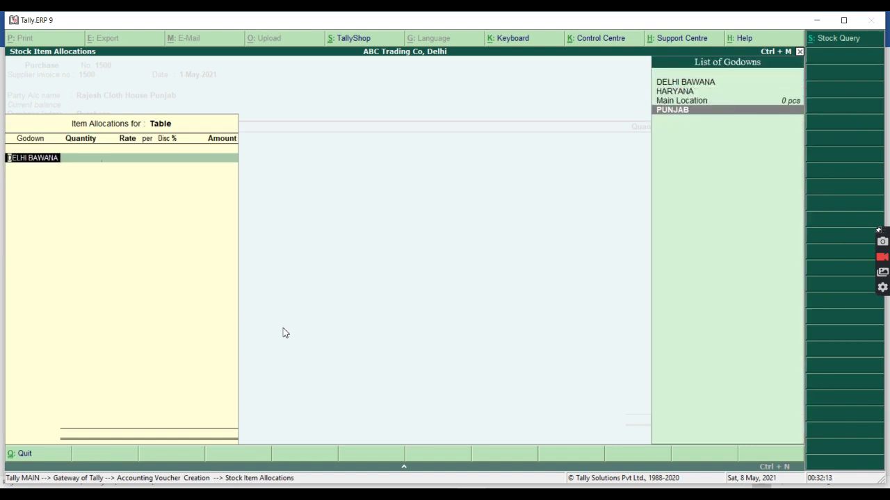
key(Up)
key(Return)
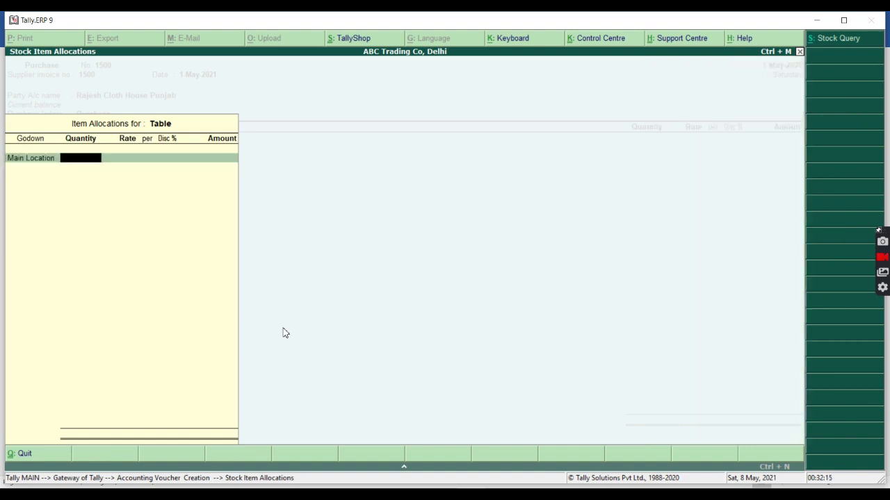
key(BackSpace)
key(Down)
key(Return)
text(100)
key(Return)
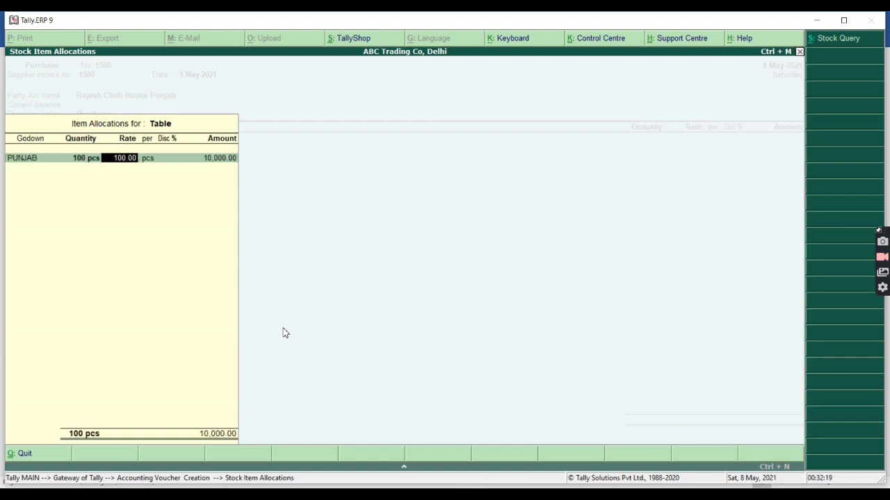
Step: Set the rate of the PUNJAB allocation to 1500 per piece with no discount, and accept its amount
text(1500)
key(Return)
key(Return)
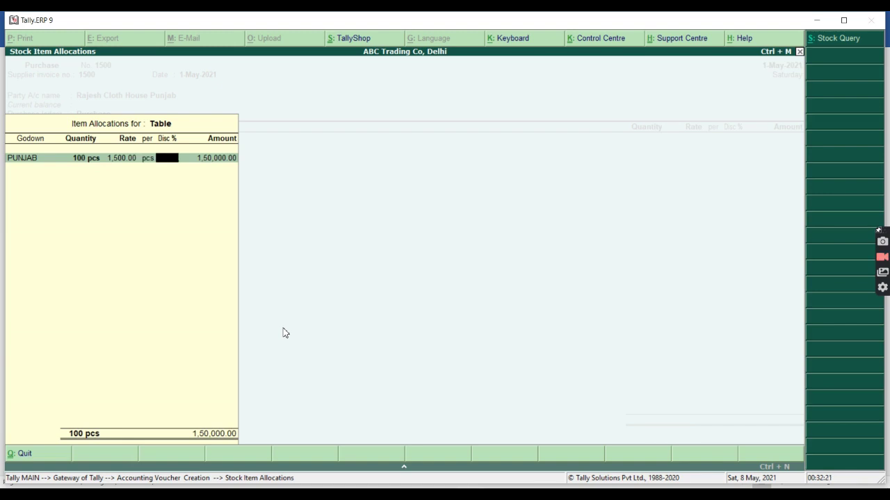
key(Return)
key(Return)
Step: Add a second allocation of 100 pcs of Table to the DELHI BAWANA godown at the rate of 1,500
text(S)
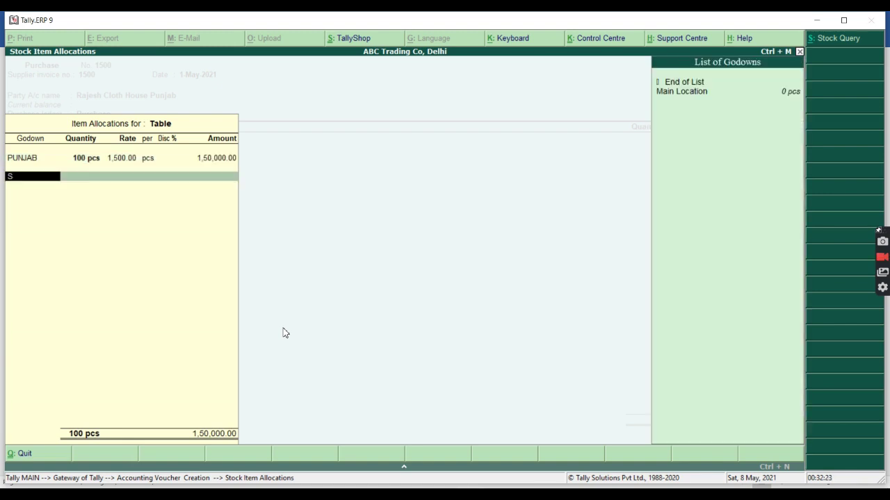
key(BackSpace)
key(Down)
key(Down)
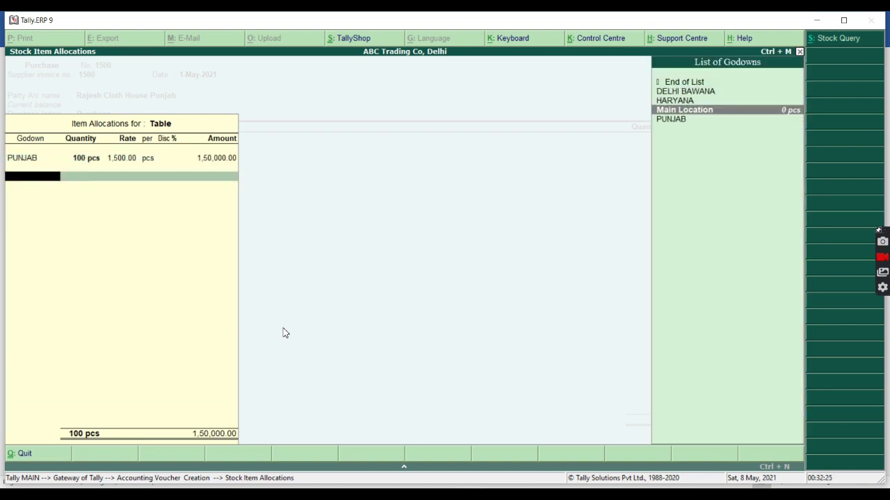
key(Up)
key(Up)
key(Return)
text(100)
key(Return)
key(Return)
key(Return)
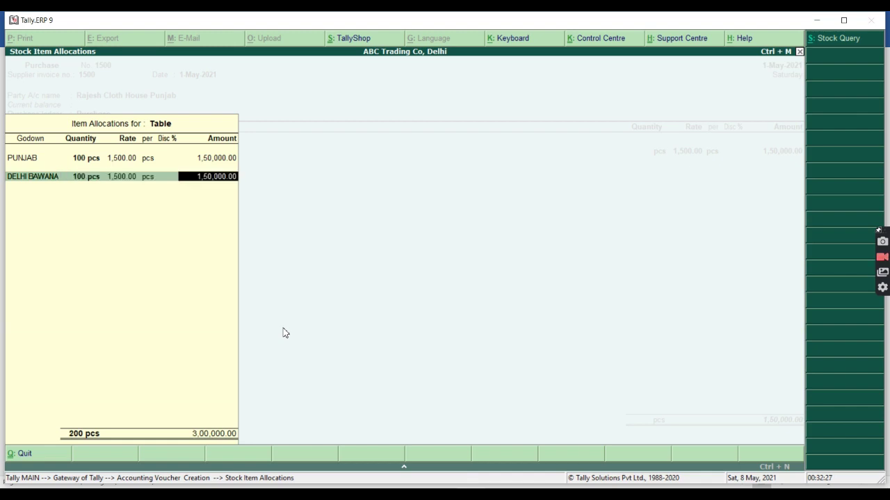
Step: Set the amount of the DELHI BAWANA allocation to 1,40,000
key(BackSpace)
key(BackSpace)
key(BackSpace)
key(BackSpace)
key(Return)
key(Return)
key(Return)
key(Return)
key(BackSpace)
key(BackSpace)
key(BackSpace)
key(Return)
key(Return)
key(Return)
key(BackSpace)
key(BackSpace)
key(BackSpace)
key(Return)
key(Return)
key(Return)
text(1,40,000)
key(Return)
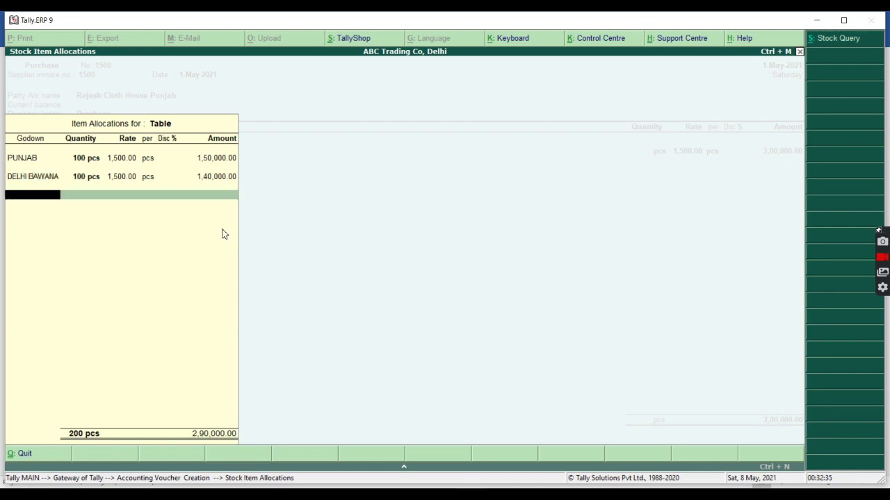
Step: Change the quantity of the DELHI BAWANA allocation to 50 pcs and accept the recalculated amount
key(BackSpace)
key(BackSpace)
key(BackSpace)
key(BackSpace)
key(space)
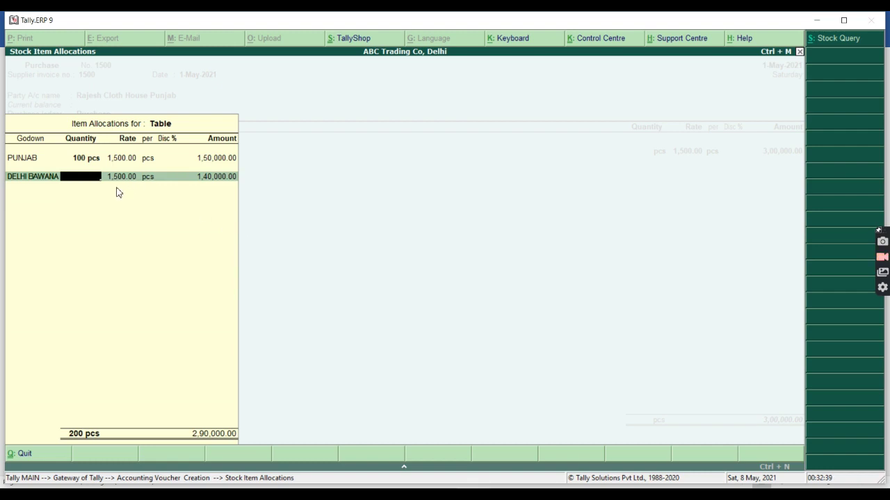
text(50)
key(Return)
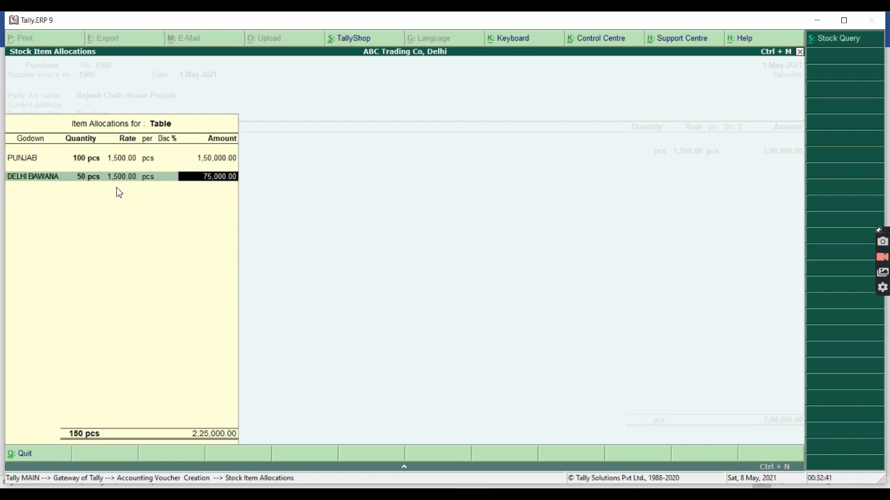
key(Return)
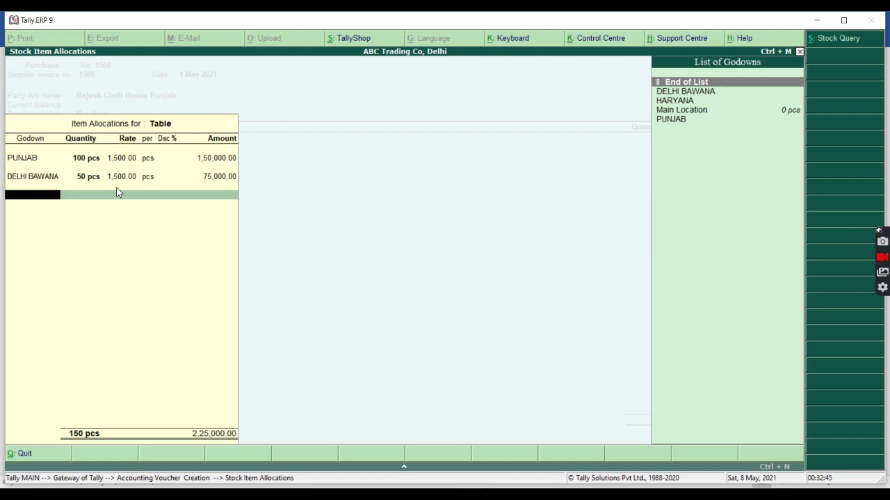
Step: Add a third allocation of 30 pcs of Table to the HARYANA godown at the rate of 1,500
key(Down)
key(Down)
key(Down)
key(Down)
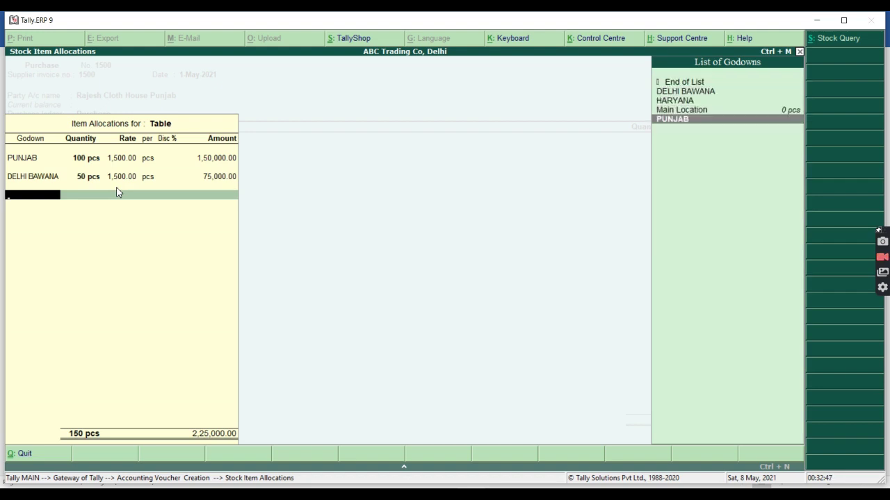
key(Up)
key(Up)
key(Return)
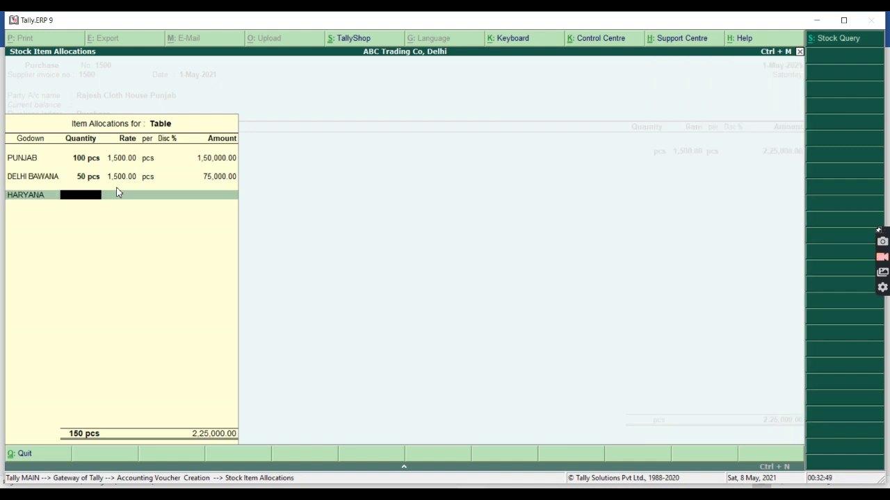
text(30)
key(Return)
key(Return)
key(Return)
key(Return)
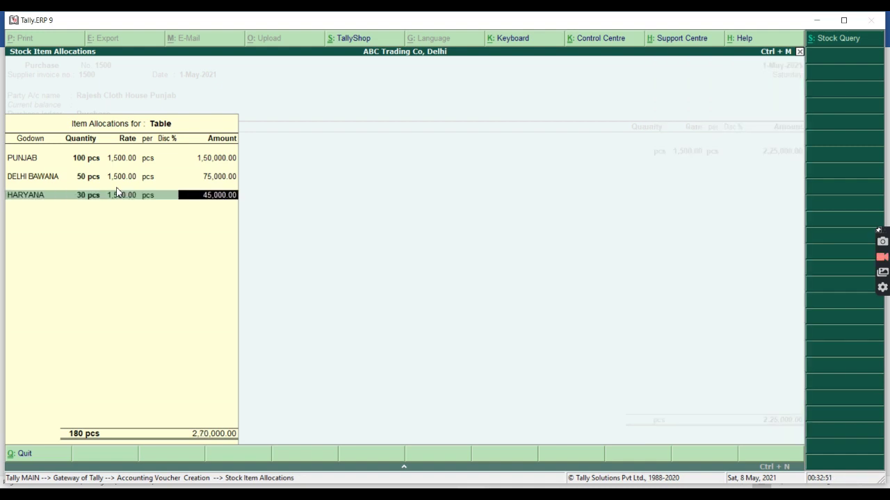
key(Return)
Step: Finish the item allocations for Table and save the purchase voucher with GST/e-Way Bill details kept at Yes and no narration
key(Return)
key(Return)
key(Return)
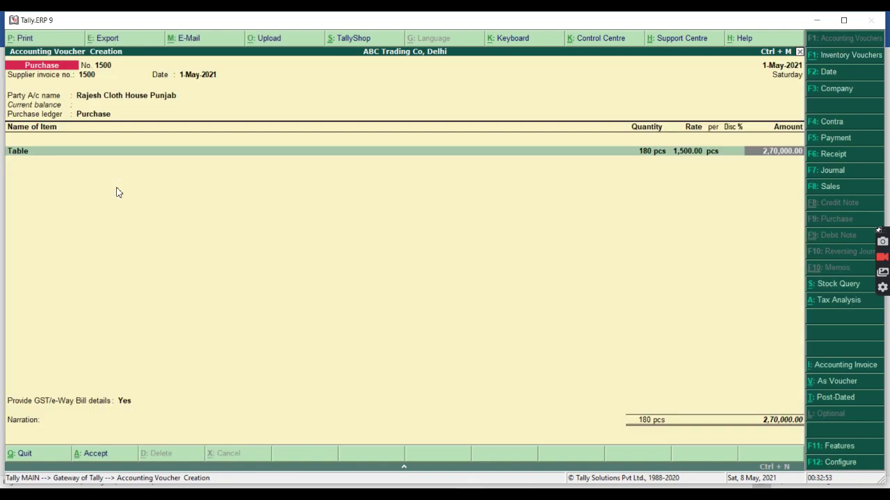
key(Return)
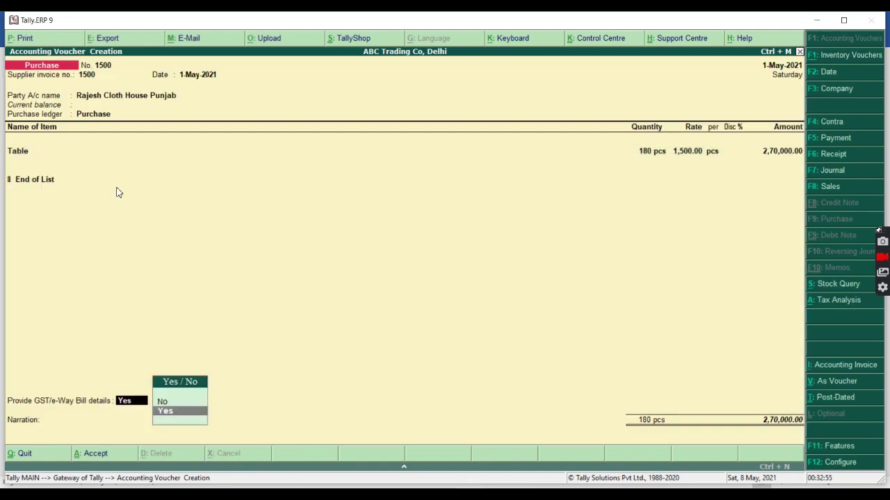
key(Return)
key(ctrl+a)
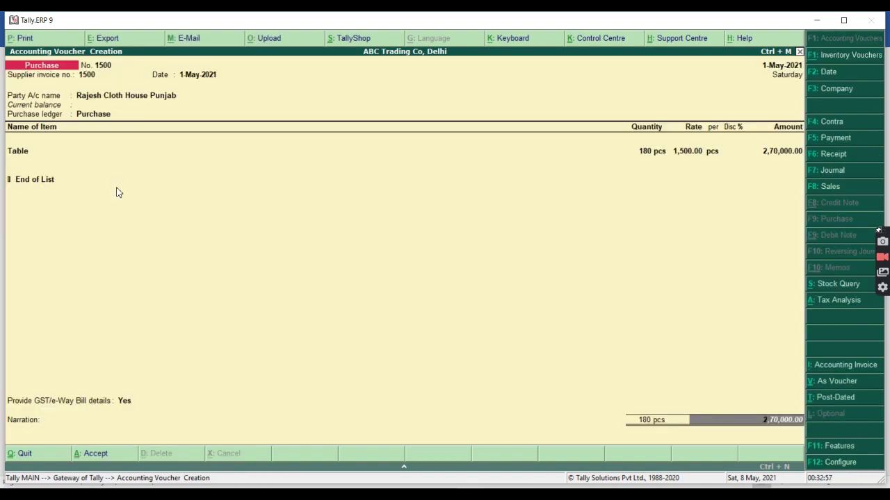
key(Return)
key(Return)
key(Return)
key(Return)
key(Return)
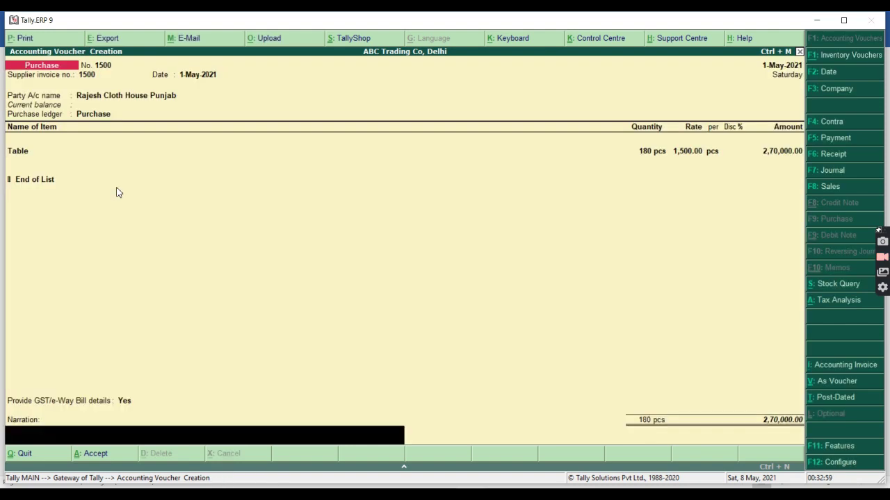
key(Return)
key(Return)
key(Return)
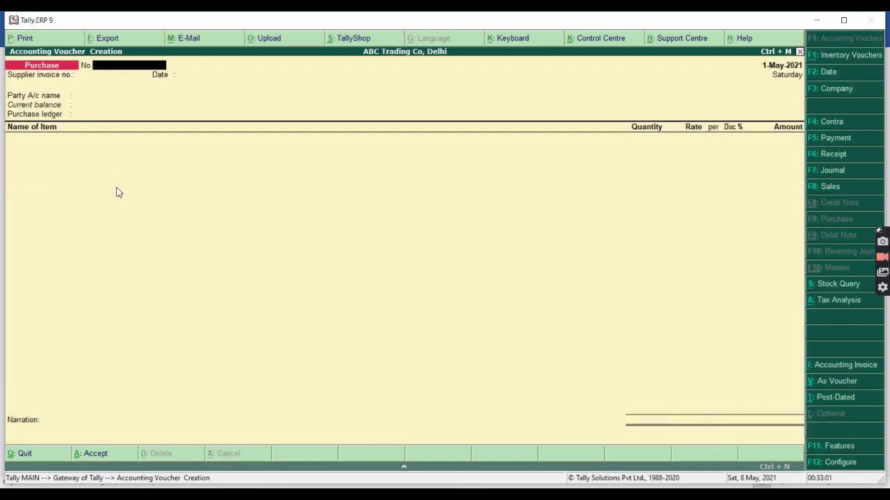
Step: Leave voucher entry and open the Stock Summary report
key(Escape)
key(y)
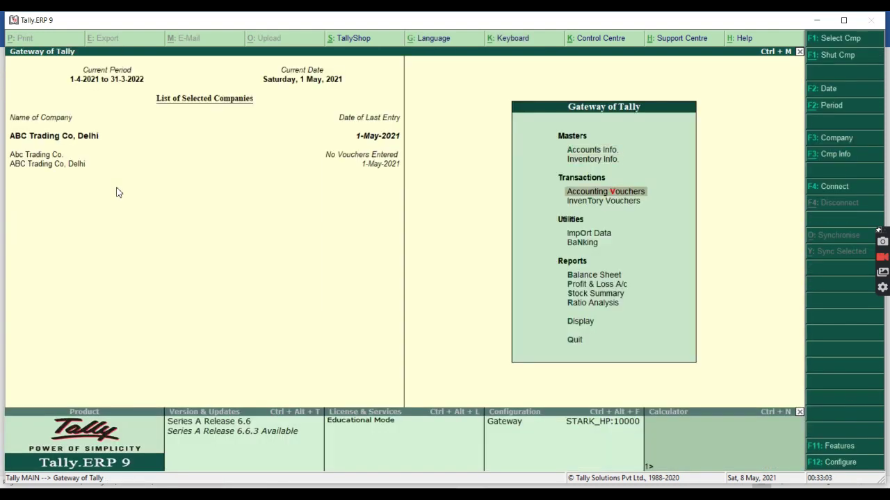
key(Down)
key(Down)
key(Down)
key(Down)
key(Down)
key(Down)
key(Return)
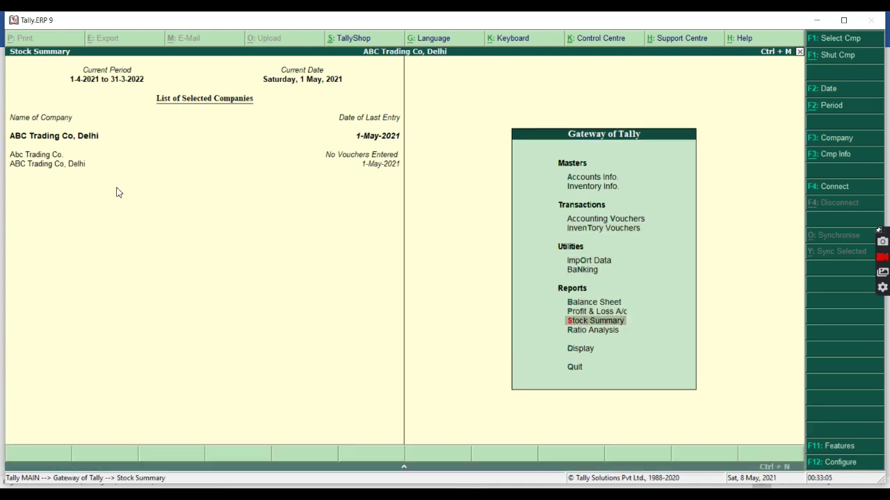
Step: Examine the May stock vouchers of the item Table and return to the Gateway of Tally
key(Return)
key(Return)
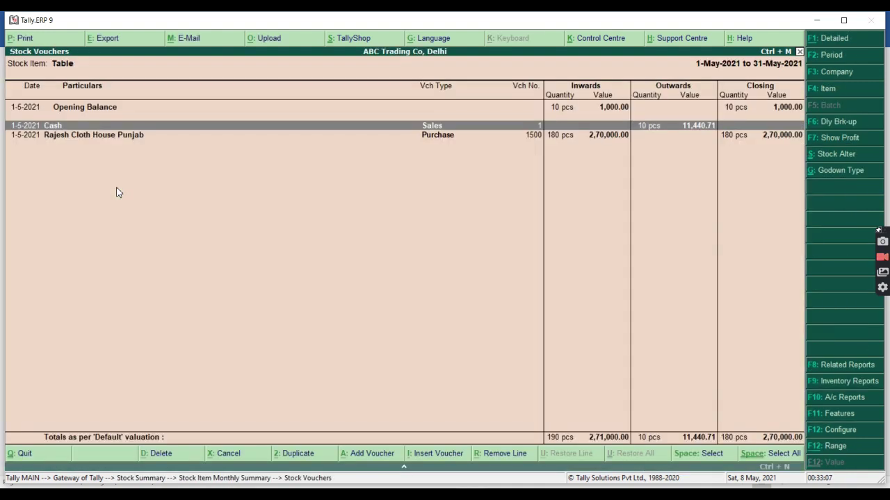
key(Down)
key(Up)
key(Down)
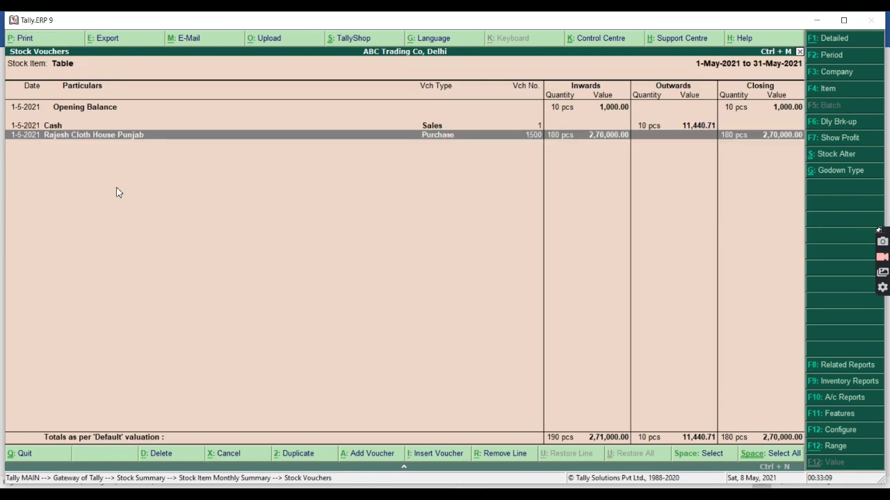
key(Escape)
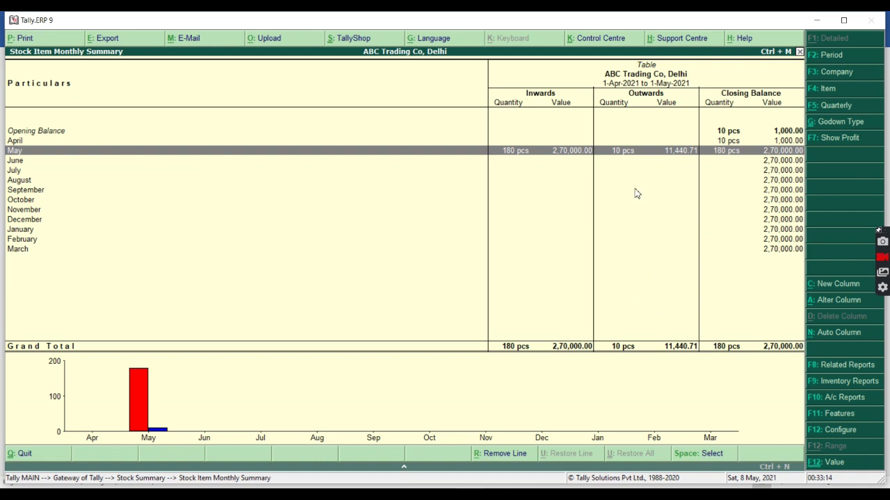
key(Escape)
key(Escape)
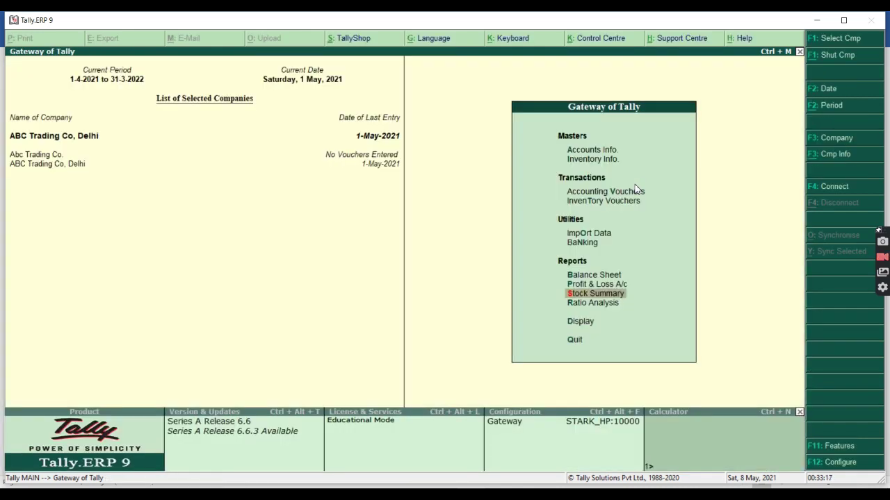
Step: View the stock item Table in the Inventory Books, checking its monthly summary, and return to the Display Menu
key(Down)
key(Down)
key(Return)
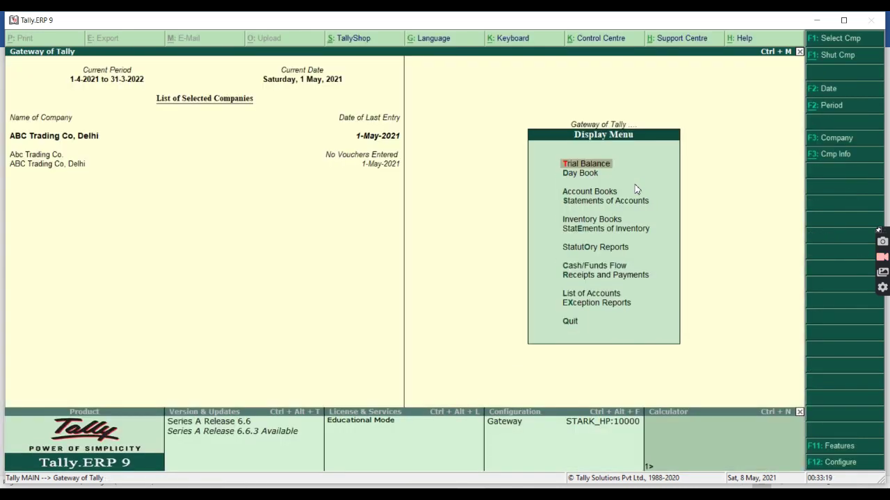
key(Down)
key(Down)
key(Down)
key(Down)
key(Return)
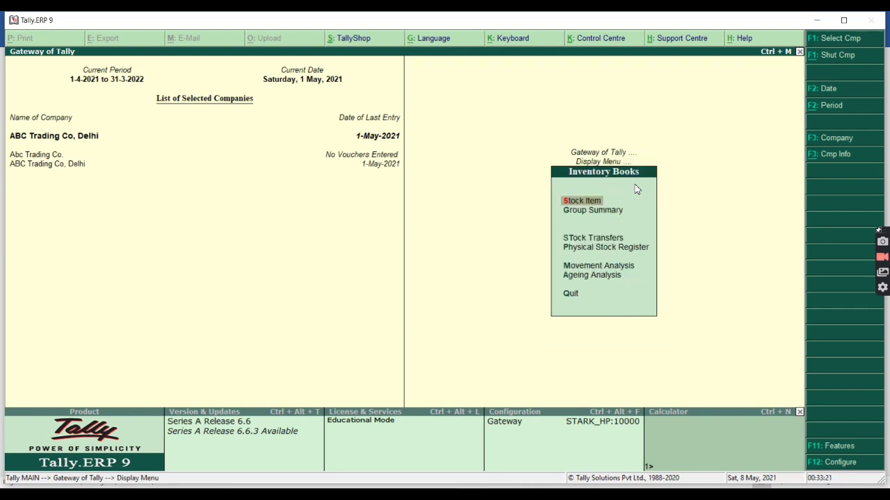
key(Return)
key(Escape)
key(Return)
key(Return)
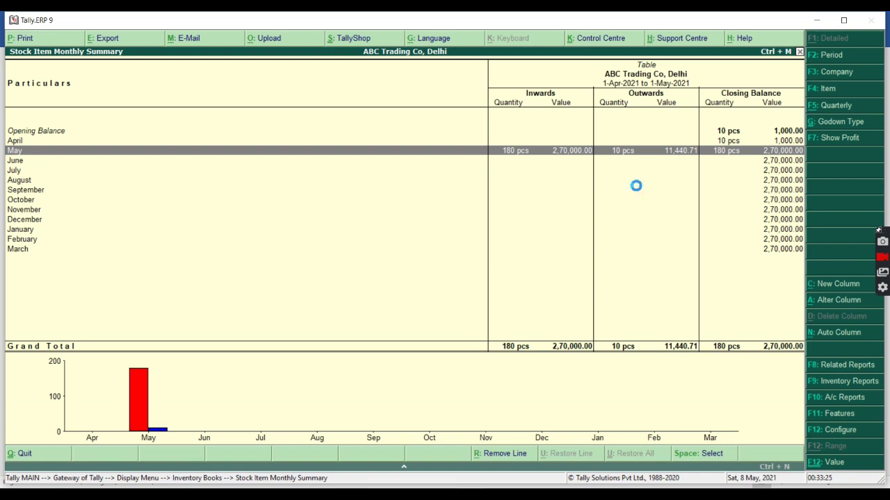
key(Escape)
key(Escape)
key(Escape)
Step: Open the godown report in Statements of Inventory for the DELHI BAWANA godown
key(Down)
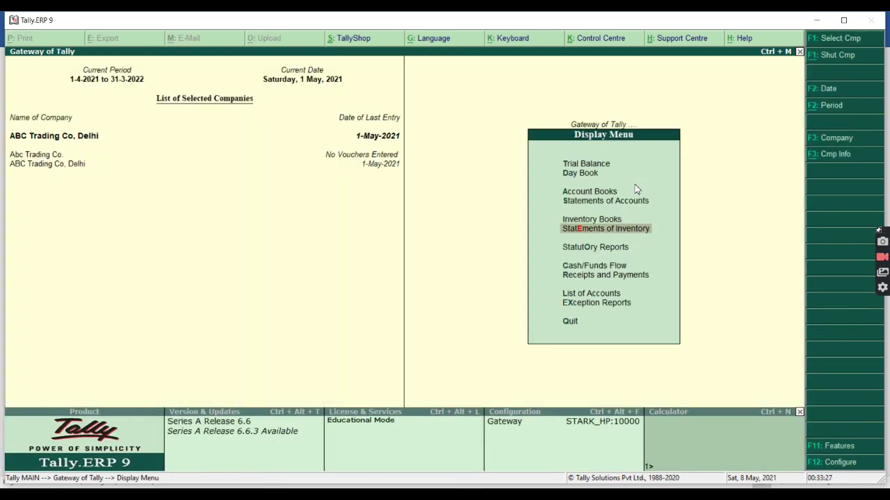
key(Down)
key(Down)
key(Up)
key(Up)
key(Return)
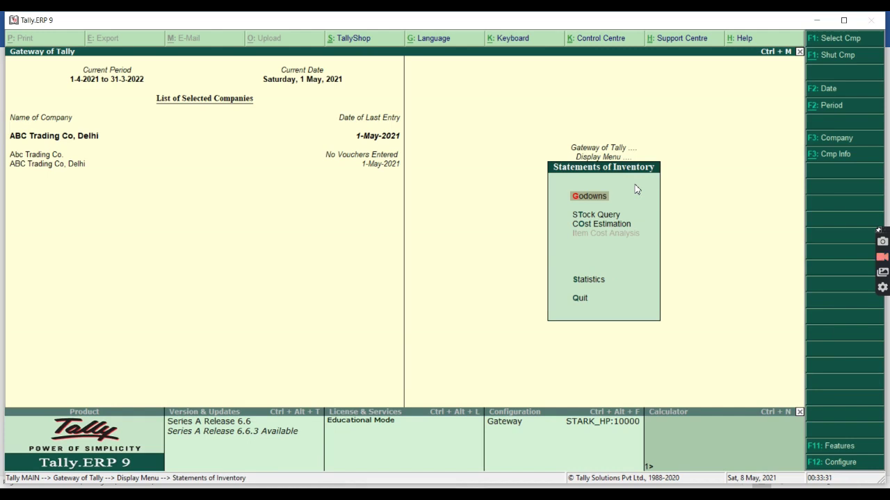
key(Return)
key(Down)
key(Return)
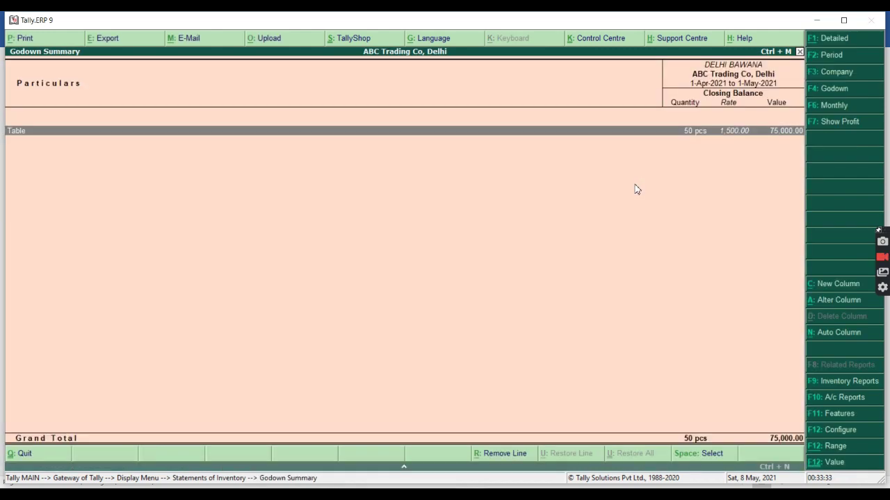
Step: Switch the Godown Summary to Main Location and then to HARYANA to check their stock
key(F4)
key(Down)
key(Down)
key(Return)
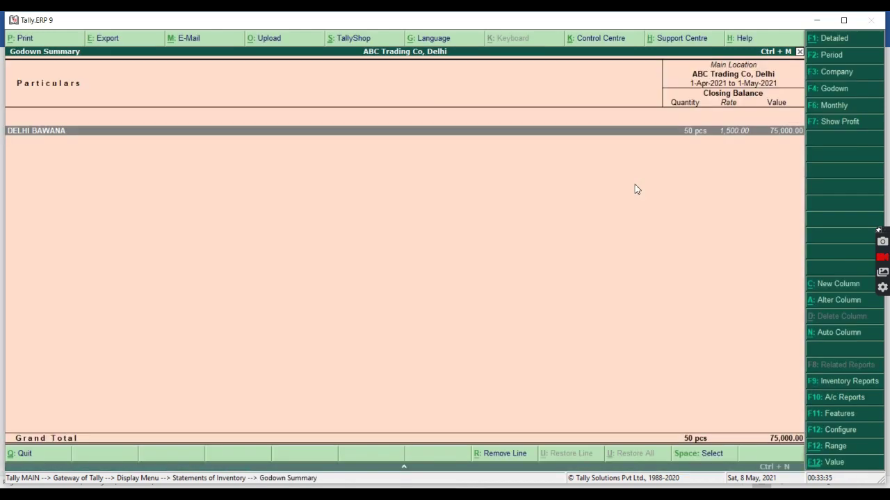
key(F4)
key(Up)
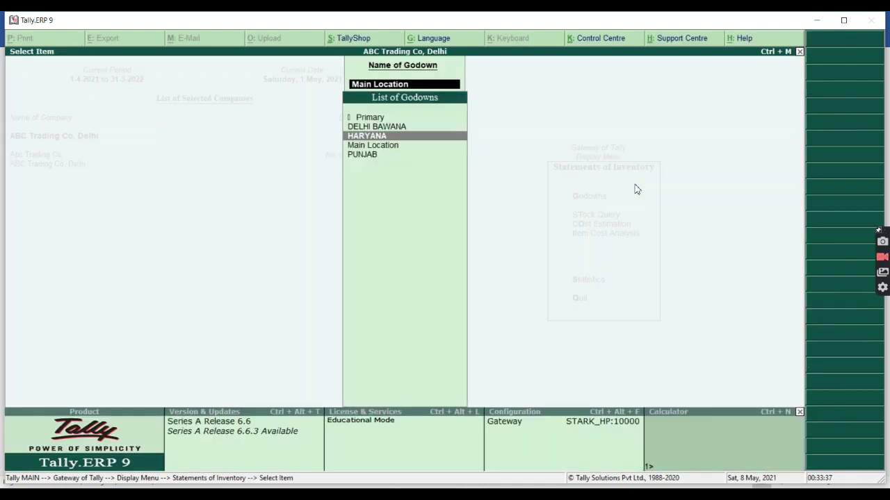
key(Return)
Step: Check the stock of the PUNJAB godown in the Godown Summary, then return to the Gateway of Tally
key(F4)
key(Down)
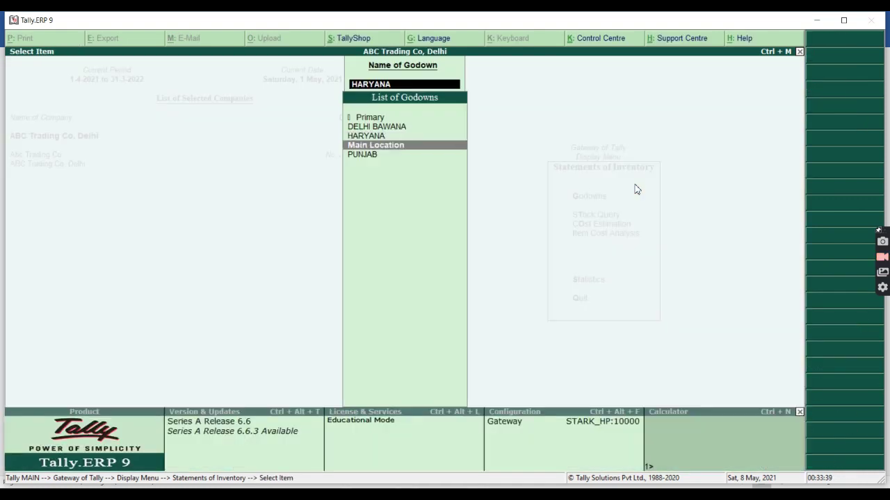
key(Down)
key(Return)
key(Escape)
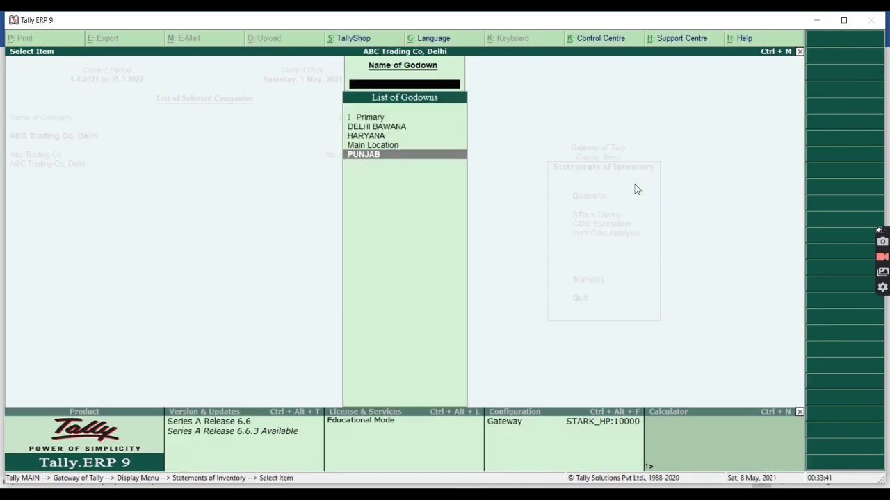
key(Escape)
key(Escape)
key(Escape)
Step: Start a sales voucher using the voucher class Sales GST
key(v)
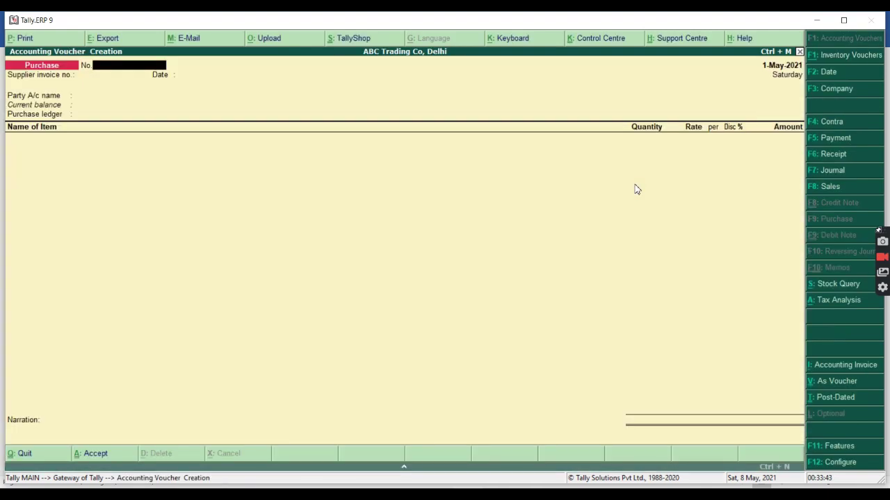
key(F8)
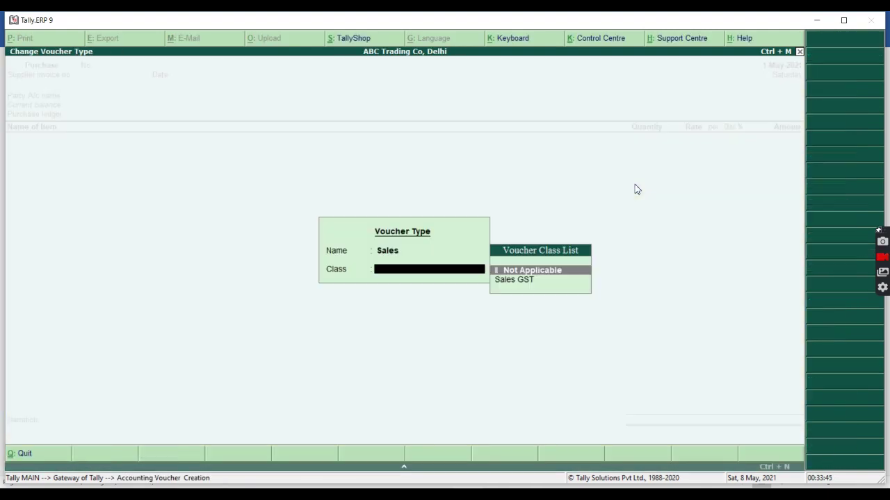
key(Down)
key(Return)
Step: Set Mohit Trading Co. as the party account of the sales voucher instead of BANK OF INDIA
key(Return)
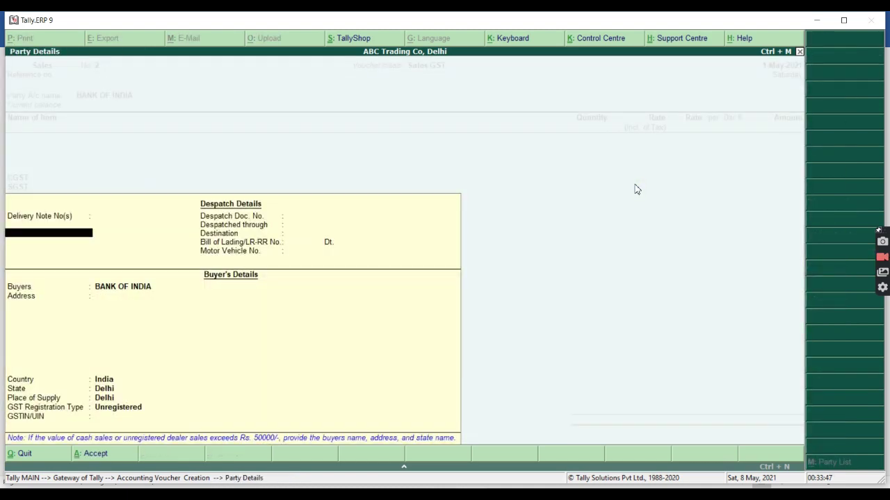
key(Escape)
key(Down)
key(Down)
key(Down)
key(Return)
key(Return)
key(Return)
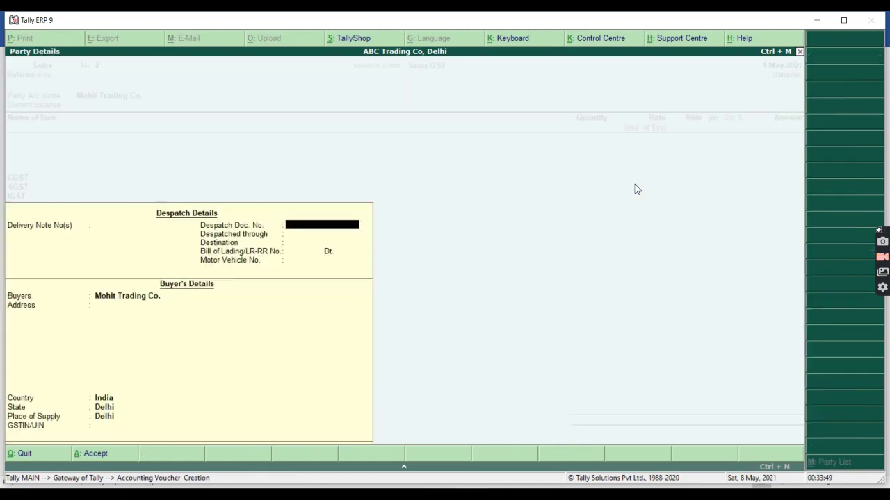
key(ctrl+a)
key(BackSpace)
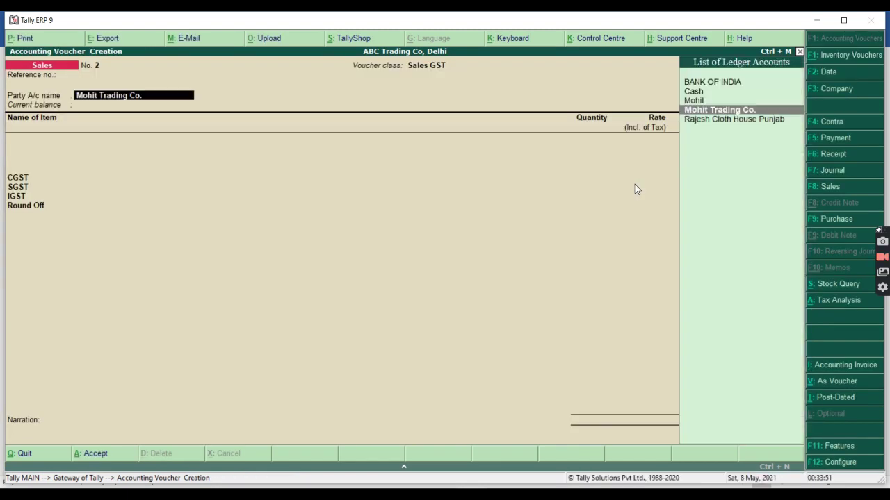
Step: Set the buyer's state to Punjab in the party details of the sales voucher and accept the details
key(Return)
key(Return)
key(Return)
key(Return)
key(Return)
key(Return)
key(Return)
key(Return)
key(Return)
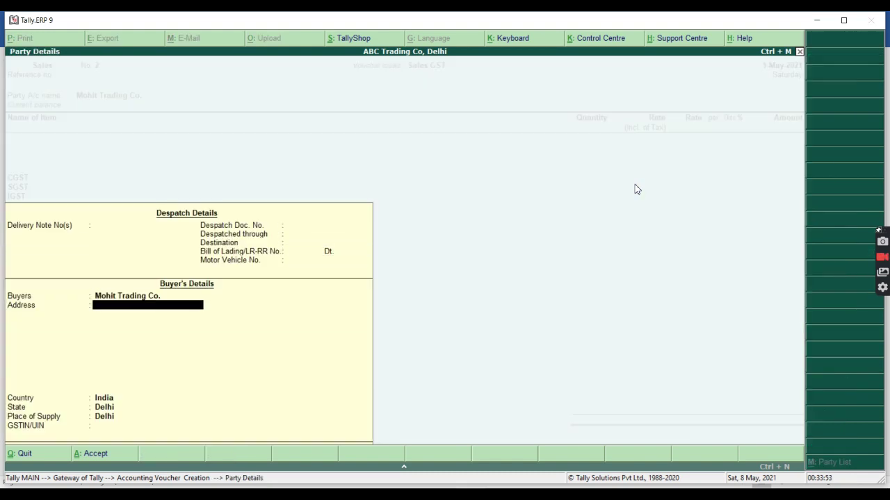
text(PU)
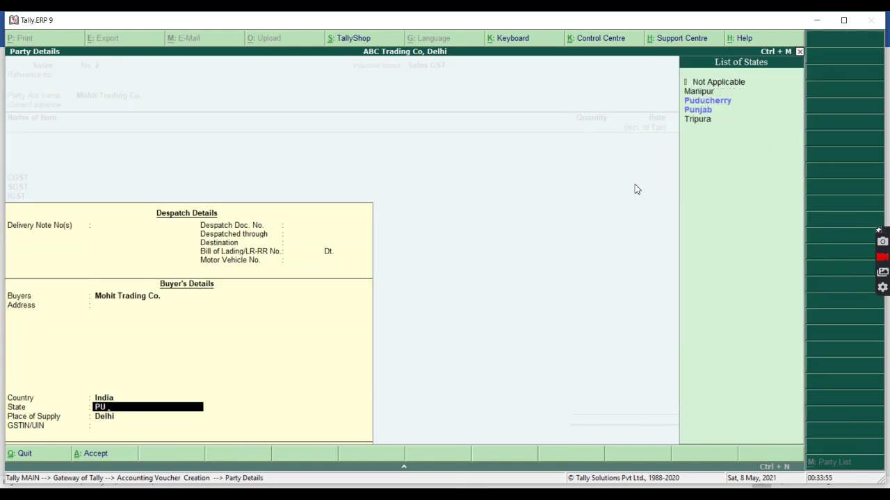
text(N)
key(Return)
key(Return)
key(Return)
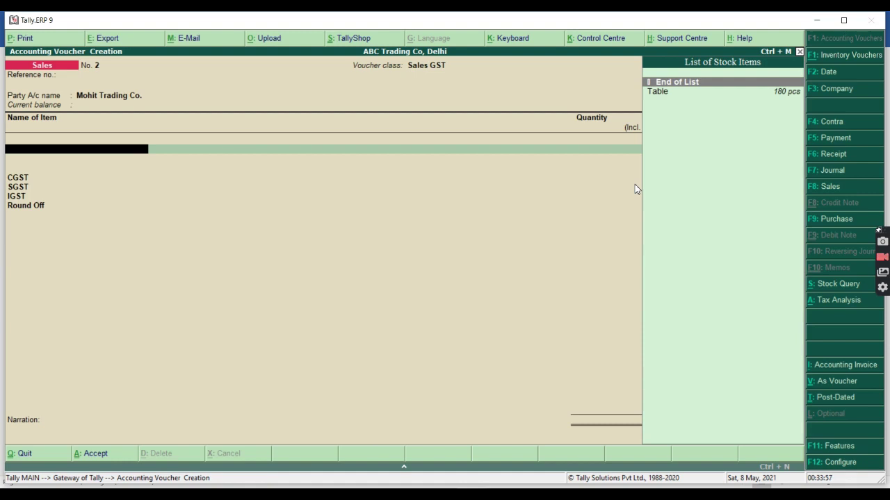
Step: Add the stock item Table to the sales voucher and allocate it to the PUNJAB godown
key(Down)
key(Return)
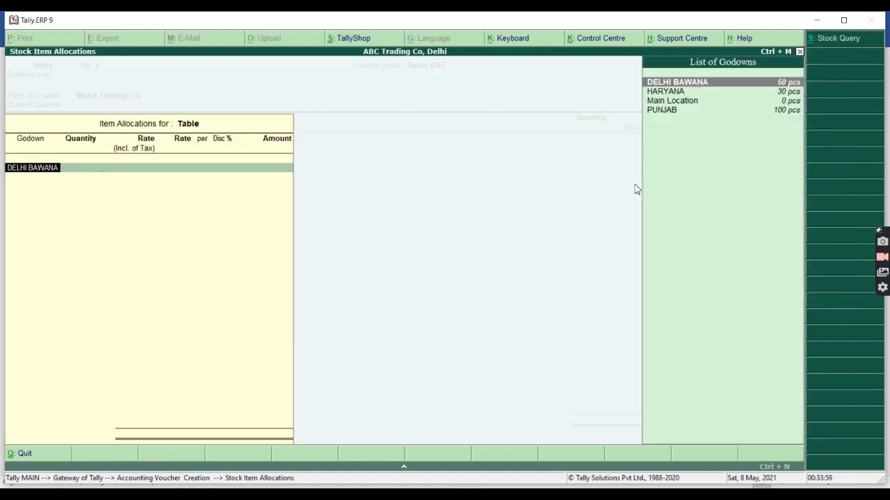
text(P)
key(Return)
key(BackSpace)
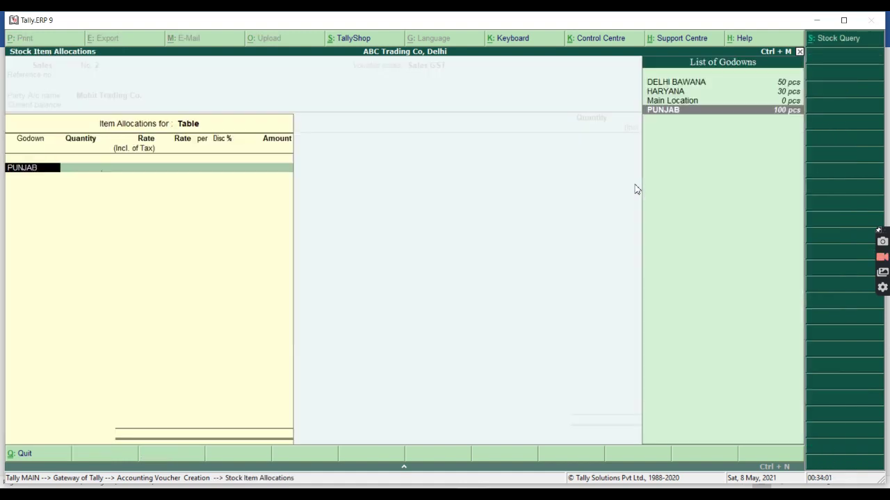
key(Return)
Step: Allocate 80 pcs of Table from the PUNJAB godown at a tax-inclusive rate of 2000 and finish the item allocation
text(80)
key(Return)
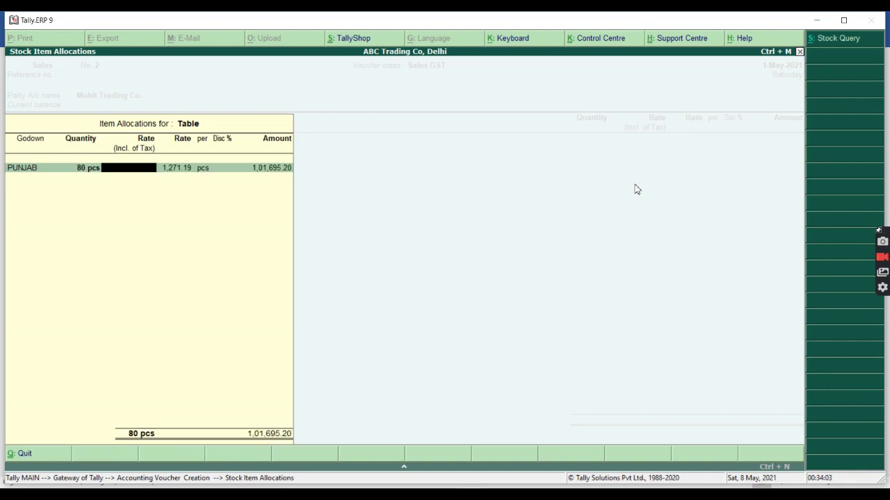
text(2000)
key(Return)
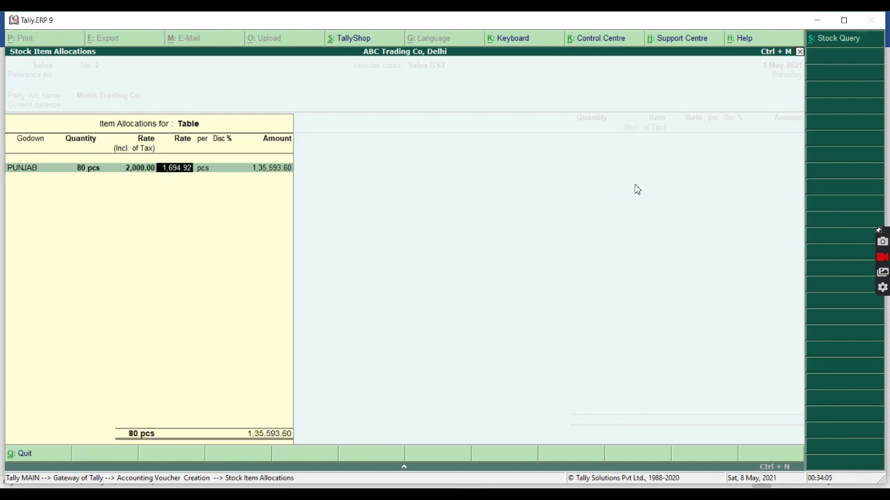
key(Return)
key(Return)
key(Return)
key(Return)
key(Return)
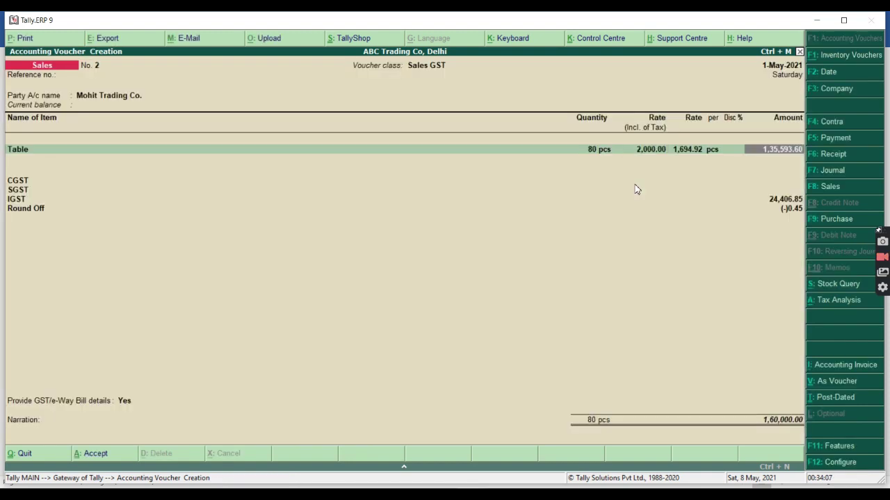
Step: End the item list, keep GST/e-Way Bill details at Yes and accept the statutory details without filling in transport information
key(Return)
key(Return)
key(Return)
key(Return)
key(Return)
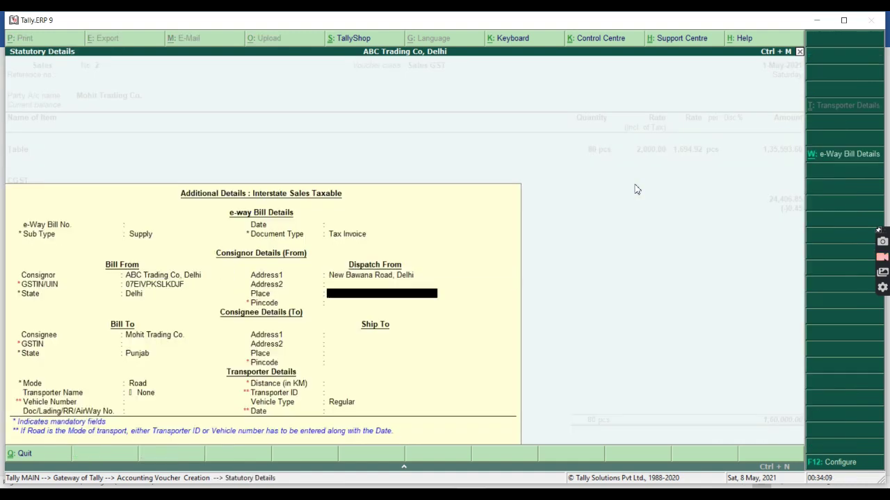
key(ctrl+a)
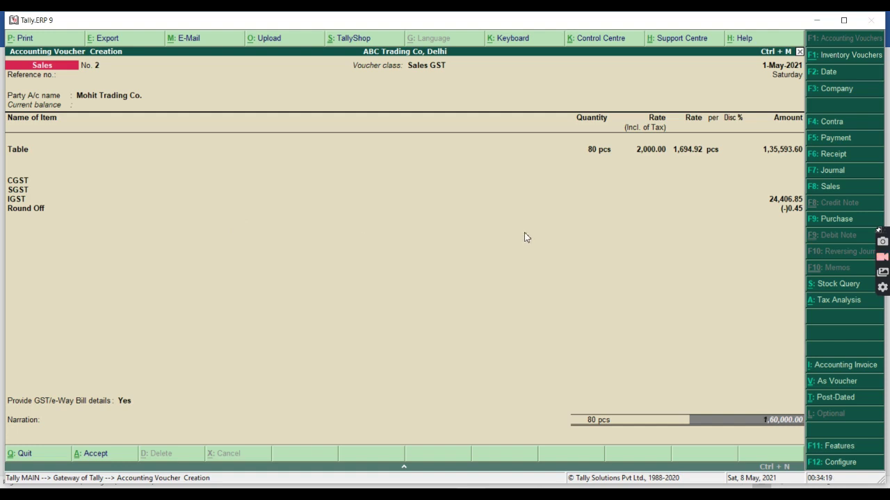
Step: Accept the bill-wise details as New Ref 2 for the full amount and save the sales voucher
key(Return)
key(Return)
key(Return)
key(Return)
key(Return)
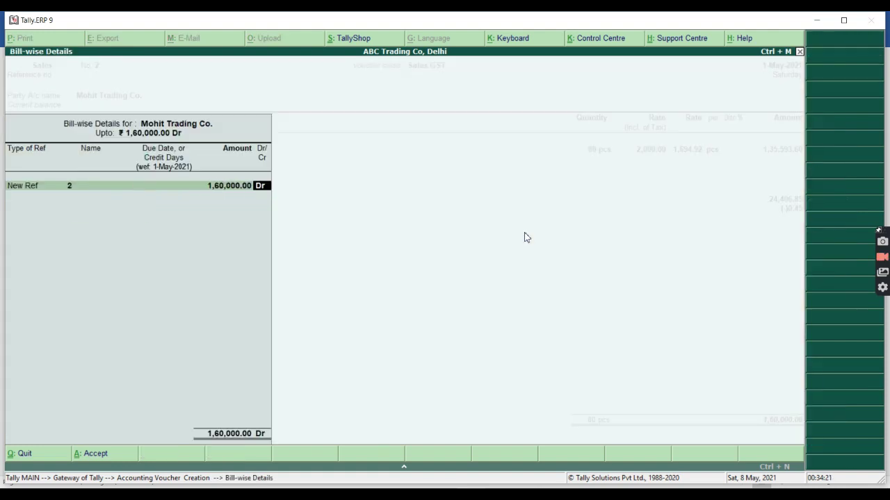
key(Return)
key(Return)
key(Return)
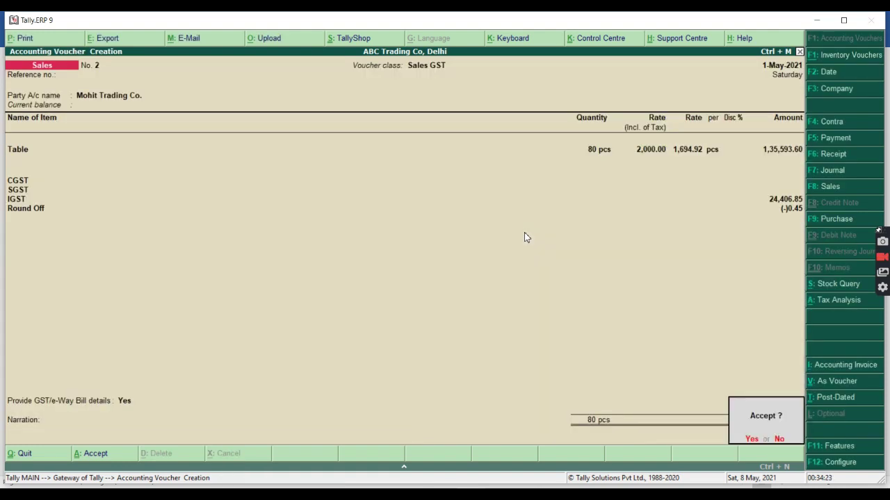
key(Return)
key(Return)
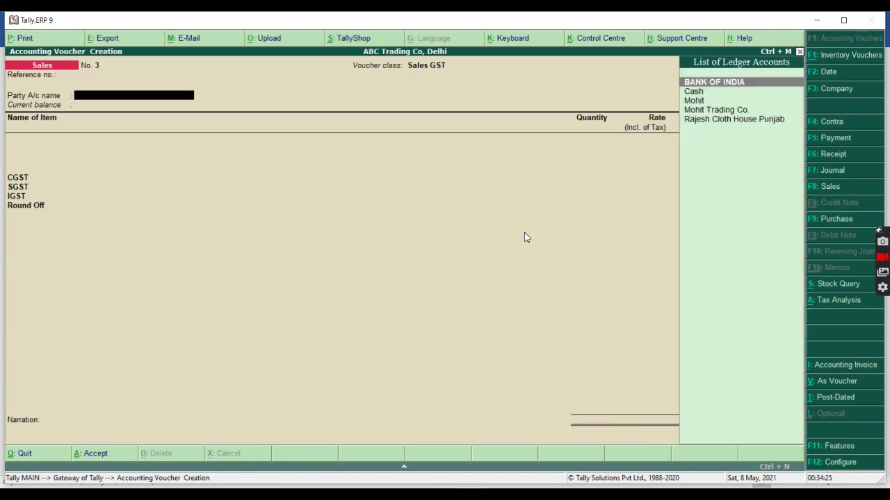
Step: Set Cash as the party account of the new sales voucher and accept the default party details
key(Return)
key(Escape)
text(CA)
key(Return)
key(Return)
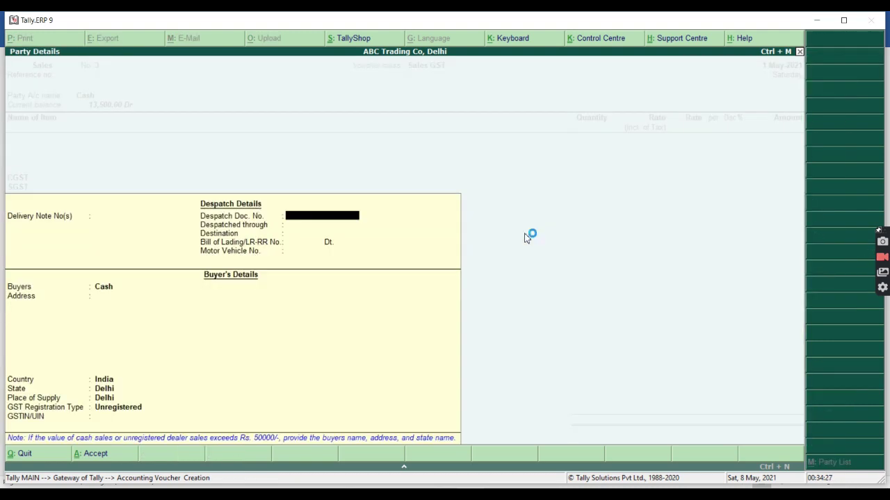
key(ctrl+a)
Step: Add the stock item Table to the cash sales voucher and choose HARYANA as its godown
text(T)
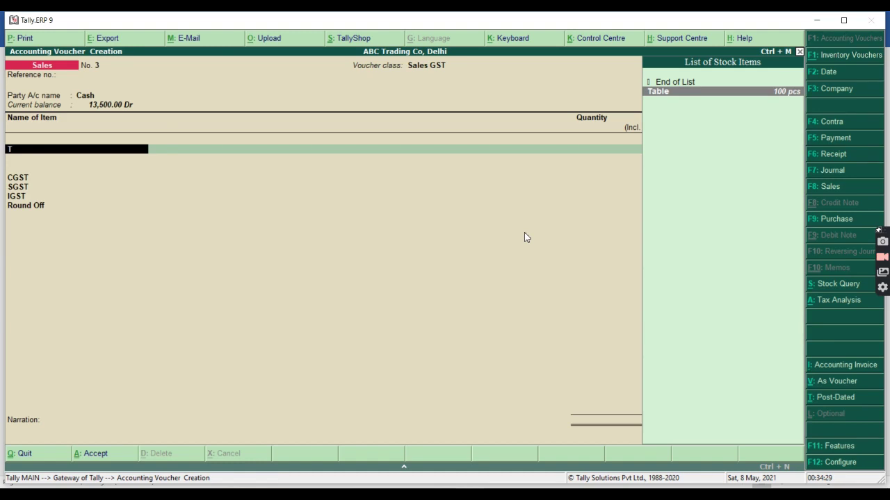
key(Return)
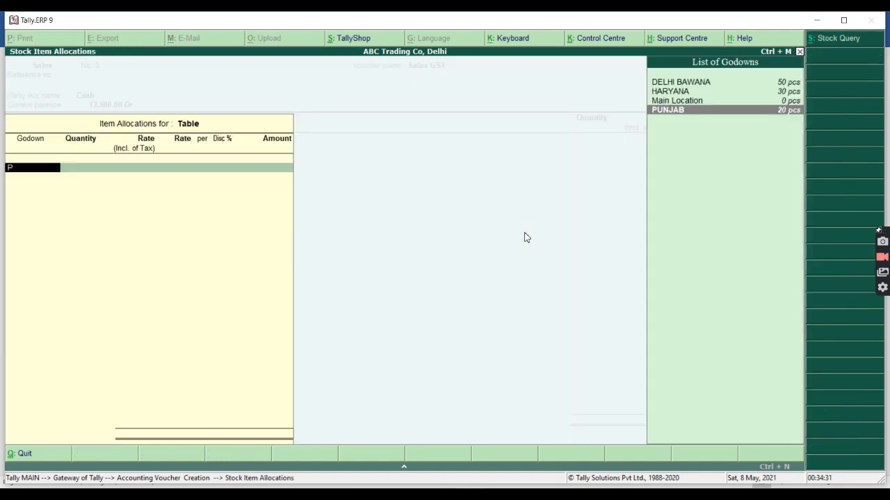
text(P)
key(Up)
key(Up)
key(Up)
key(Down)
key(Down)
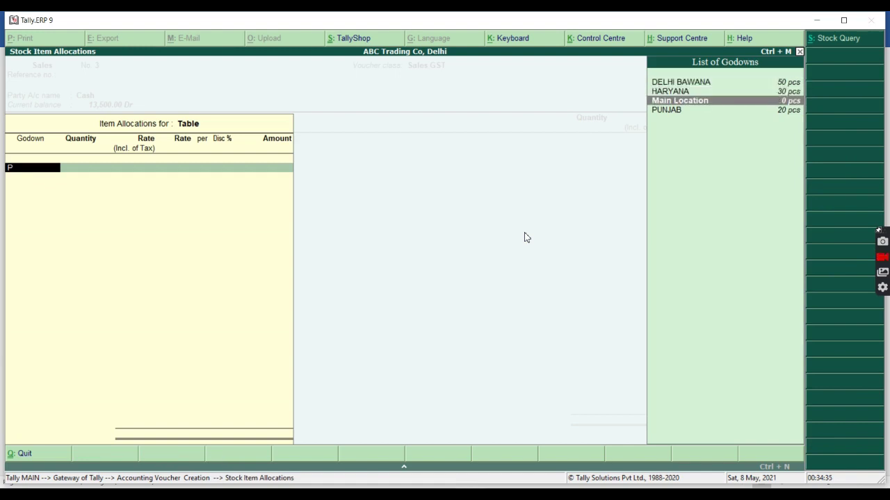
key(Up)
key(Return)
Step: Enter 10 pcs at a tax-inclusive rate of 2200 for the HARYANA allocation and save the cash sales voucher
text(10)
key(Return)
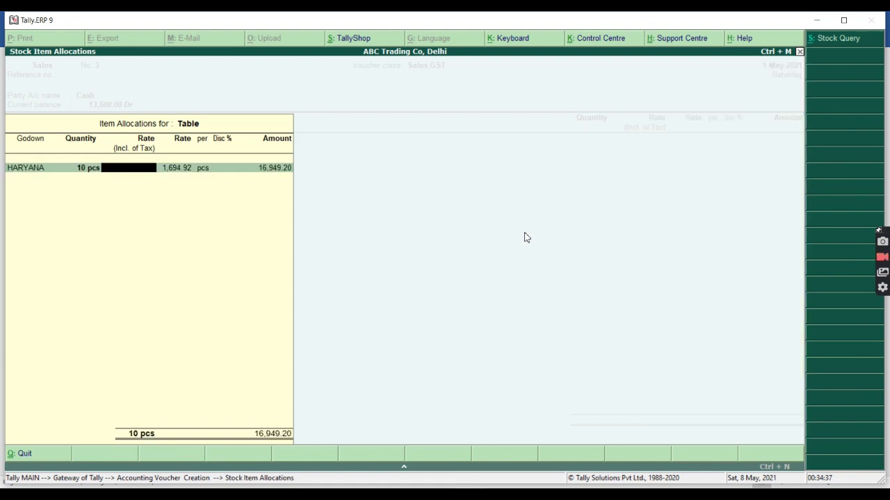
text(1)
key(BackSpace)
text(2200)
key(Return)
key(Return)
key(Return)
key(Return)
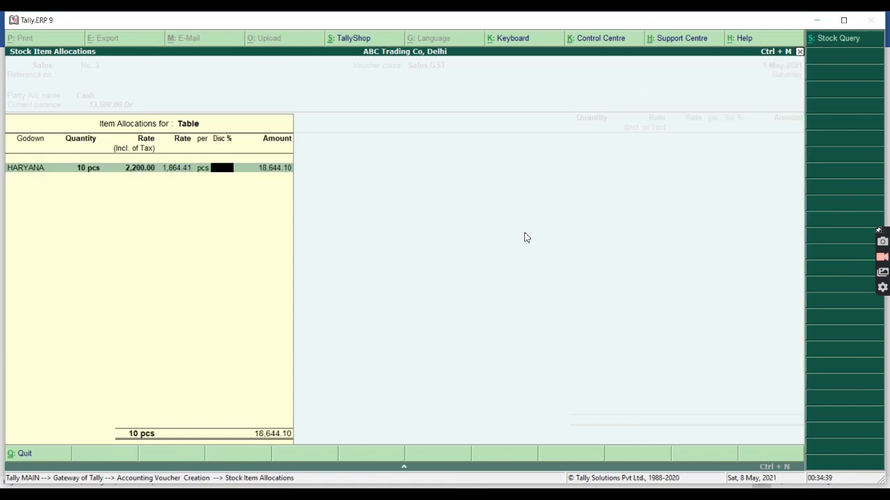
key(Return)
key(Return)
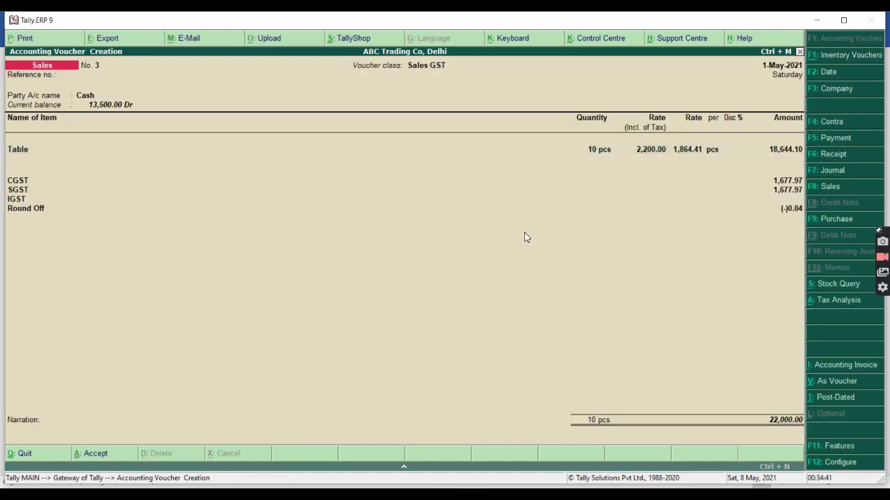
key(Return)
key(Return)
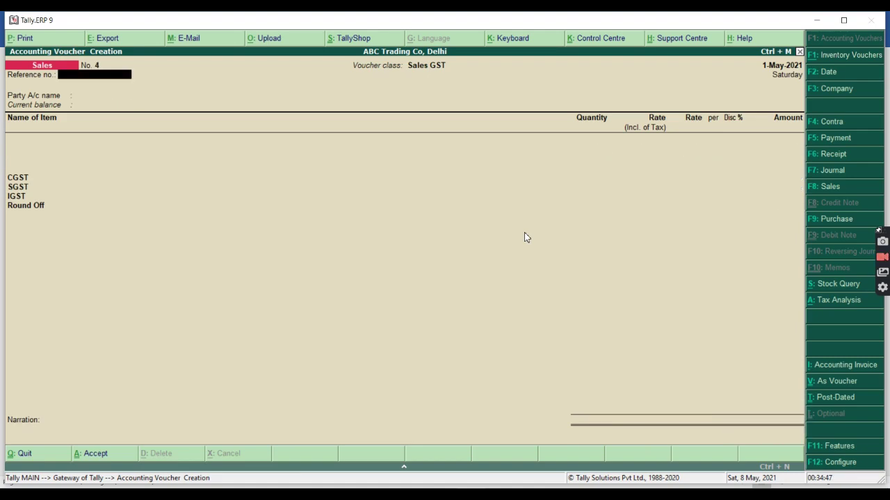
Step: Switch to the Word topic list, highlight Bill Wise Detail, and return to Tally.ERP 9
key(alt+Tab)
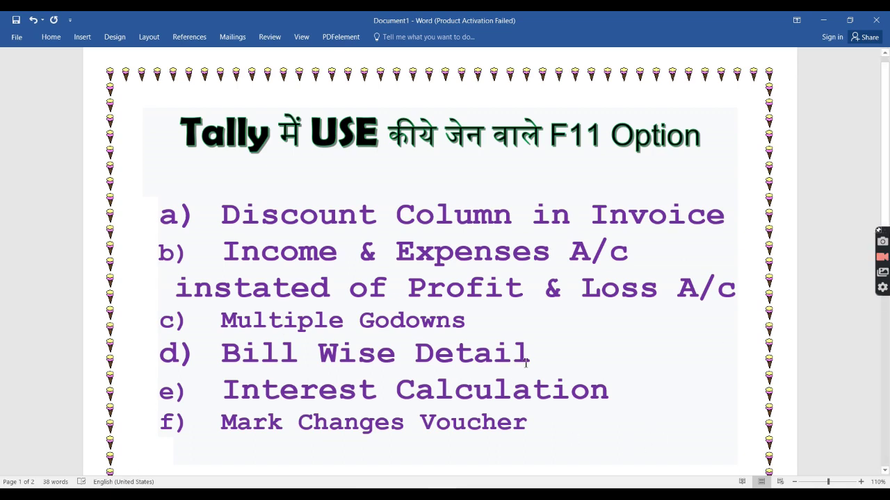
drag(526, 363, 221, 353)
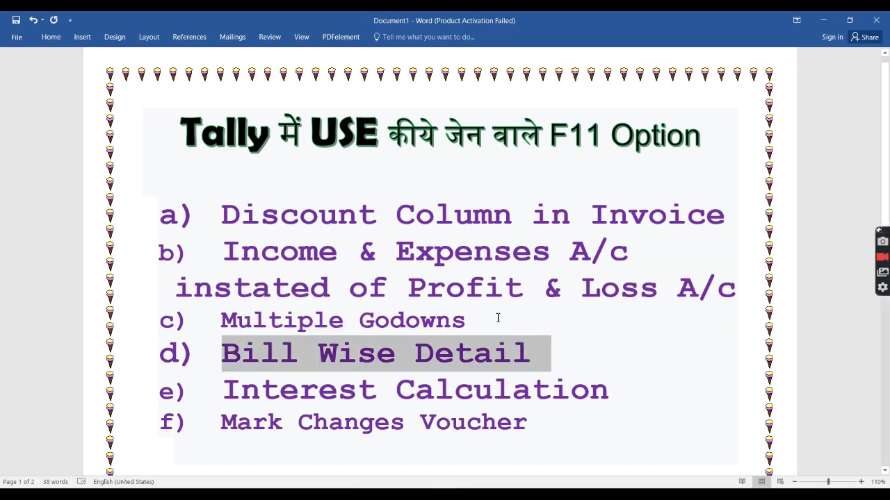
key(alt+Tab)
Step: Leave voucher entry and open the Day Book for the period 1-4-2021 to 1-May-2021
key(Escape)
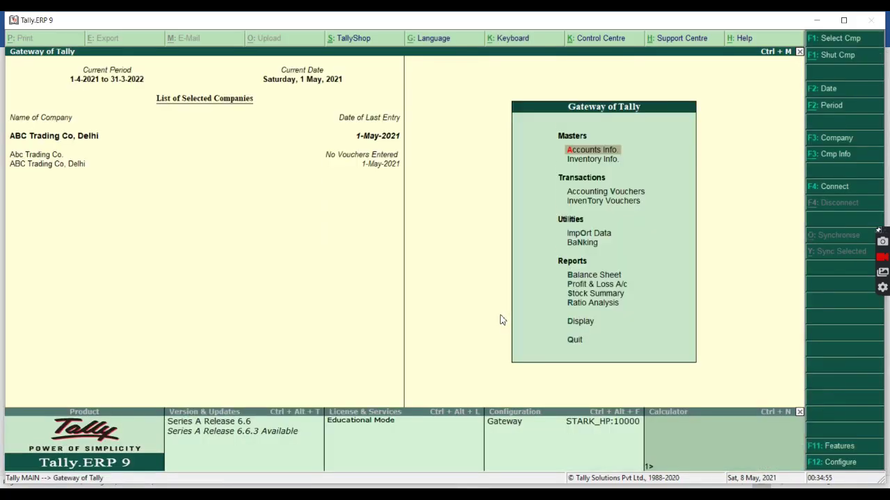
key(d)
key(y)
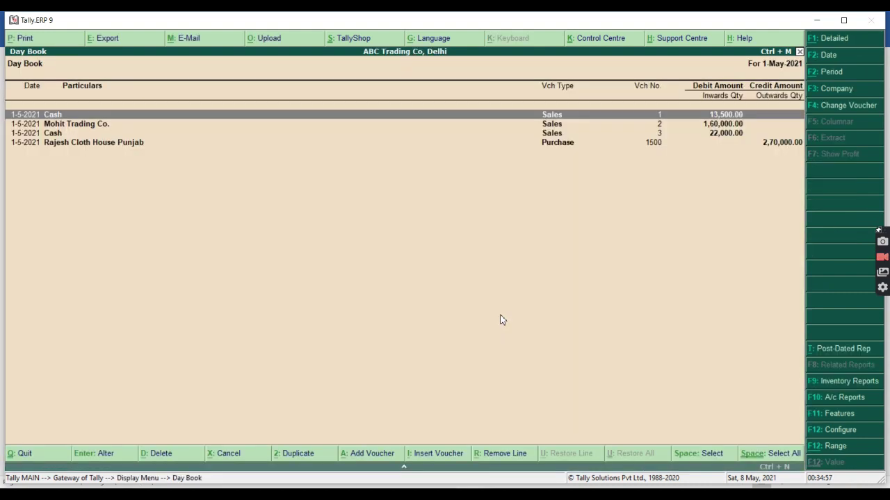
key(alt+F2)
text(1-4-2021)
key(Return)
key(Return)
Step: Delete all the vouchers listed in the Day Book and return to the Gateway of Tally
key(ctrl+space)
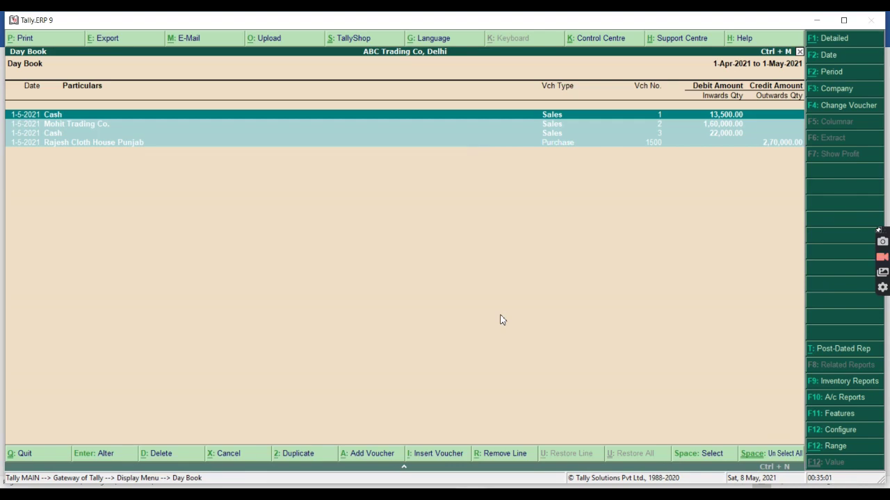
key(alt+d)
key(y)
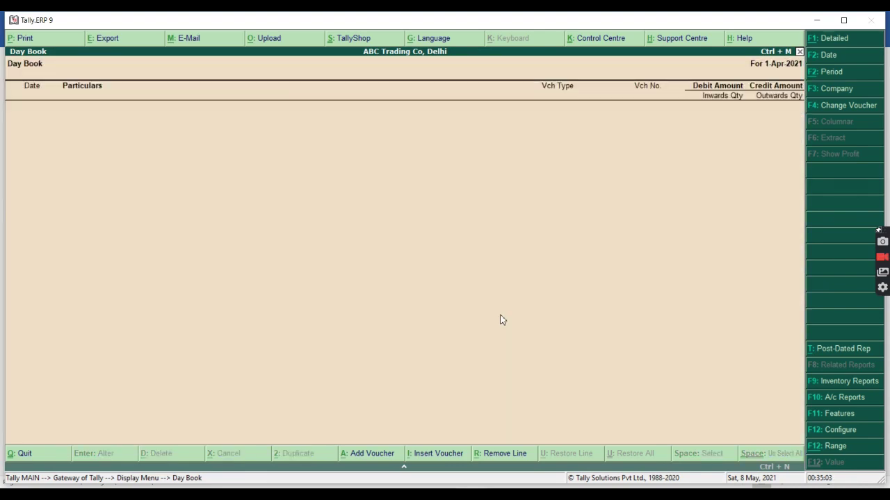
key(Escape)
key(Escape)
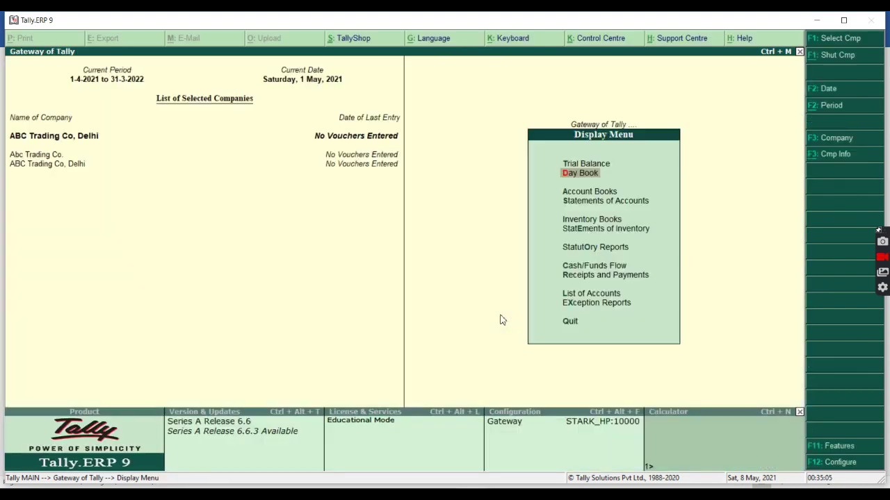
key(Down)
key(Down)
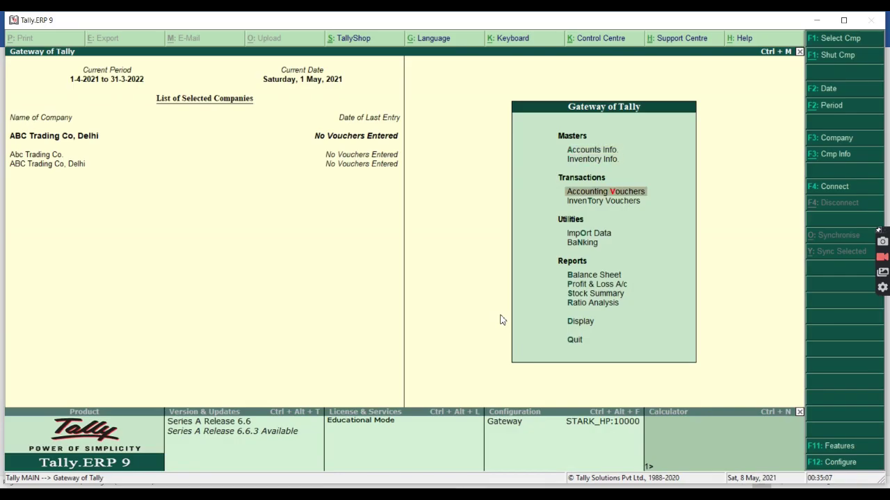
Step: Switch to the Word topic list, highlight Bill Wise Detail and Interest Calculation together, and return to Tally.ERP 9
key(alt+Tab)
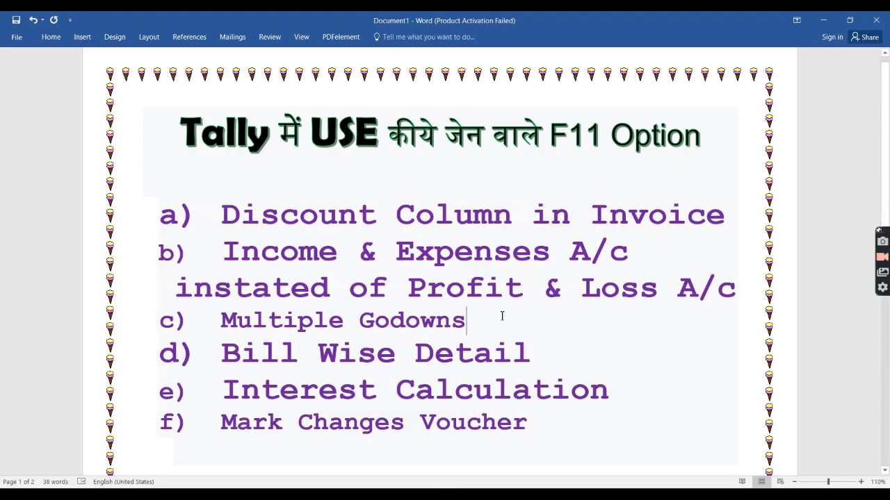
drag(224, 358, 453, 386)
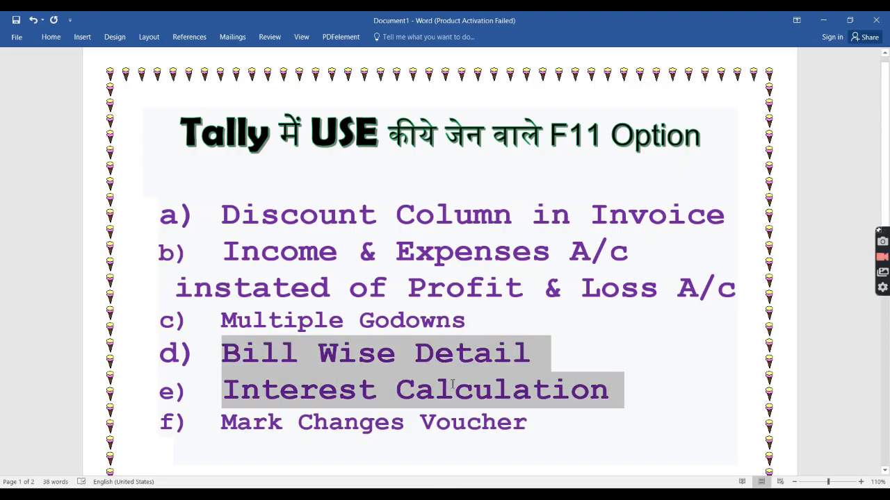
click(499, 421)
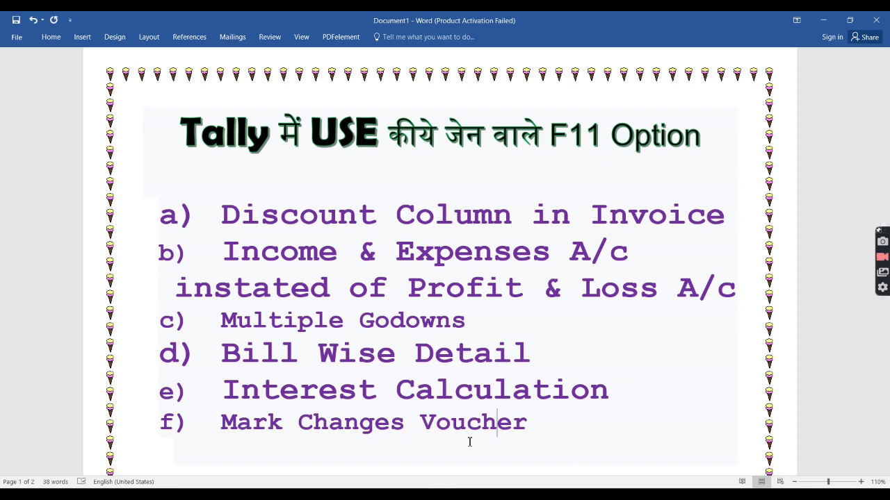
key(alt+Tab)
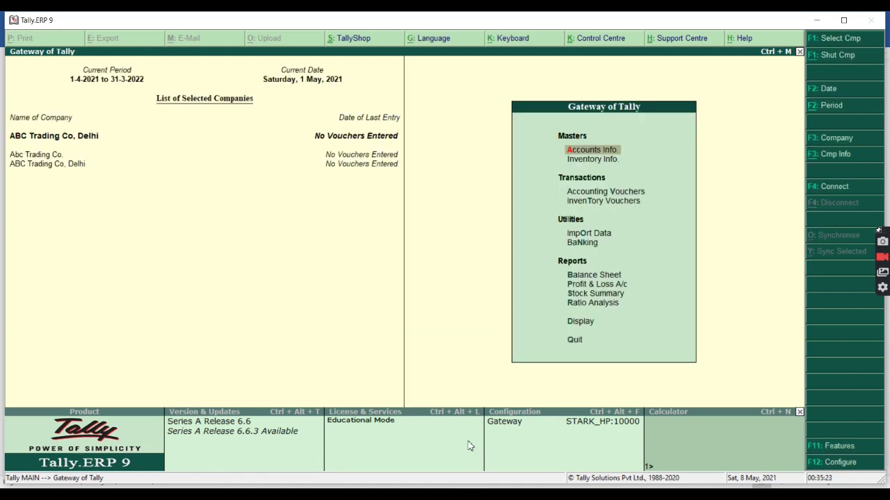
key(Down)
key(Down)
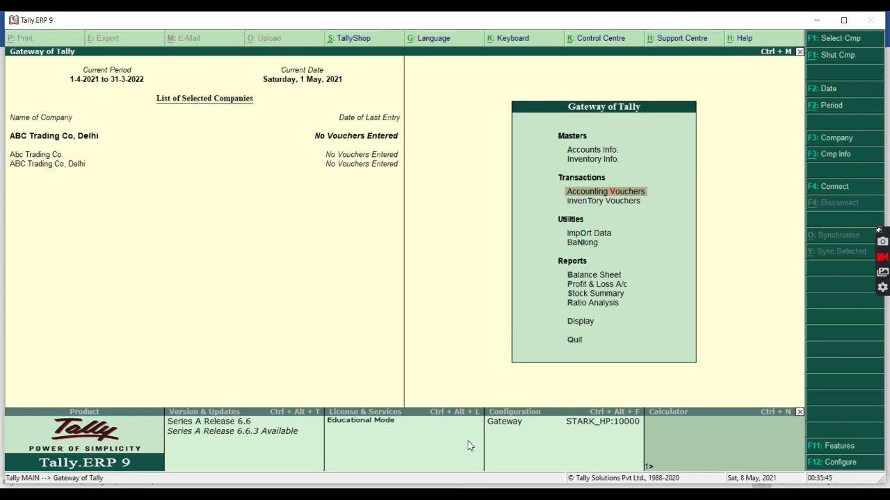
key(Up)
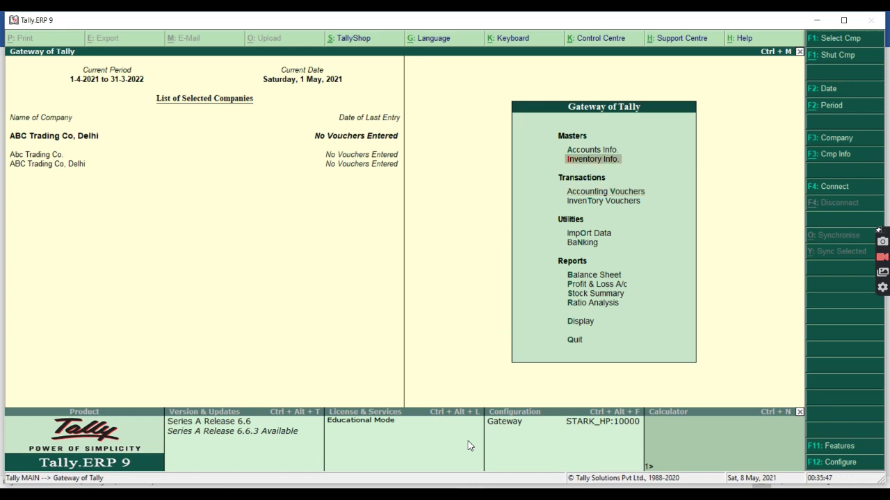
key(Down)
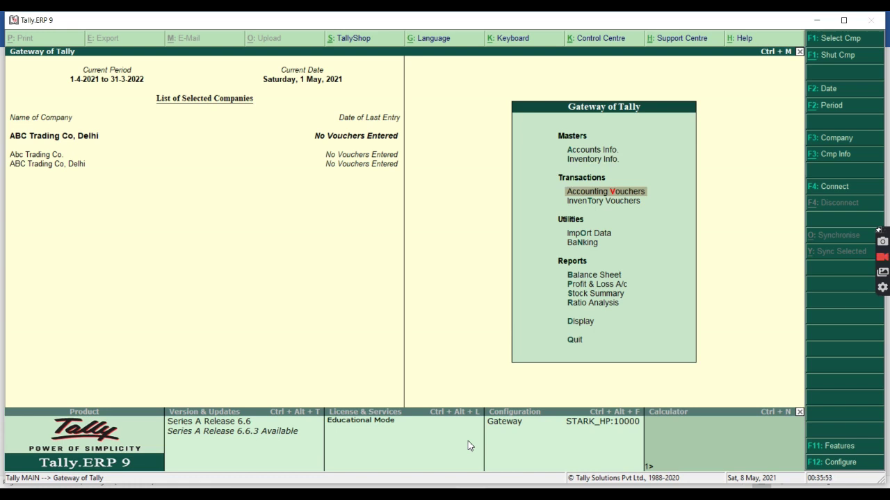
key(Up)
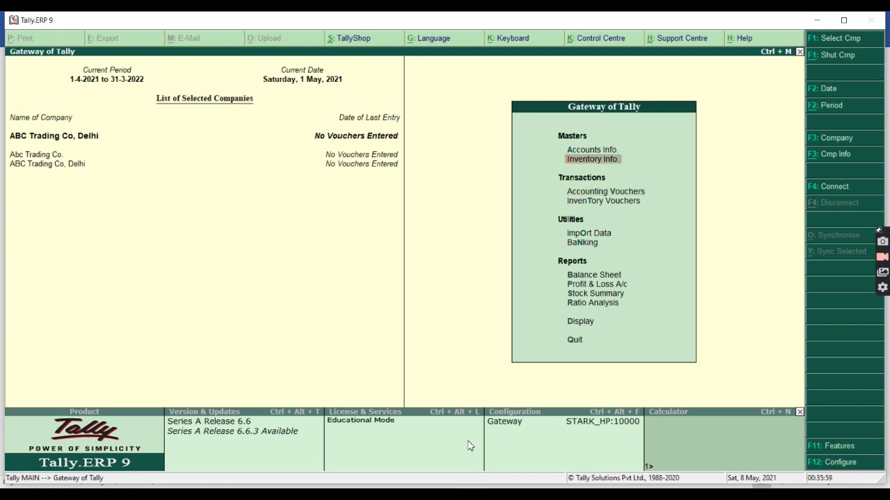
key(Down)
key(Down)
key(Up)
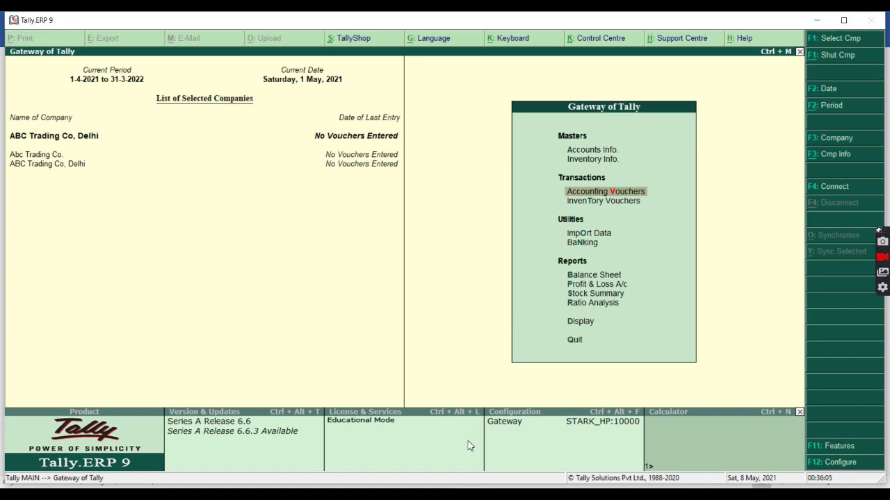
Step: Review the Outstanding Management options in the Accounting Features of ABC Trading Co, Delhi, and return to the Gateway of Tally
key(F11)
key(Return)
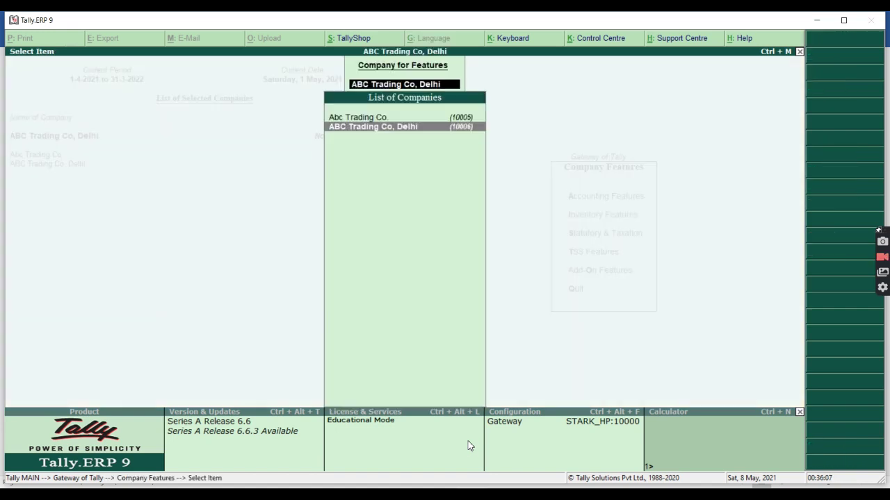
key(Return)
key(Return)
key(Return)
key(Return)
key(Return)
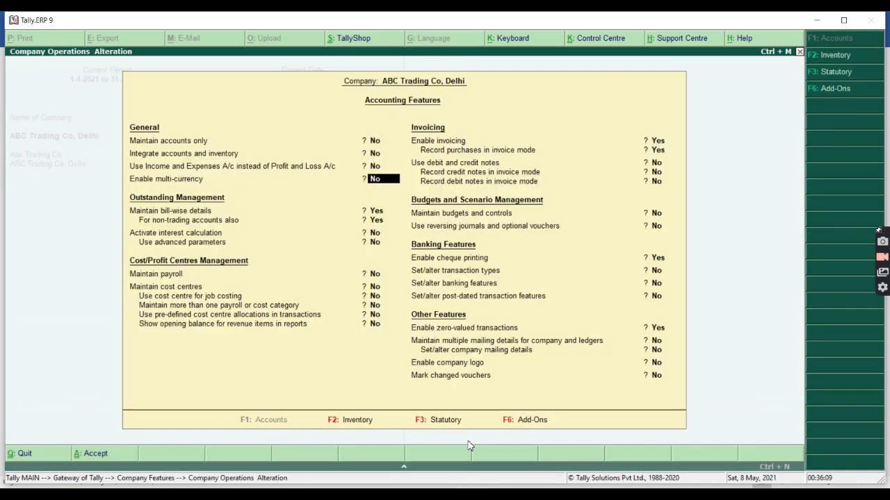
key(Return)
key(Return)
key(Return)
key(Return)
key(Return)
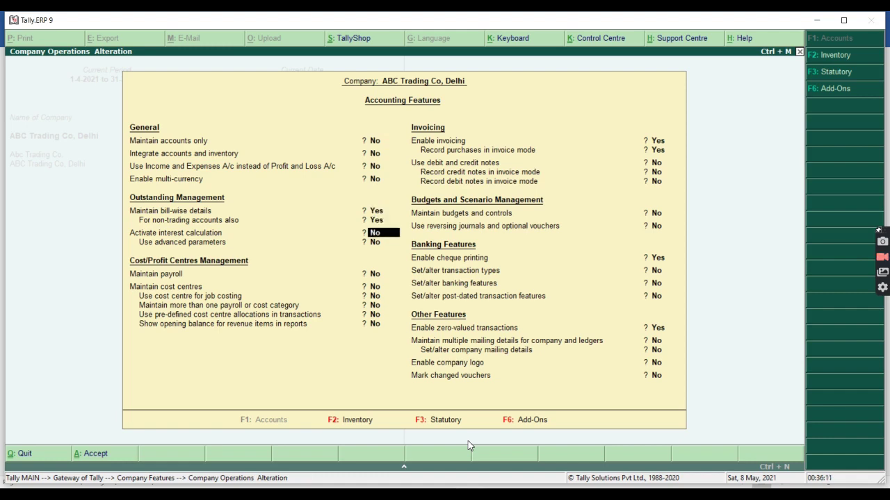
key(Escape)
key(Escape)
key(Escape)
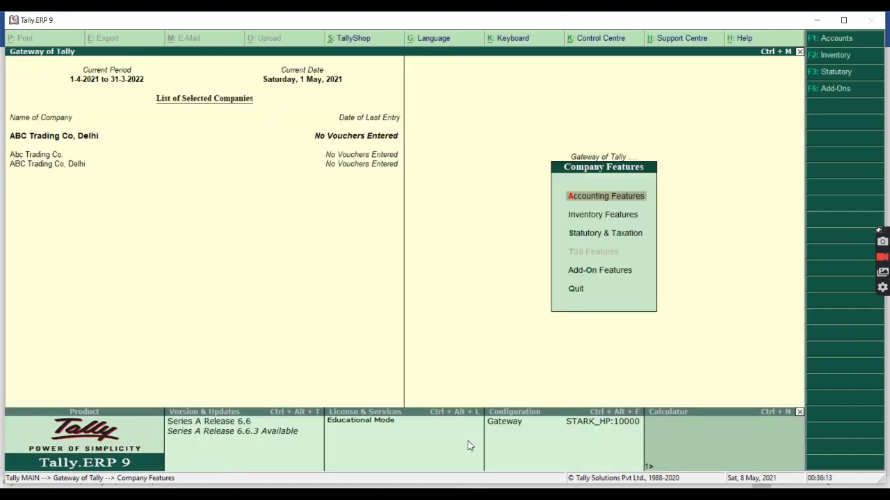
Step: Start a new ledger named SWADESHI VYAPAR HARYANA and place it under Sundry Creditors
key(Up)
key(Return)
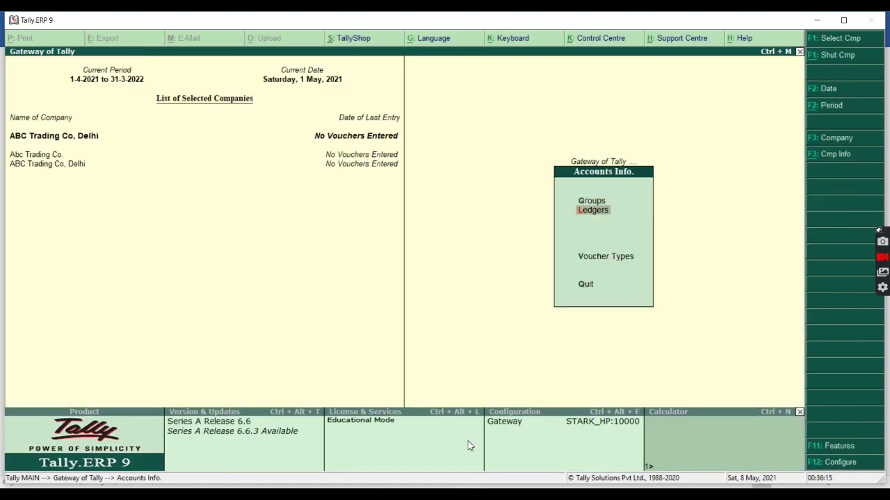
key(Return)
key(Return)
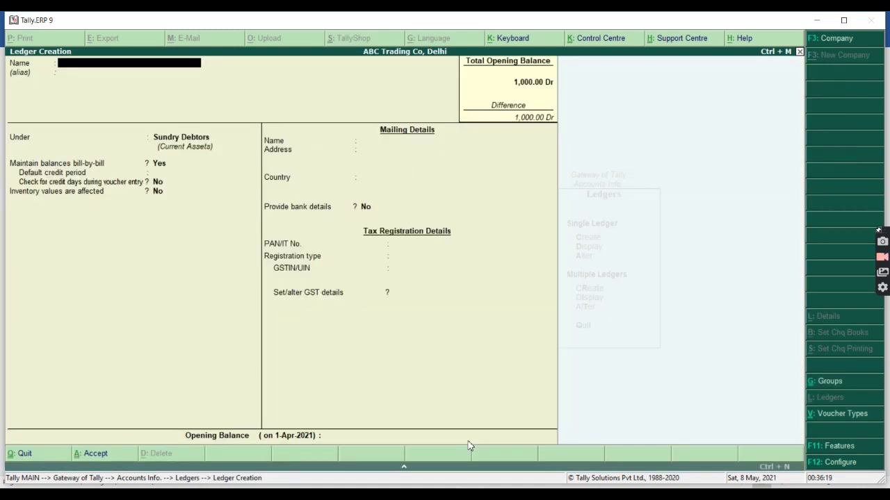
text(SWADESHI VY)
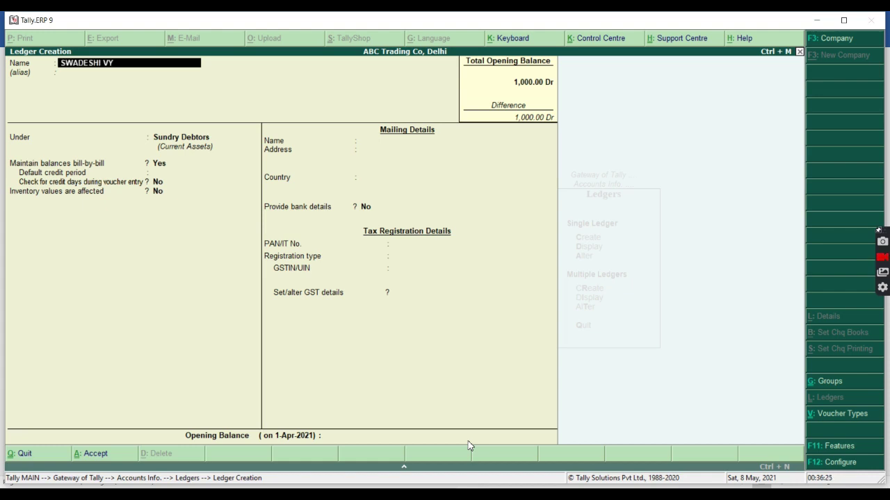
text(APAR HARYANA)
key(Return)
key(Return)
text(cr)
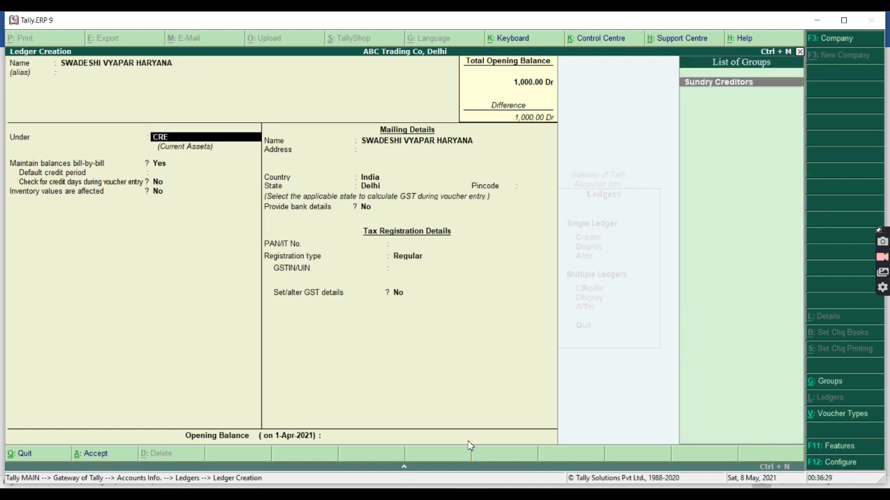
key(Return)
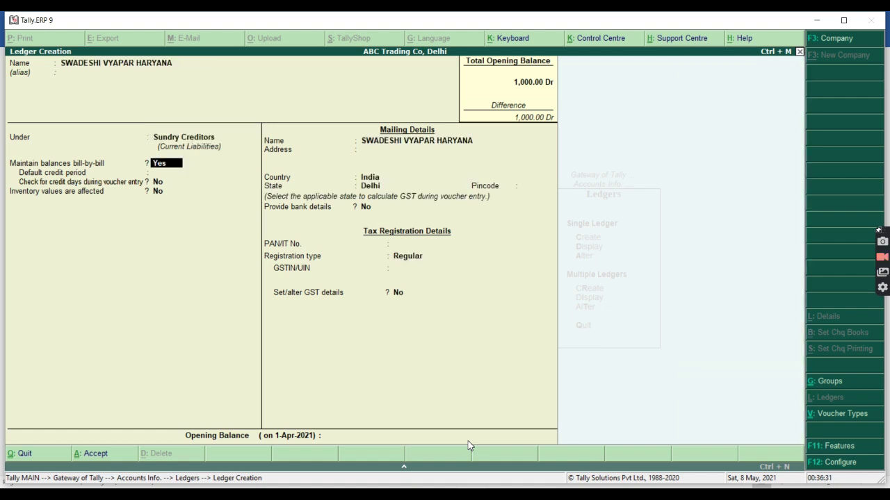
Step: Keep bill-by-bill balances on, set the new ledger's state to Haryana, save it and return to the Gateway of Tally
key(Return)
key(Return)
key(Return)
key(Return)
key(Return)
key(Return)
key(Return)
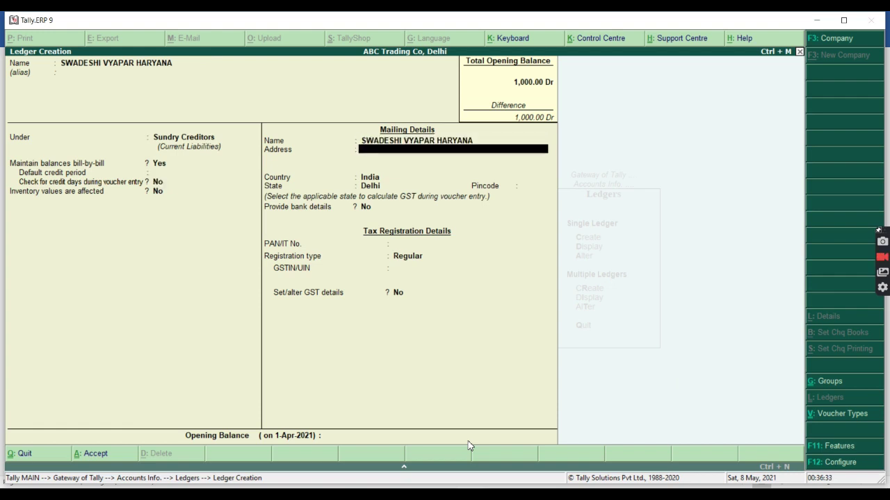
key(Return)
key(BackSpace)
key(BackSpace)
key(BackSpace)
key(BackSpace)
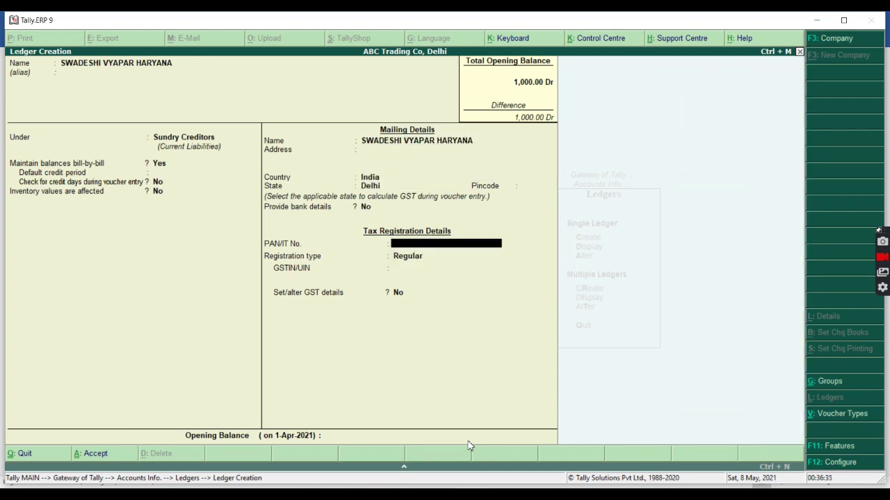
key(Down)
key(Down)
key(Down)
key(Return)
key(Return)
key(Return)
key(Return)
key(Return)
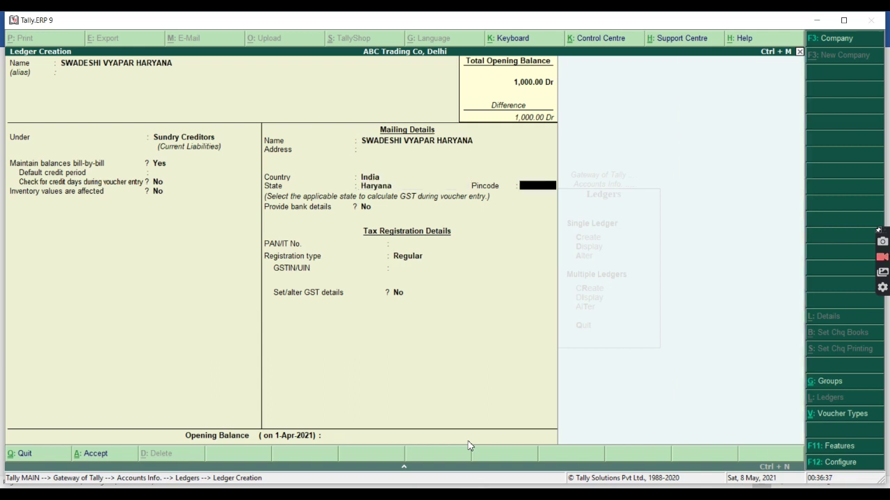
key(Return)
key(Return)
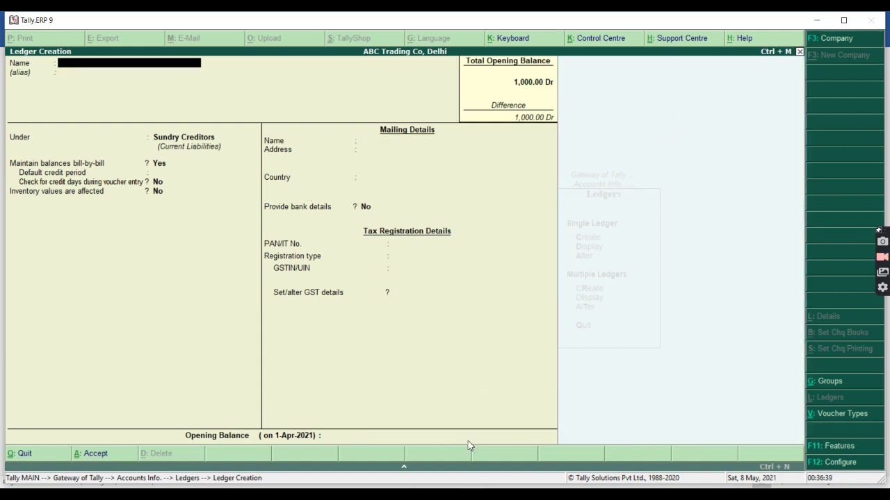
key(Escape)
key(Escape)
key(Escape)
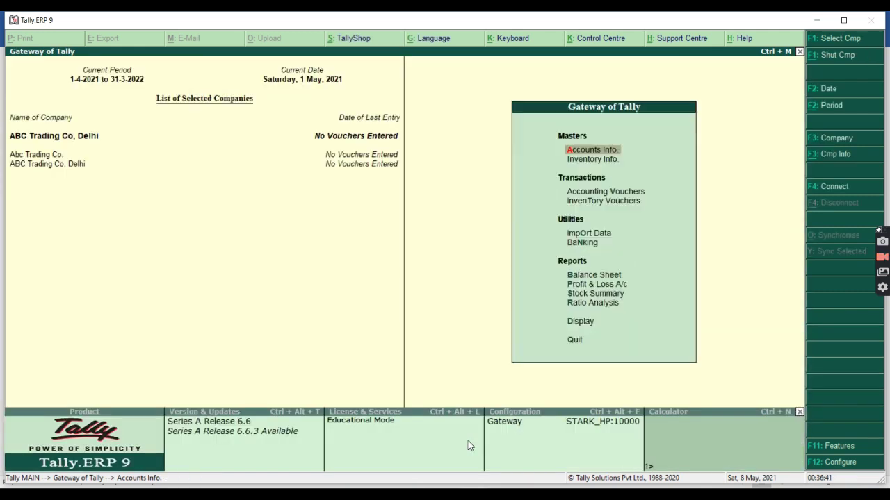
Step: Start a purchase voucher with SWADESHI VYAPAR HARYANA as the party and Purchase as the purchase ledger
key(Down)
key(Down)
key(Return)
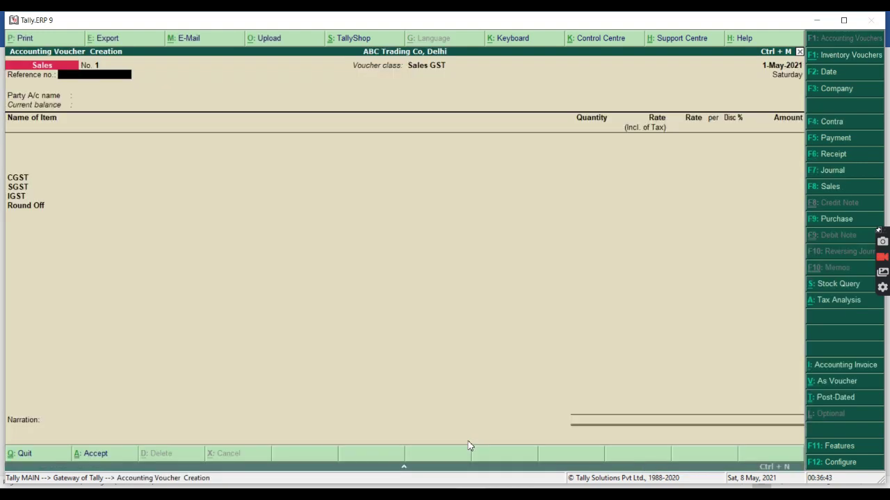
key(F9)
key(Return)
key(Return)
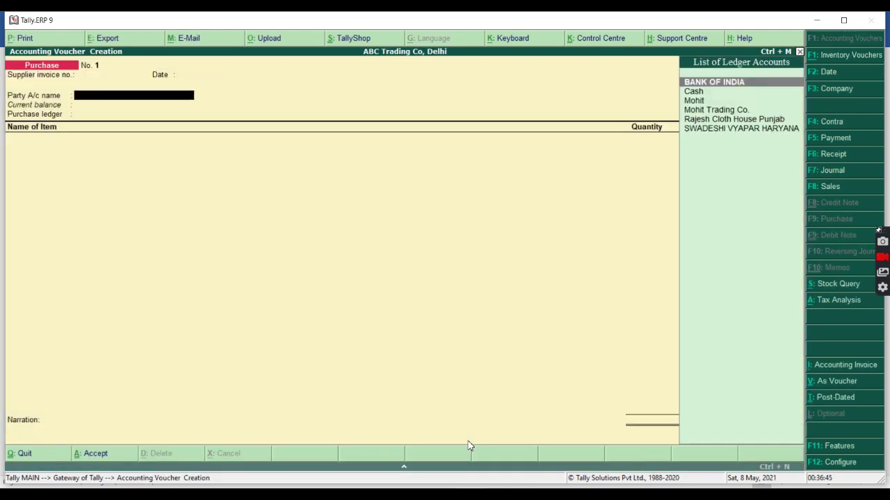
text(HA)
key(Return)
key(Return)
key(Return)
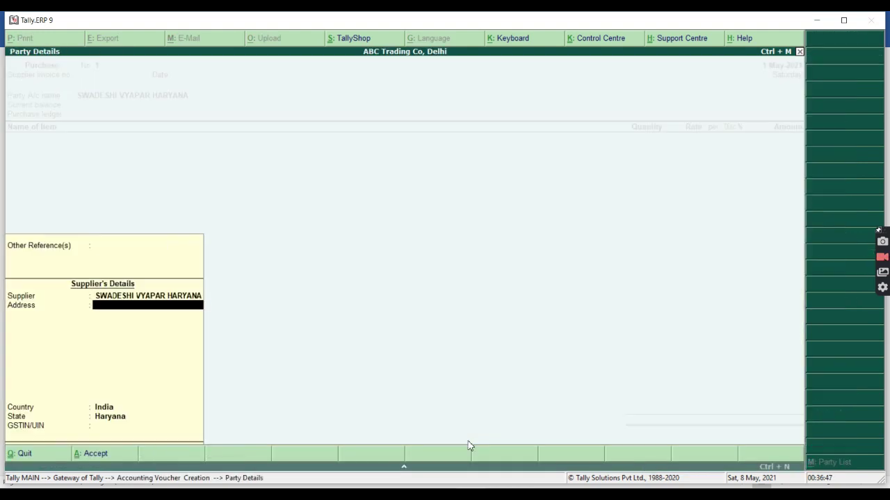
key(Return)
key(Return)
key(Return)
key(Return)
key(Return)
Step: Add the stock item Table from Main Location with a quantity of 100 pcs at a rate of 1,000.00
text(S)
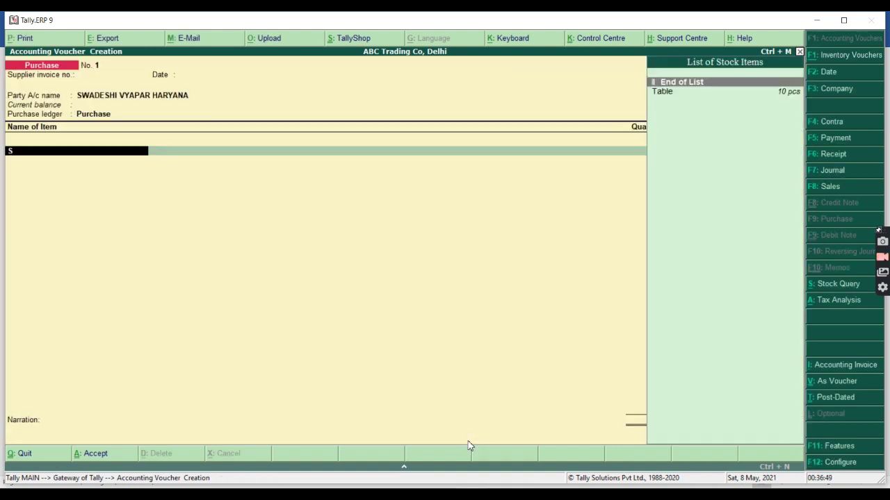
key(Return)
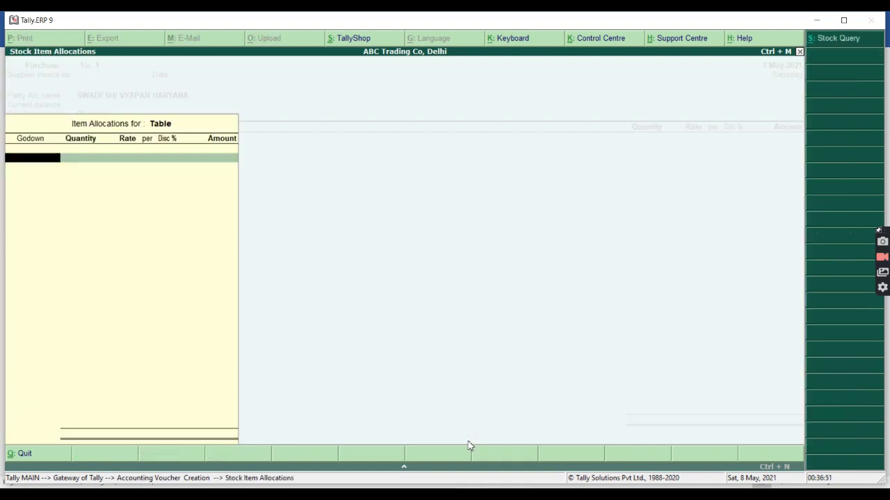
key(Down)
key(Down)
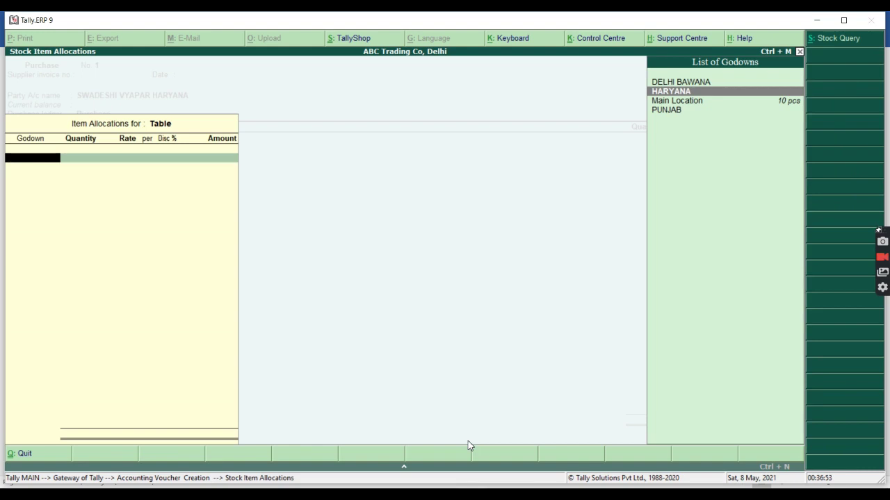
key(Down)
key(Return)
text(100)
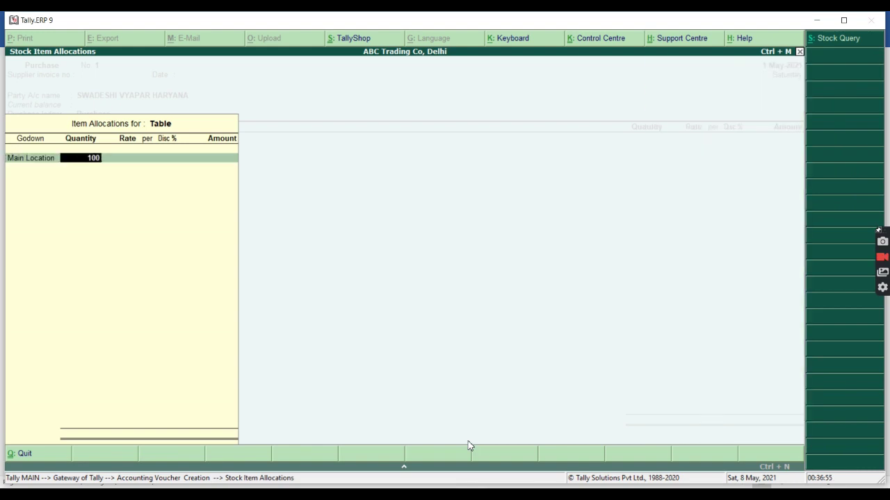
key(Return)
text(1,00)
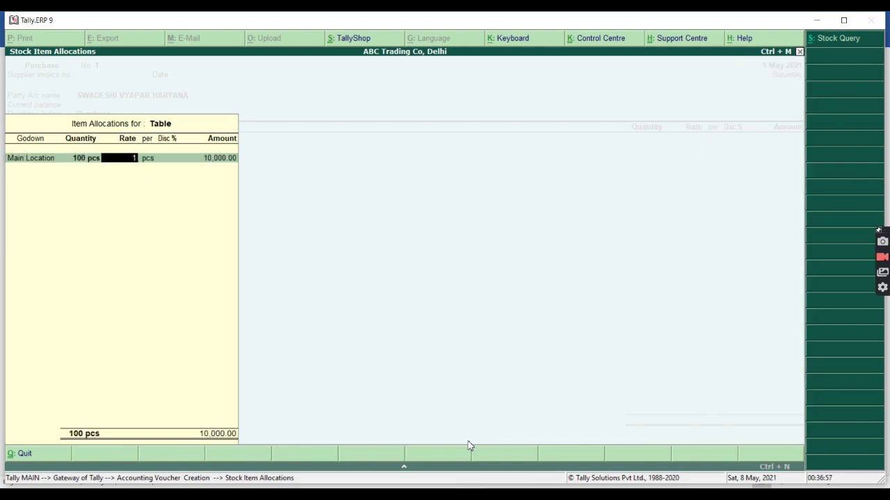
text(00)
key(Return)
key(Return)
key(Return)
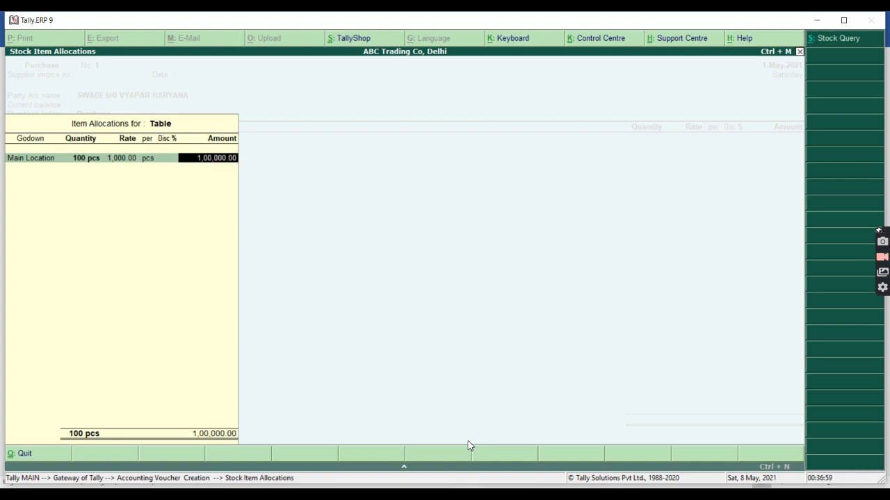
key(Return)
key(Return)
Step: Set the purchase voucher's date to 1-4-2021
key(F2)
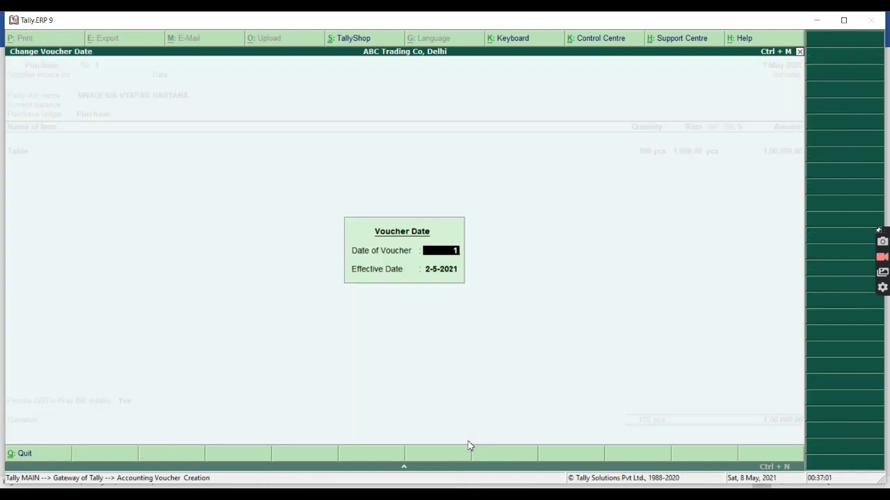
text(1.4)
key(Return)
key(Return)
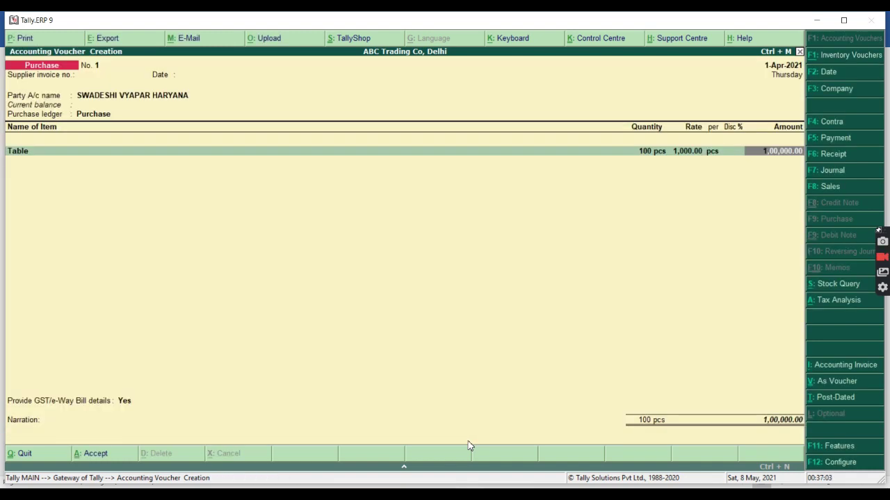
Step: Add the IGST ledger to the purchase voucher below the Table item
key(Return)
key(Return)
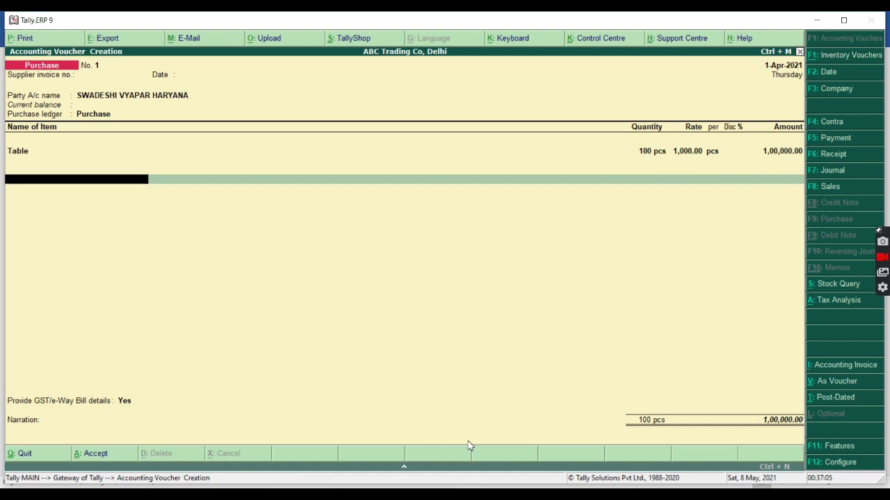
text(i)
key(Return)
key(Return)
key(Return)
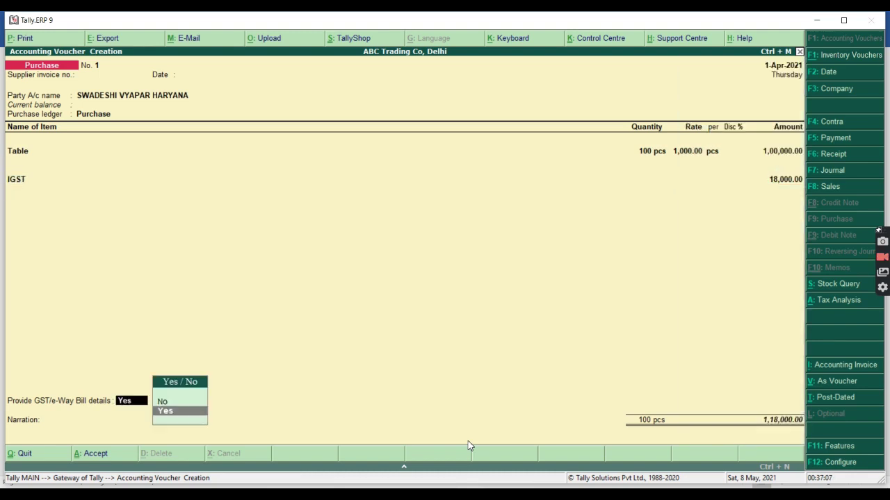
Step: Open the purchase's GST/e-Way Bill details and accept them without filling in the blank fields
key(Return)
key(Return)
key(Return)
key(Return)
key(Return)
key(Return)
key(Return)
key(Return)
key(Return)
key(Return)
key(Return)
key(Return)
key(Return)
key(Return)
key(Return)
key(Return)
key(Return)
key(Return)
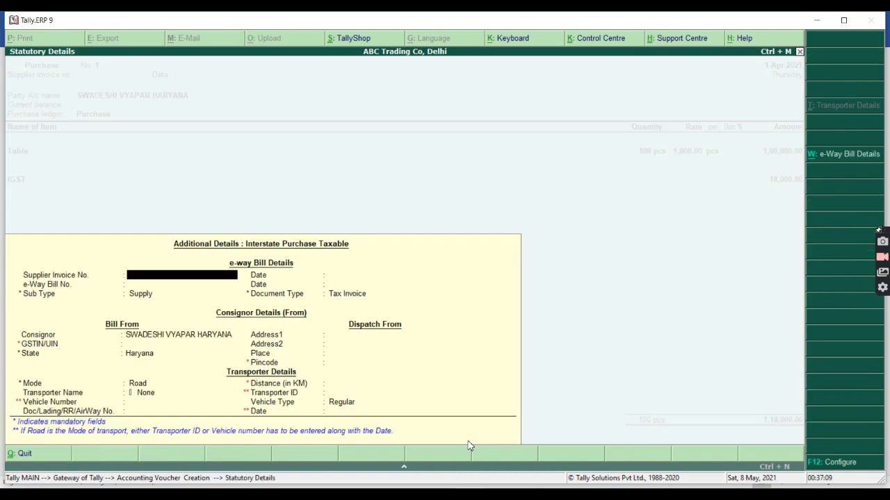
key(Return)
key(Return)
key(Return)
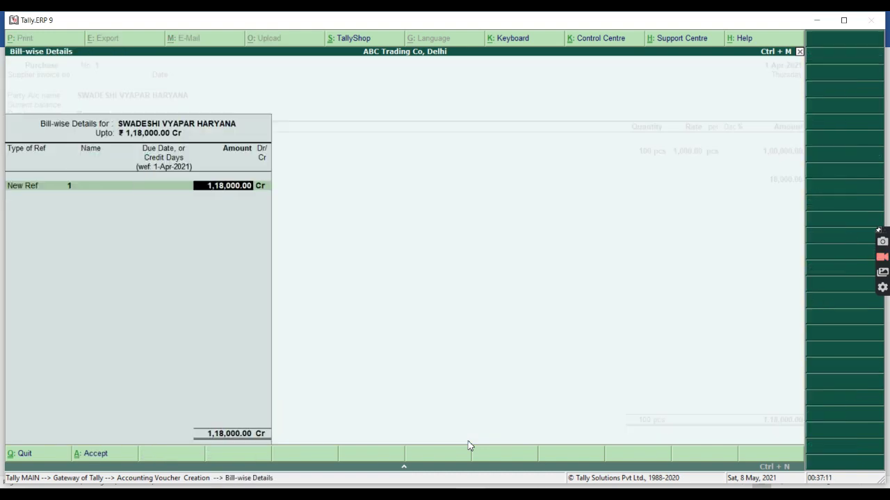
Step: Allocate 1,18,000.00 Cr to New Ref 1 in the bill-wise details and save the purchase voucher
key(BackSpace)
key(BackSpace)
key(BackSpace)
key(BackSpace)
key(Return)
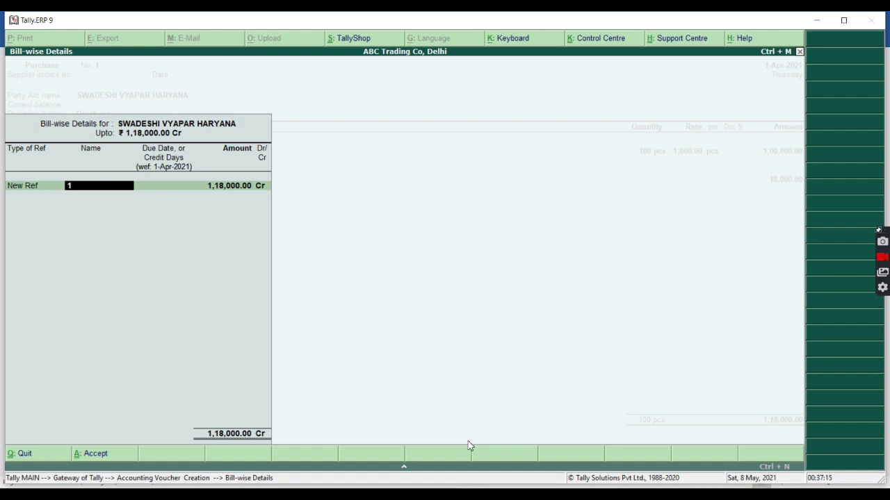
key(Return)
key(Return)
key(Return)
key(Return)
key(Return)
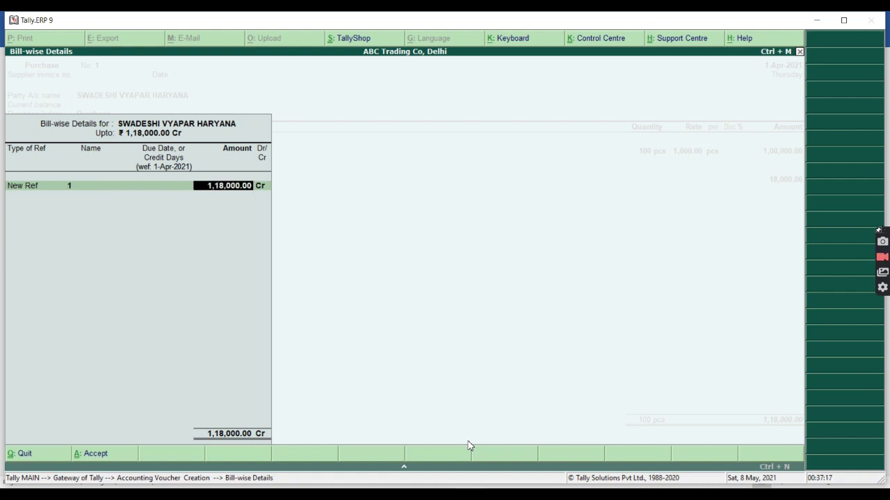
key(Return)
Step: Date the next purchase voucher 1-5-2021 and enter 45 as both its voucher number and supplier invoice number
key(F2)
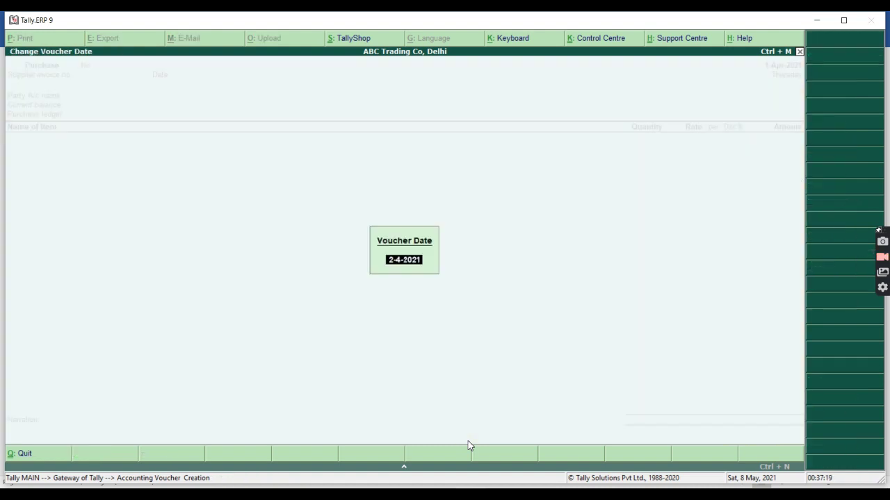
text(1-5)
key(Return)
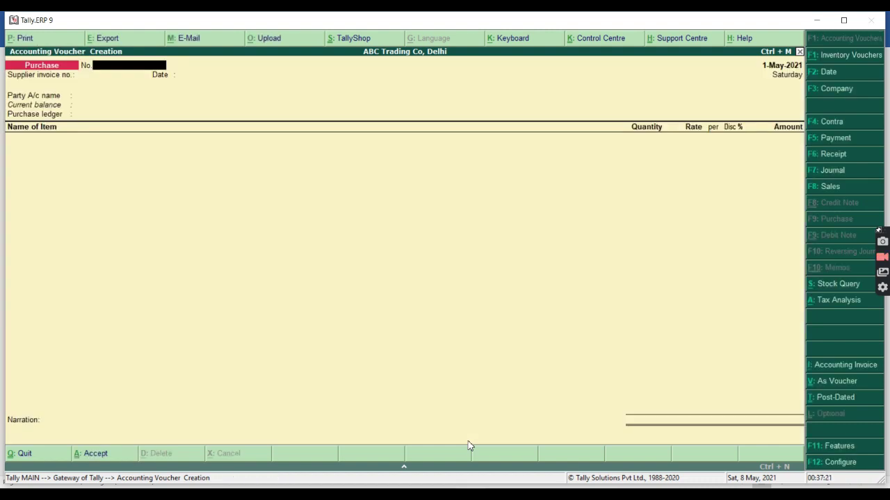
text(45)
key(Return)
text(45)
key(Return)
key(Return)
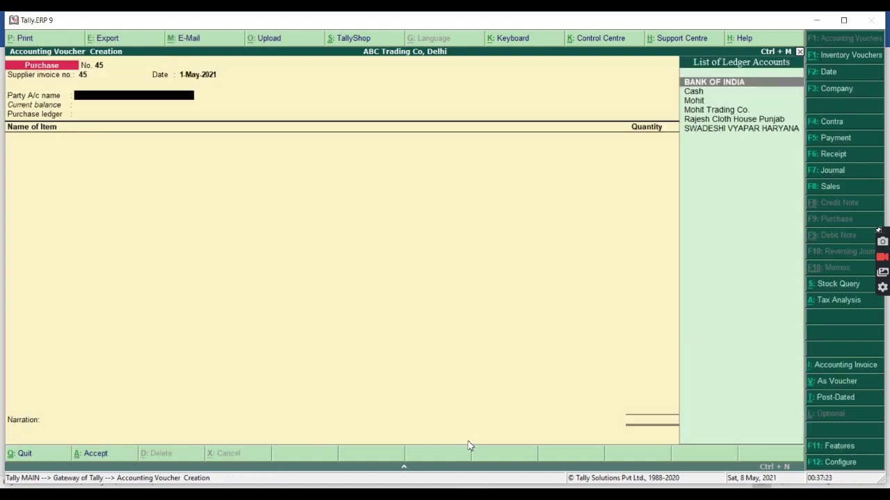
Step: Choose SWADESHI VYAPAR HARYANA as the party account and Purchase as the purchase ledger, accepting the supplier details unchanged
text(SWA)
key(Return)
key(Return)
key(Return)
key(Return)
key(Return)
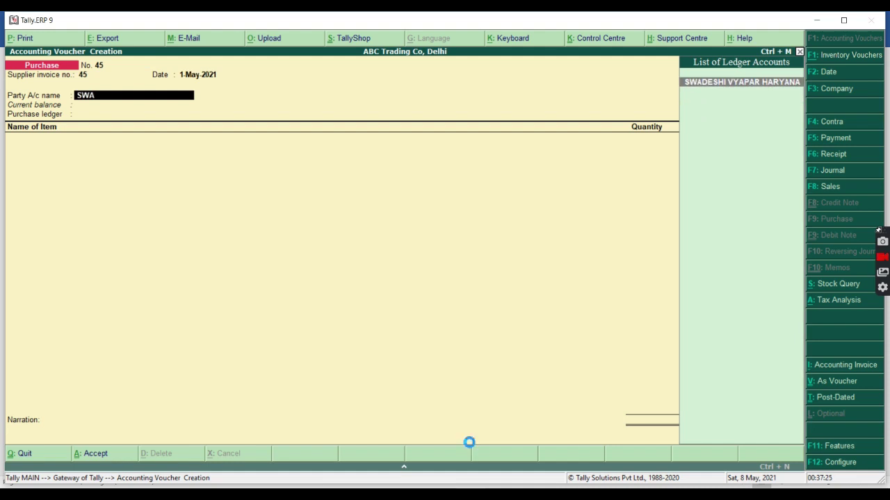
key(Return)
key(Return)
key(Return)
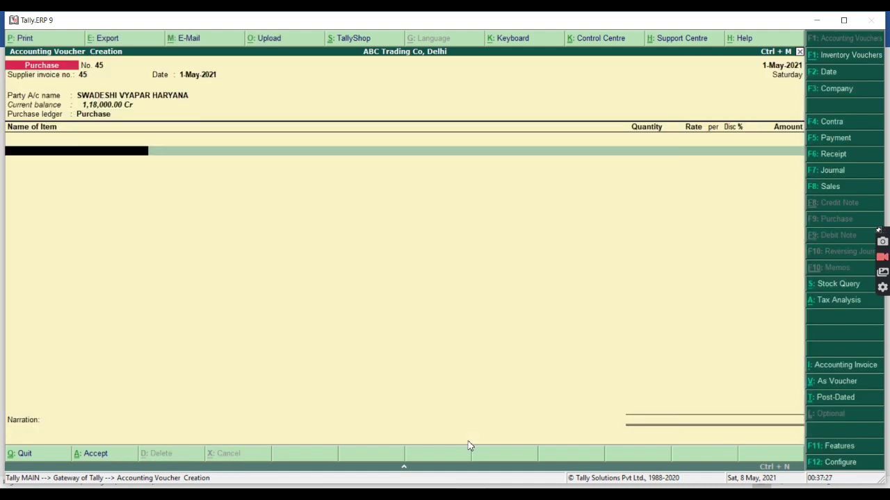
Step: Add the Table item with 100 pcs at 1,100.00 allocated to the DELHI BAWANA godown
key(Return)
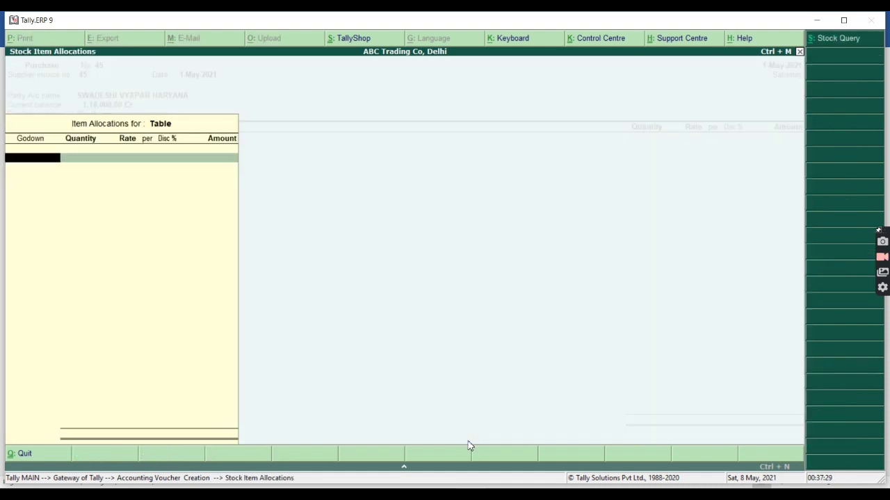
key(Return)
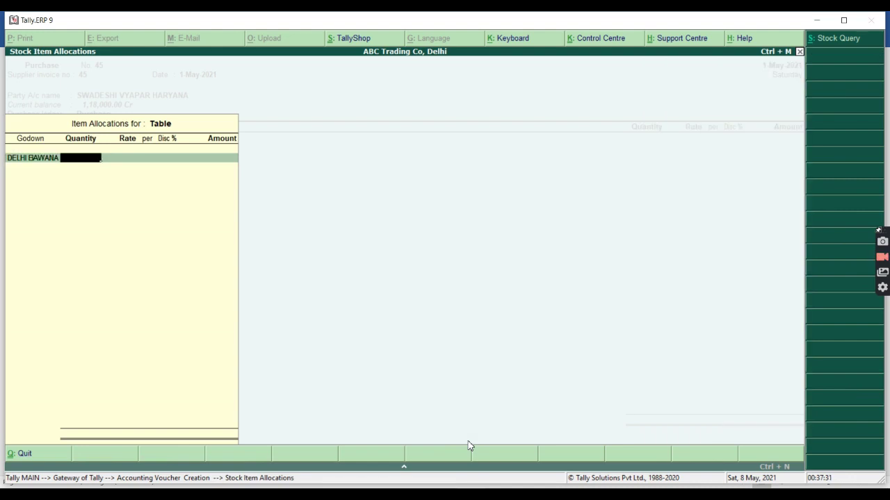
text(100)
key(Return)
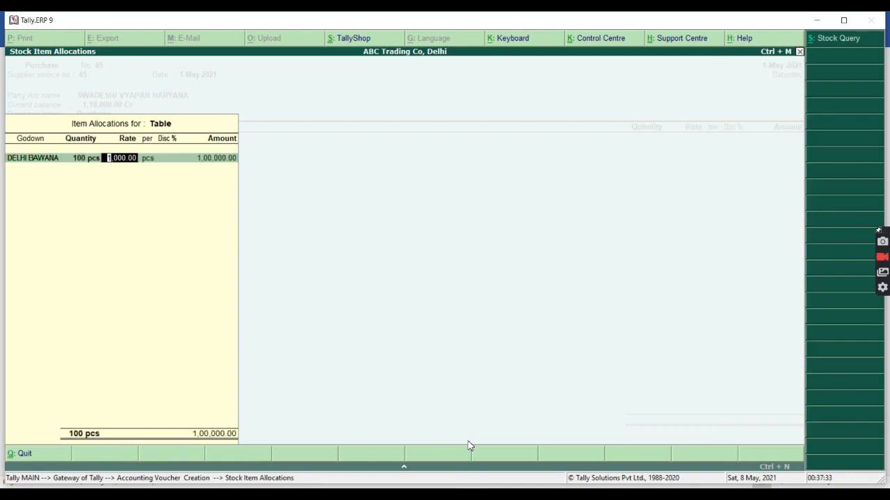
text(1100)
key(Return)
key(Return)
key(Return)
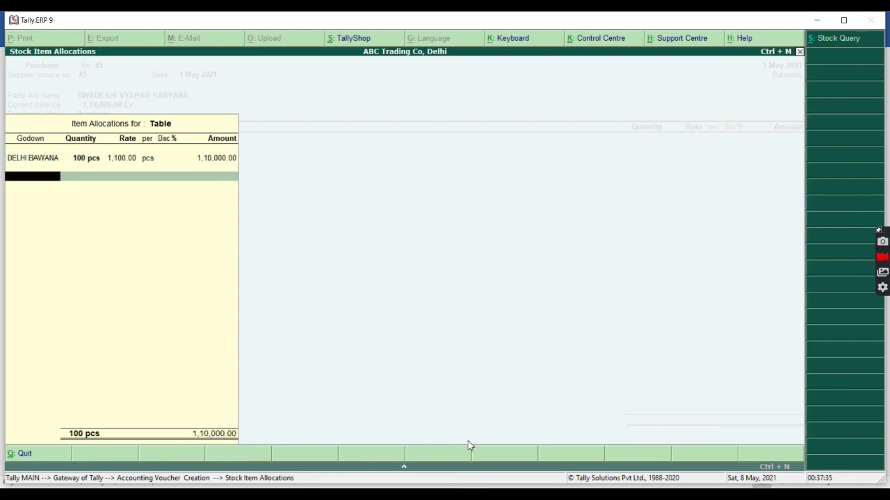
key(Return)
key(Return)
Step: Add the IGST ledger below the Table item in purchase voucher 45
key(Return)
text(IG)
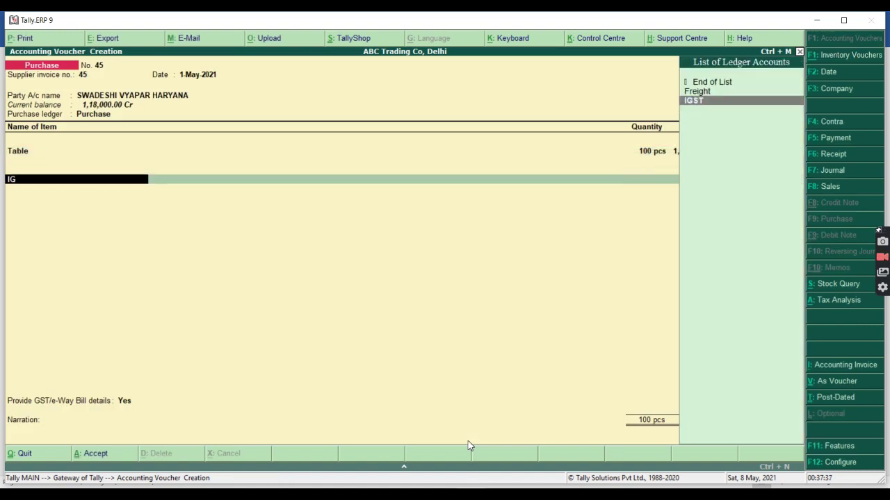
key(Return)
key(Return)
key(Return)
Step: Open the GST/e-Way Bill details of purchase voucher 45 and accept them without filling in the blank fields
key(Return)
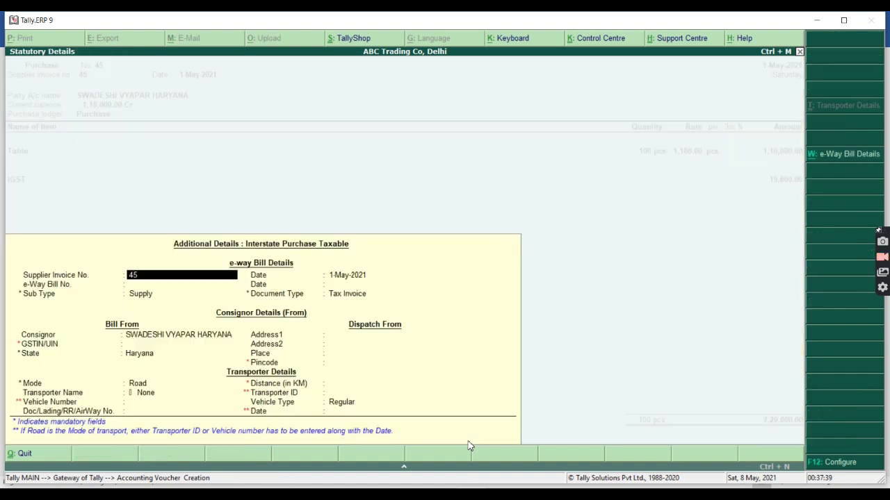
key(Return)
key(Return)
key(Return)
key(ctrl+a)
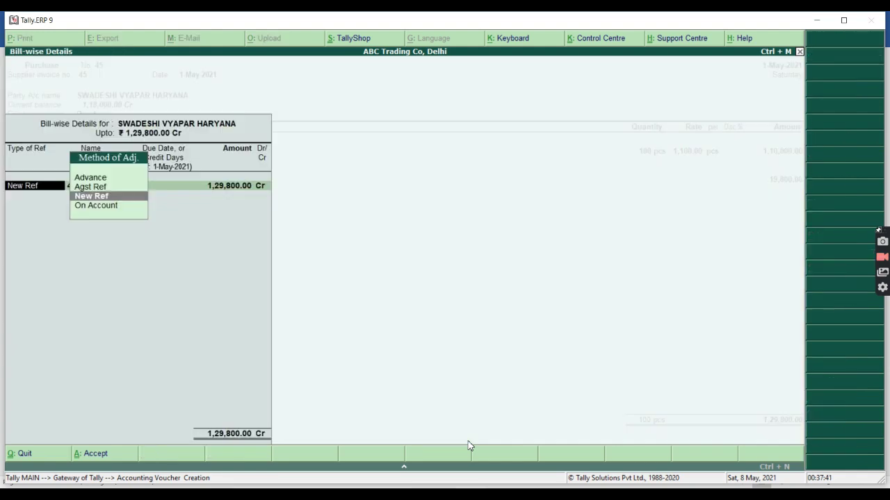
Step: Allocate 1,29,800.00 Cr to New Ref 45 in the bill-wise details and save the purchase voucher
key(Return)
key(Return)
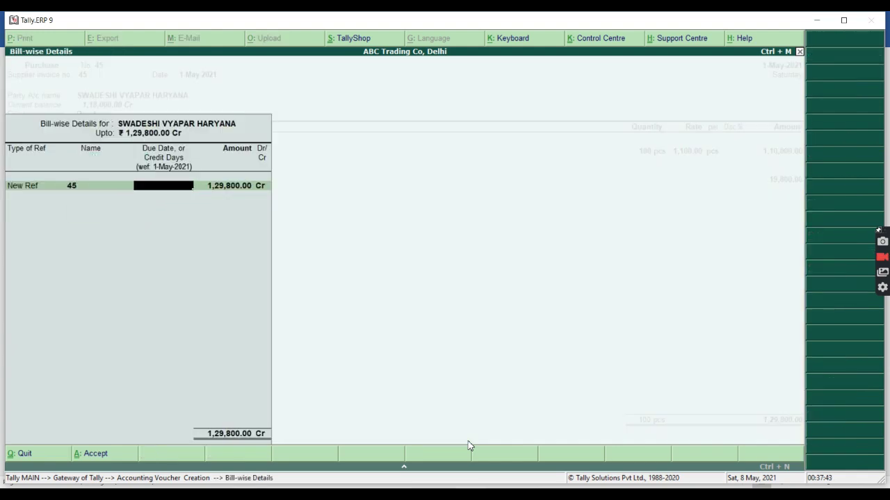
key(Return)
key(Return)
key(Return)
key(Return)
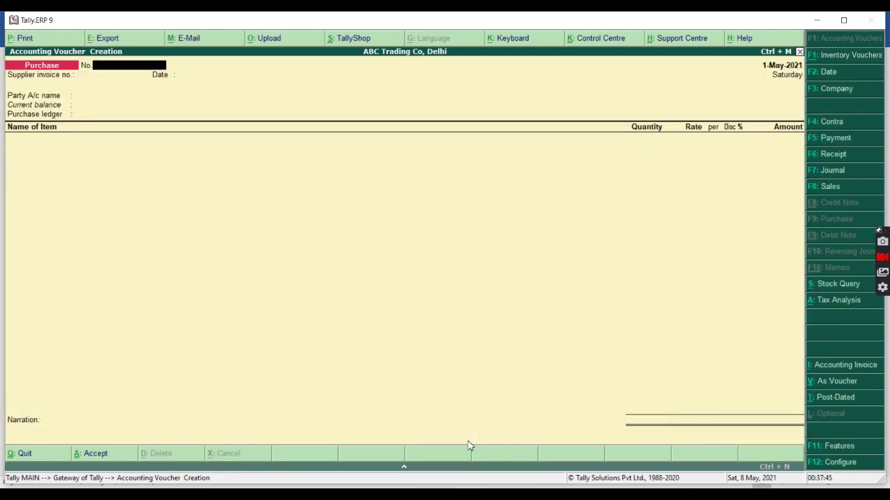
Step: Date the next purchase voucher 1-7-2021 and enter 96 as both its voucher number and supplier invoice number
key(F2)
text(1-7)
key(Return)
text(96)
key(Return)
text(96)
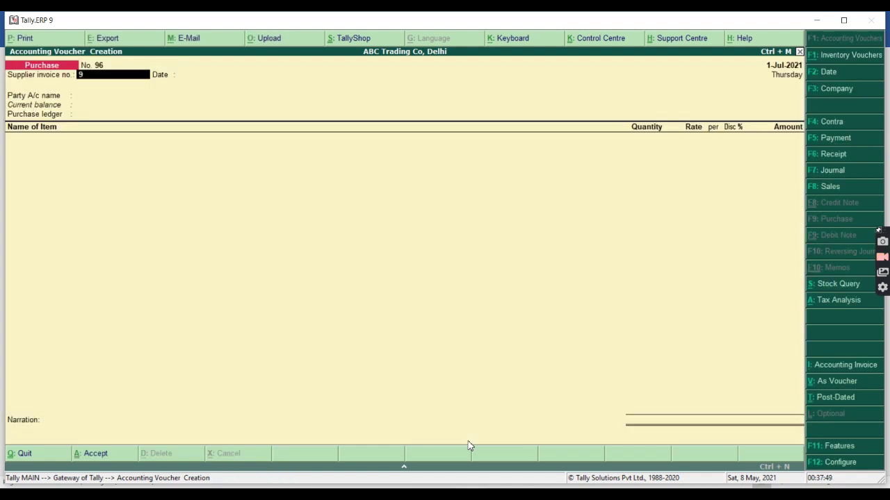
key(Return)
key(Return)
Step: Set purchase voucher 96's party account to SWADESHI VYAPAR HARYANA and its purchase ledger to Purchase, keeping the default supplier details
text(swa)
key(Return)
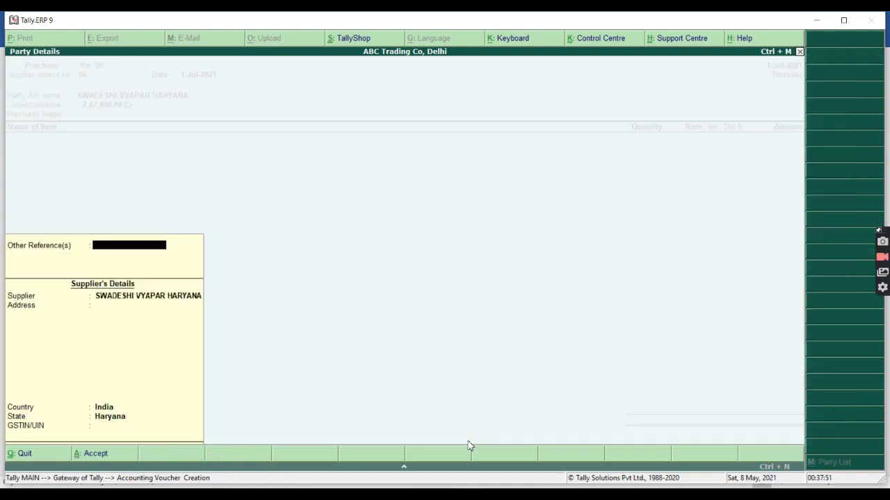
key(Return)
key(Return)
key(Return)
key(Return)
key(Return)
key(Return)
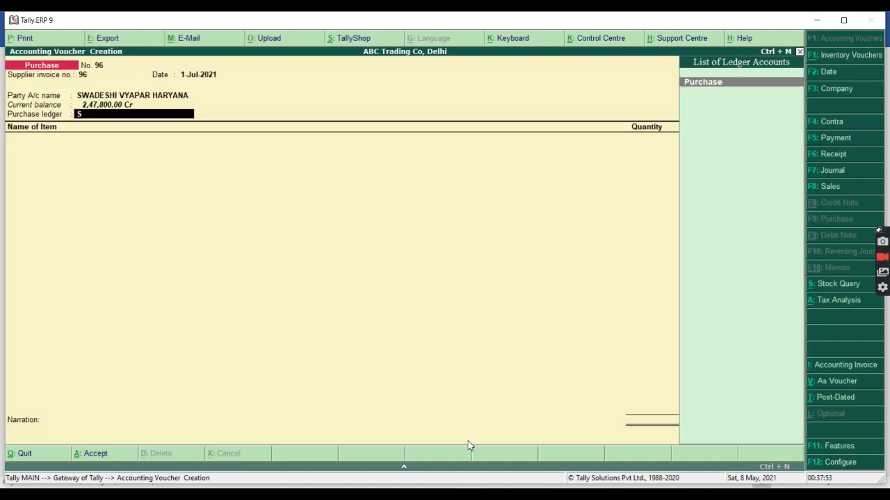
key(Return)
Step: Add the Table item with 50 pcs at 1,100.00 allocated to the Main Location godown
text(D)
key(BackSpace)
text(t)
key(Return)
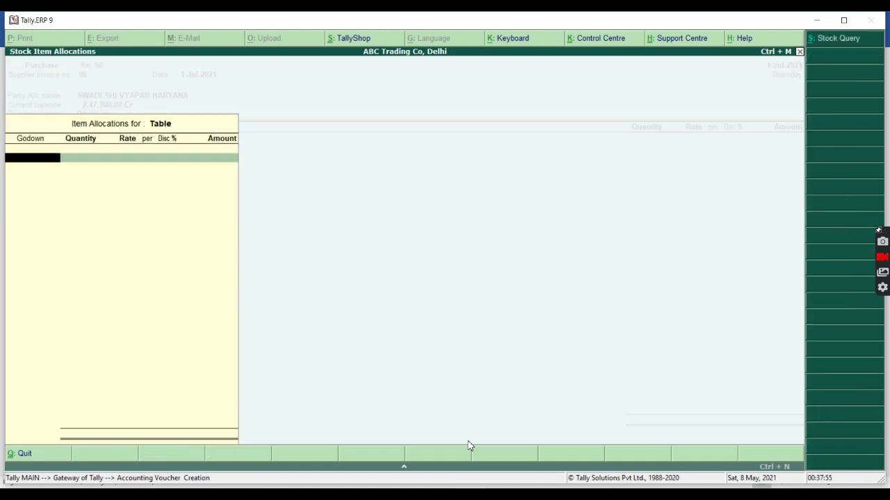
text(ma)
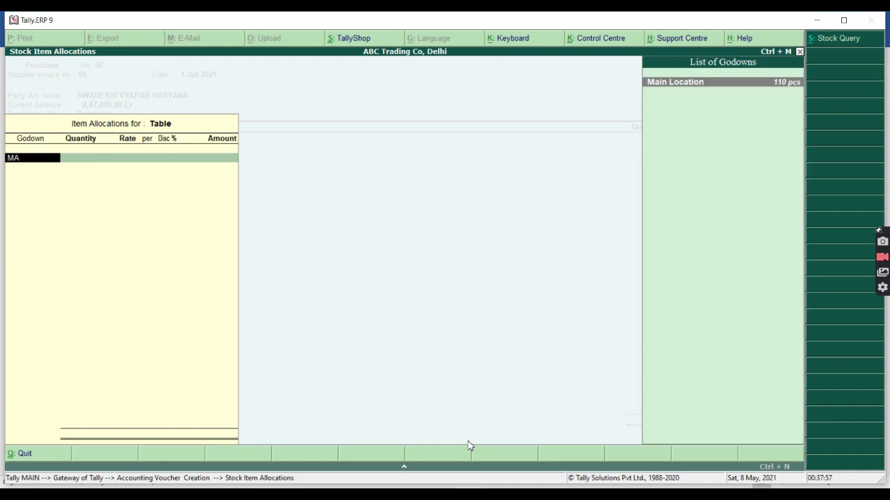
key(Return)
text(50)
key(Return)
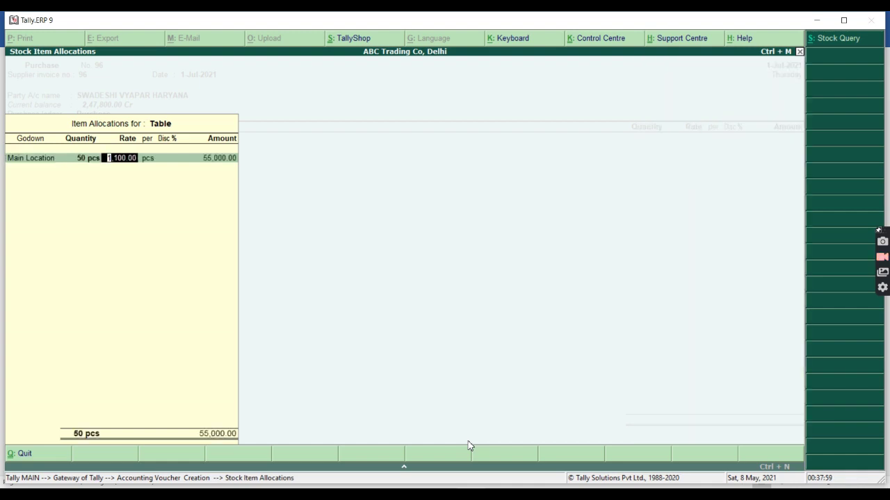
key(Return)
key(Return)
key(Return)
key(Return)
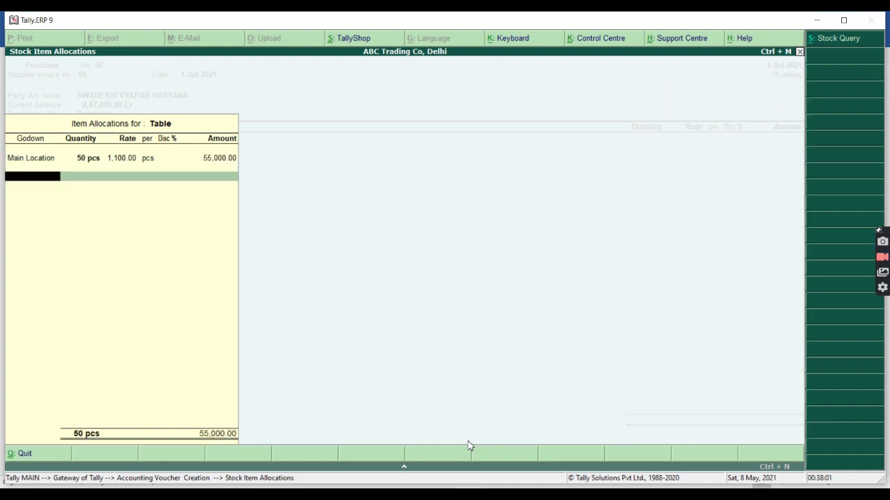
key(Return)
Step: Add the IGST ledger to purchase voucher 96 and accept its GST/e-Way Bill details as they are
key(Return)
key(Return)
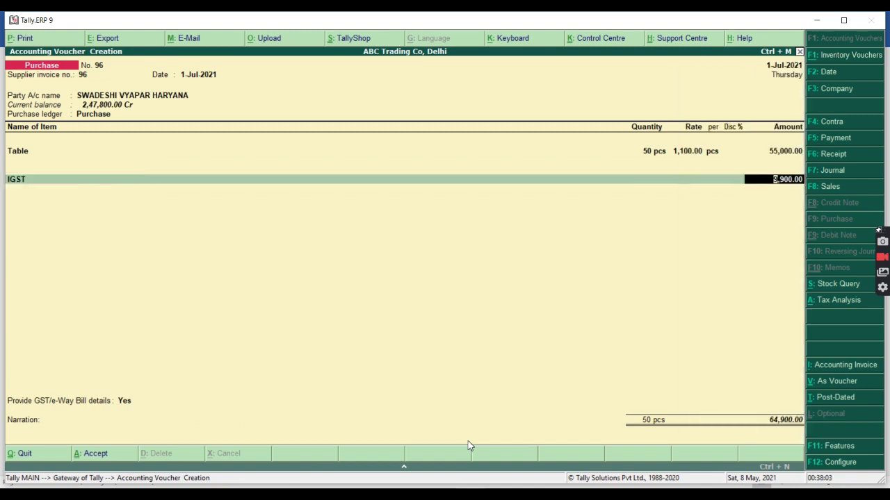
key(Return)
key(Return)
key(Return)
key(Return)
key(Return)
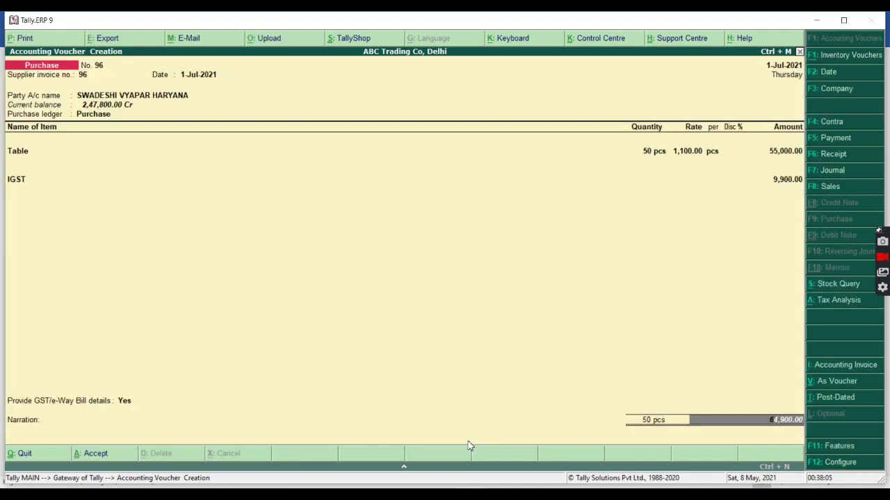
Step: Allocate 64,900.00 Cr to New Ref 96 in the bill-wise details and save the purchase voucher
key(Return)
key(Return)
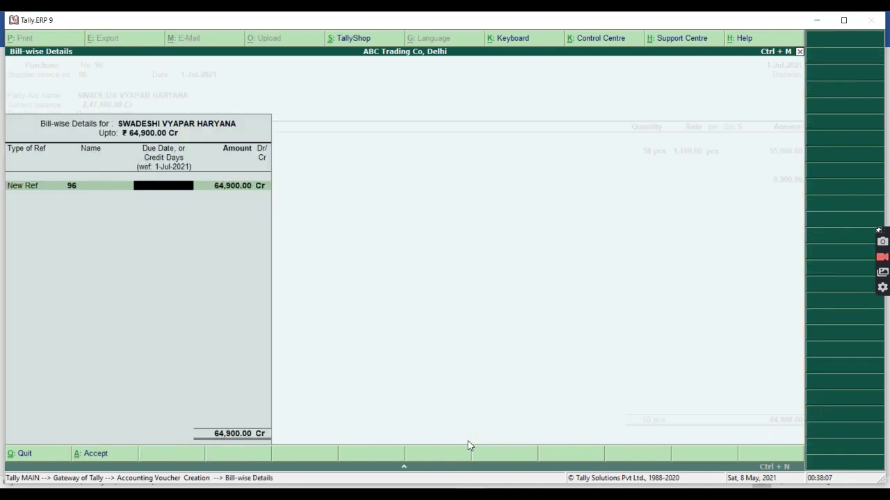
key(Return)
key(Return)
key(Return)
key(Return)
key(Return)
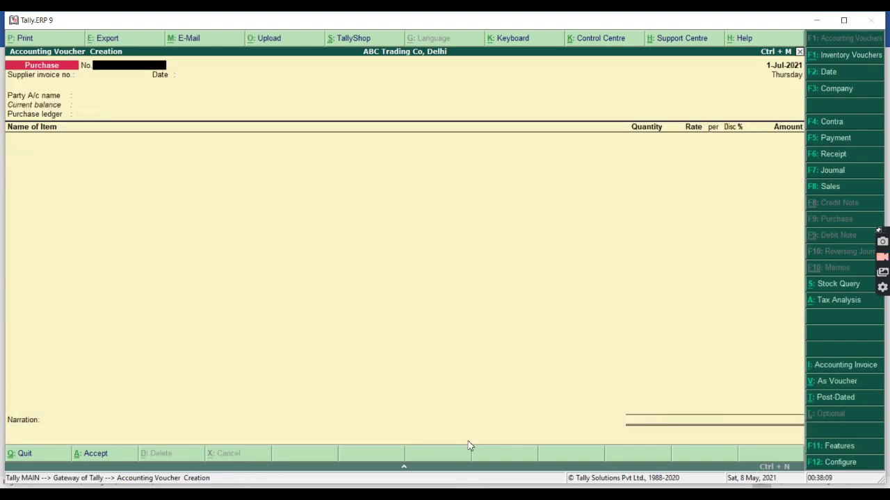
Step: Leave voucher entry and display the ledger vouchers of SWADESHI VYAPAR HARYANA from the account books
key(Escape)
key(Return)
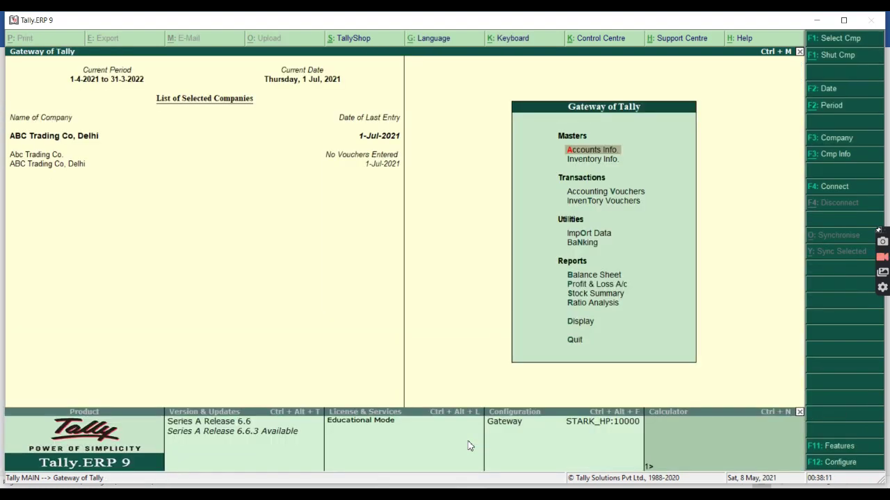
key(d)
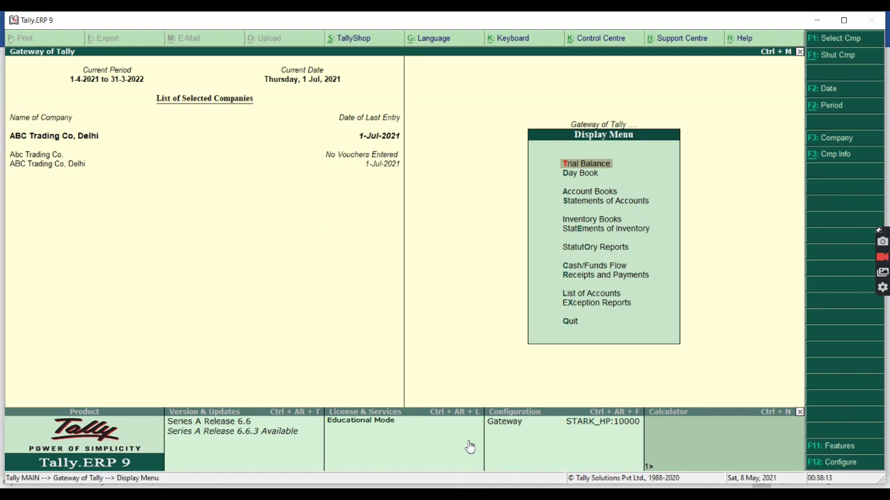
key(a)
key(l)
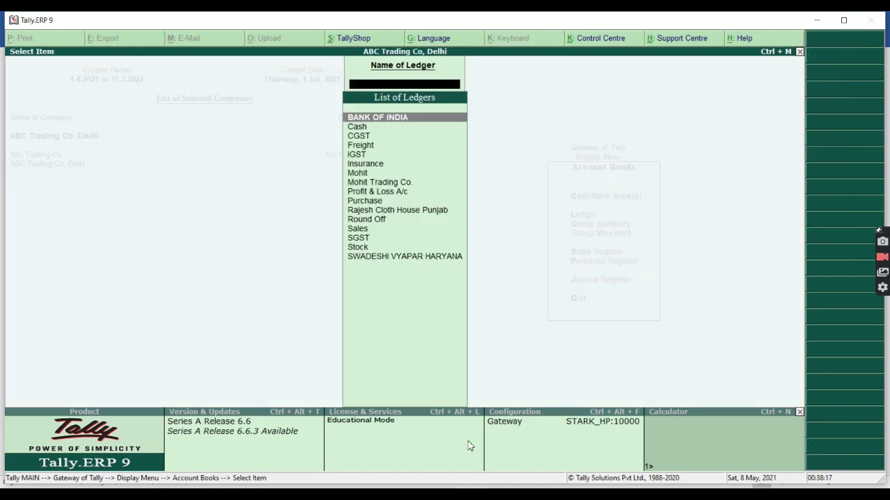
text(sw)
key(Return)
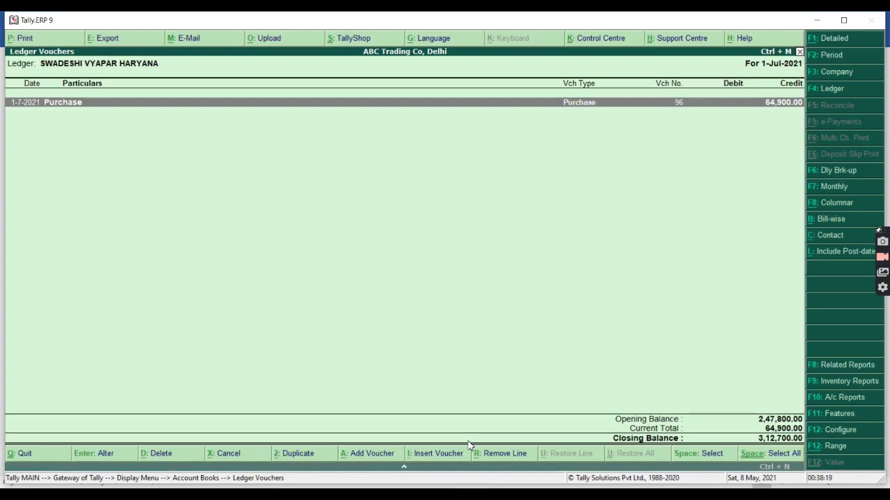
Step: Clear the ledger report's From and To dates to view the vouchers from 1-Apr-2021 to 1-Jul-2021
key(F2)
key(BackSpace)
key(Return)
key(BackSpace)
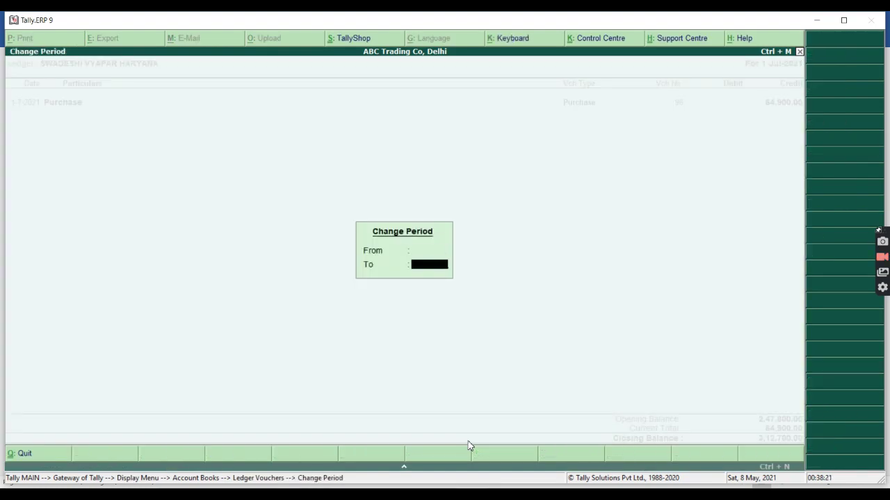
key(Return)
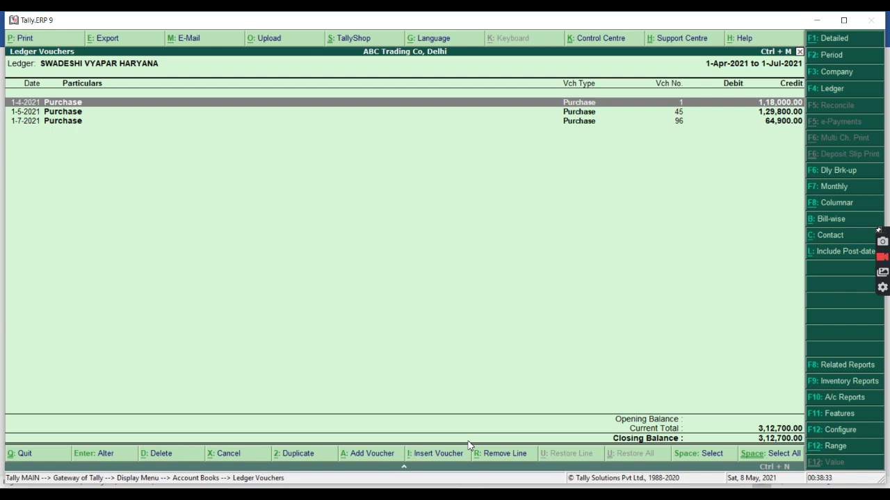
Step: Temporarily remove the 1-7-2021 and 1-5-2021 purchase lines from the ledger report and restore them
key(Down)
key(Down)
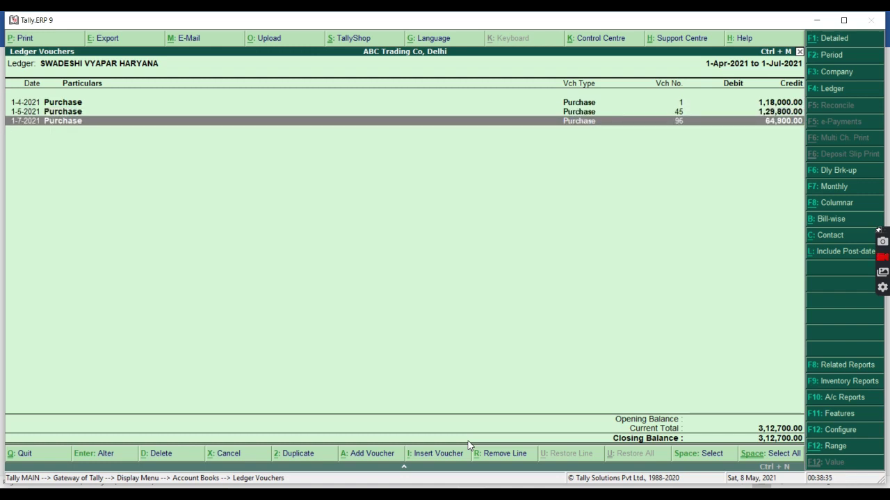
key(alt+r)
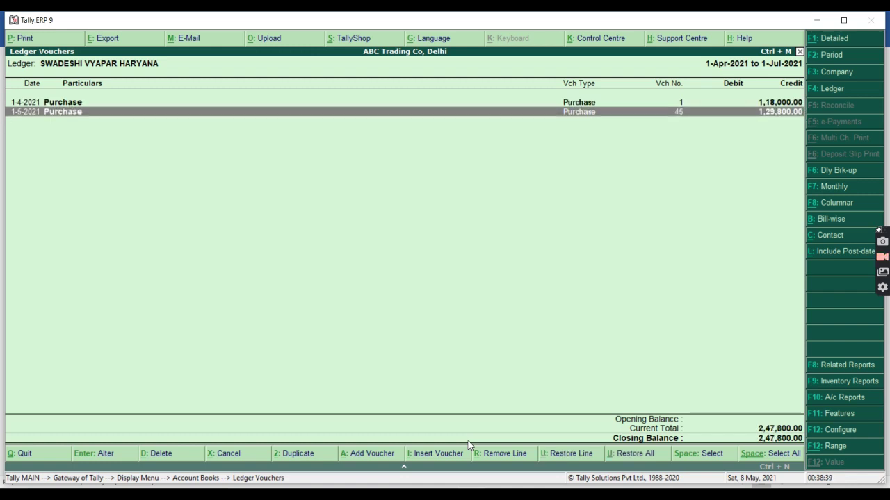
key(alt+r)
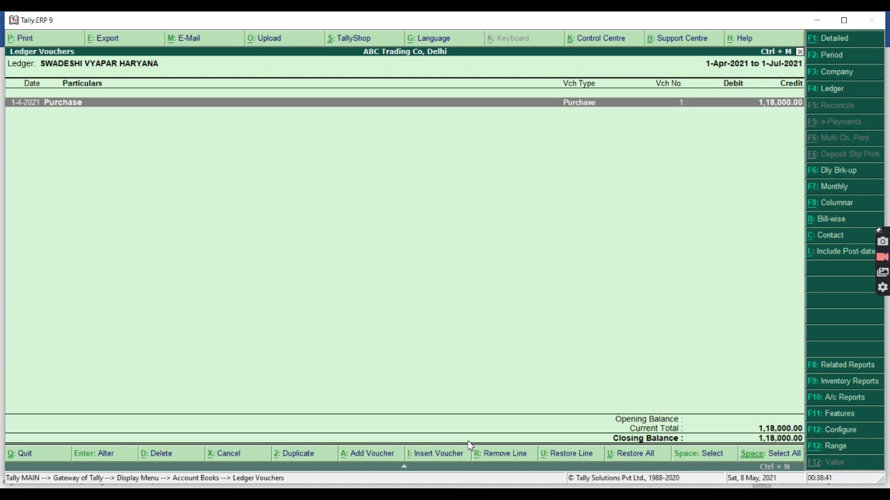
key(alt+u)
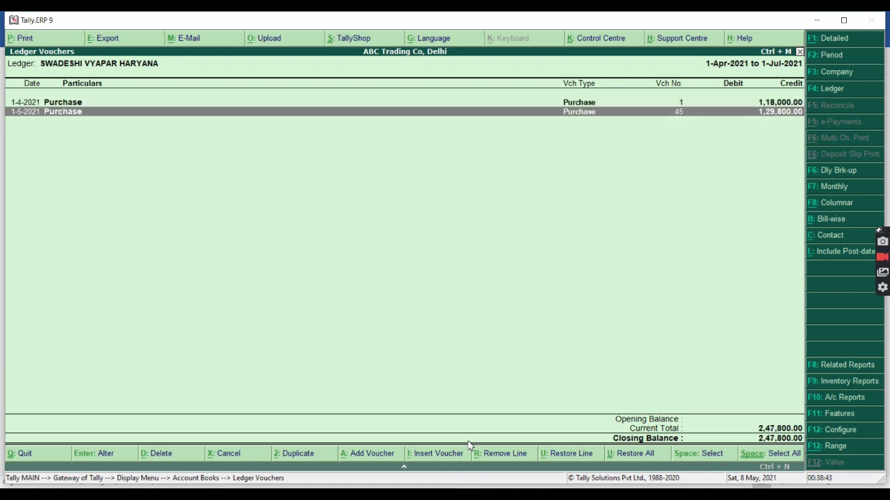
key(alt+u)
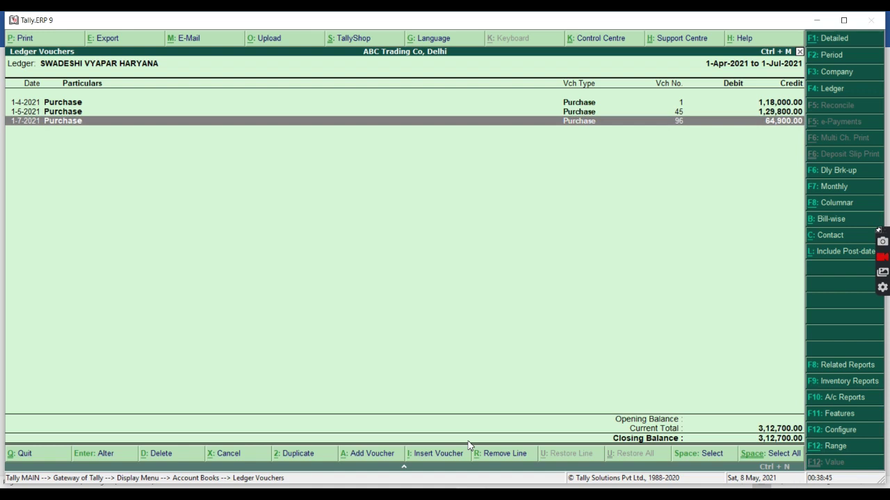
key(alt+r)
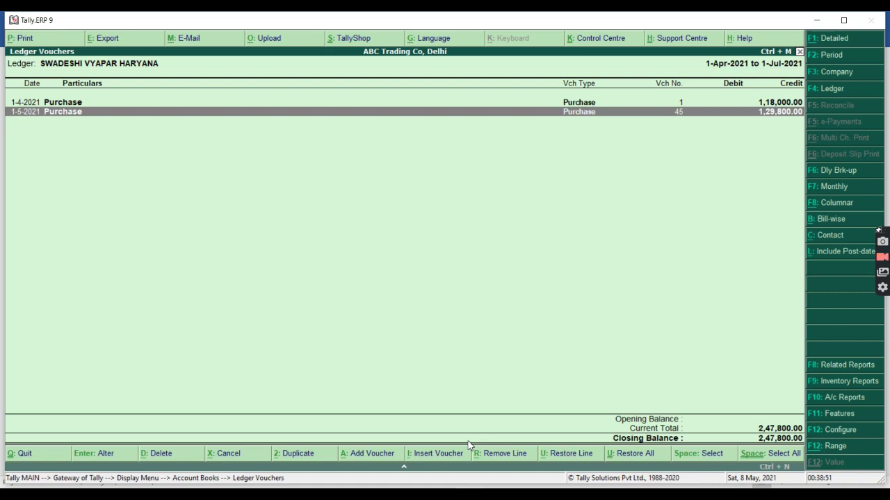
key(alt+u)
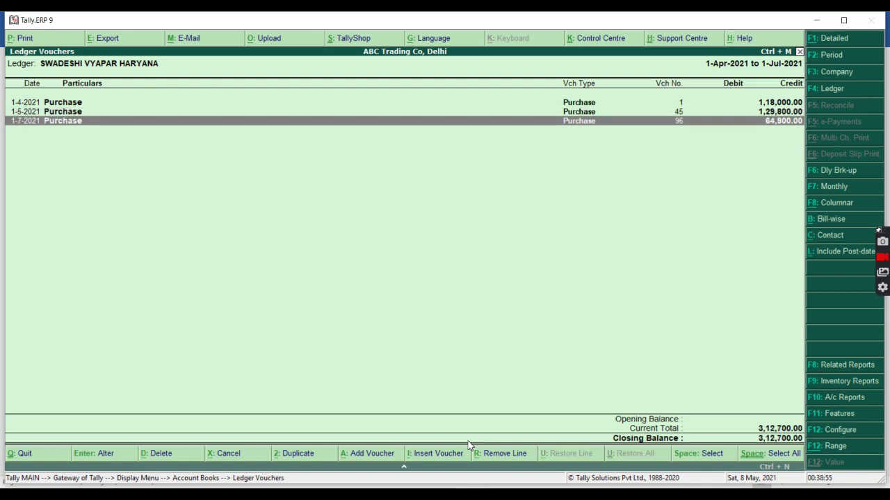
Step: Close the ledger report without changing its period again and return to the Gateway of Tally
key(Escape)
key(Return)
key(F2)
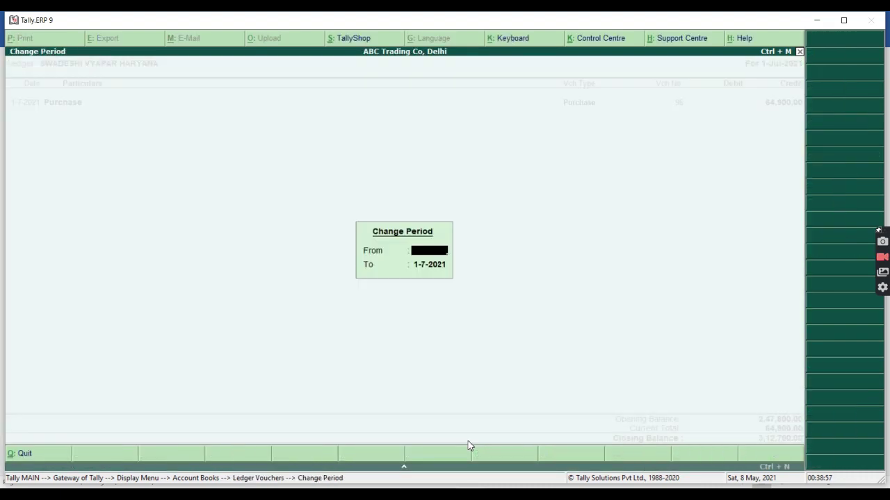
key(Escape)
key(Escape)
key(Escape)
key(Escape)
key(Escape)
key(Escape)
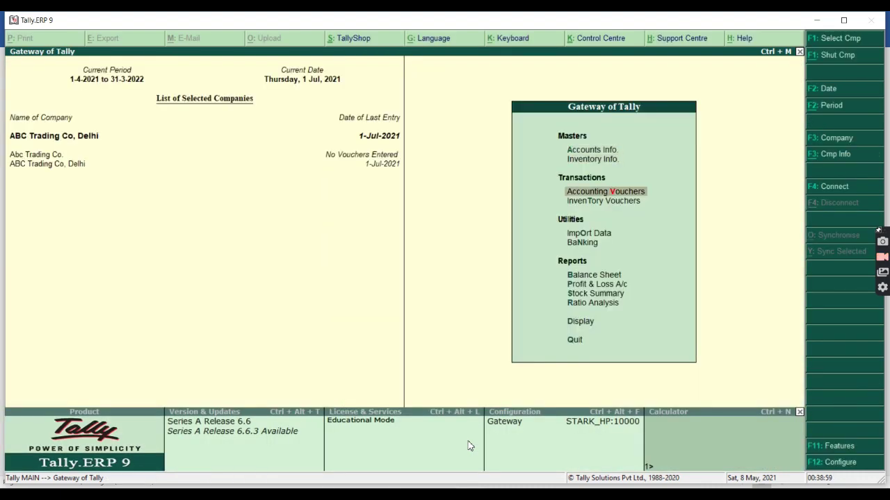
Step: Start a new payment voucher with BANK OF INDIA as the paying account
key(Return)
key(F5)
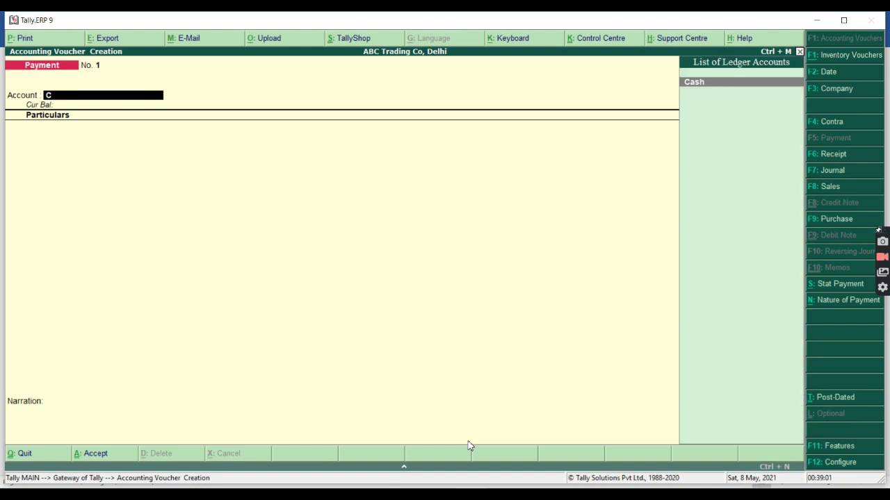
key(Return)
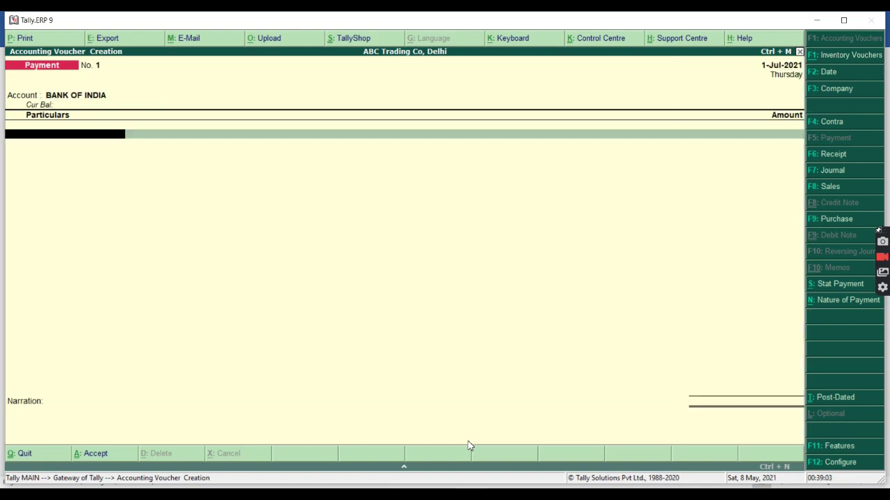
Step: Enter a payment of 2,50,000 to SWADESHI VYAPAR HARYANA in the BANK OF INDIA payment voucher
text(sw)
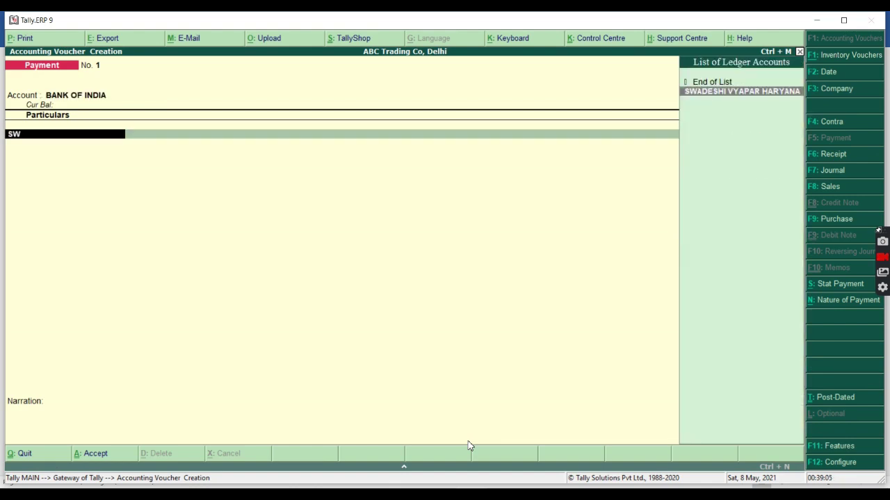
key(Return)
text(250000)
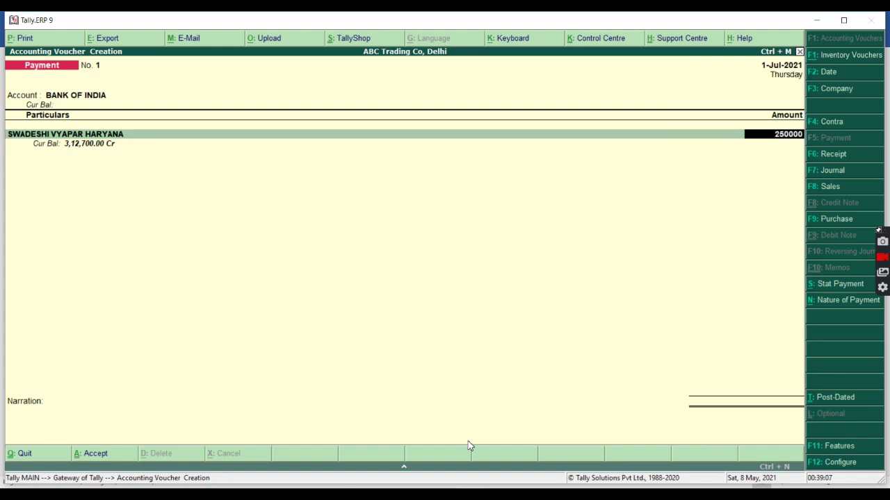
key(Return)
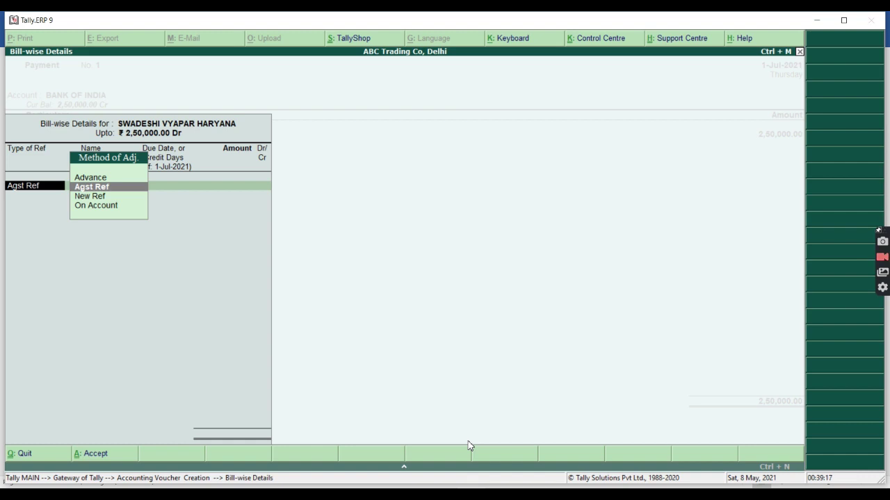
Step: Try the Advance reference type for the payment and switch the bill-wise allocation back to Agst Ref
key(Up)
key(Return)
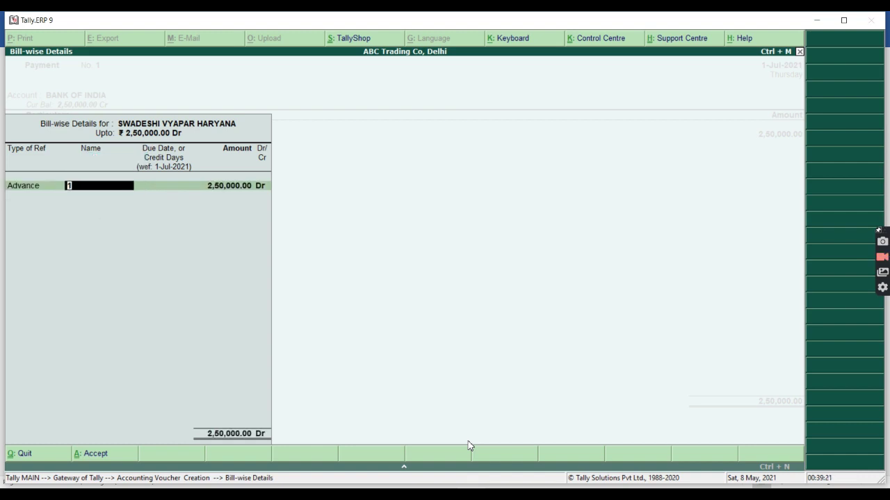
key(BackSpace)
key(Down)
key(Return)
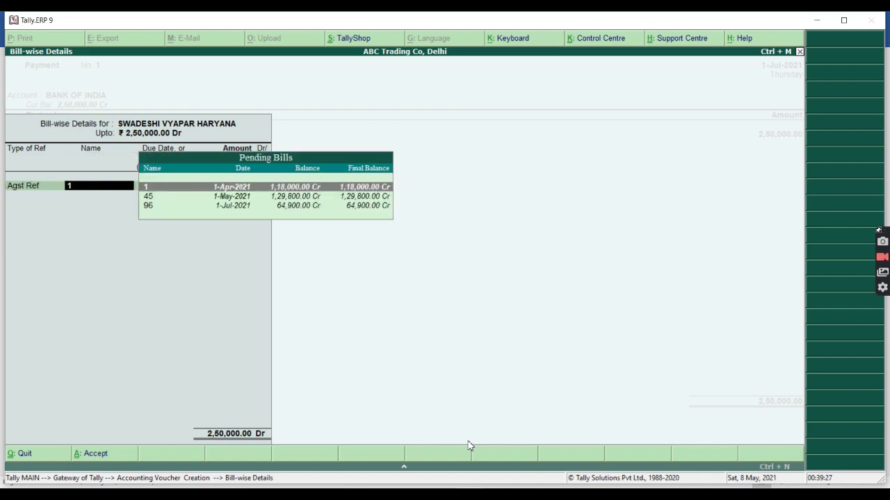
Step: Allocate the full 2,50,000 against pending bill 1 as a debit
key(Return)
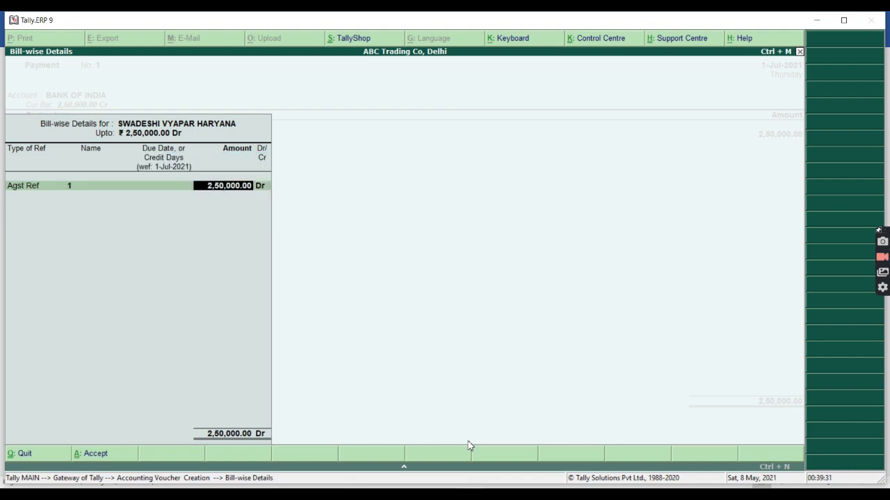
text(18)
key(BackSpace)
key(BackSpace)
text(250000)
key(Return)
key(Return)
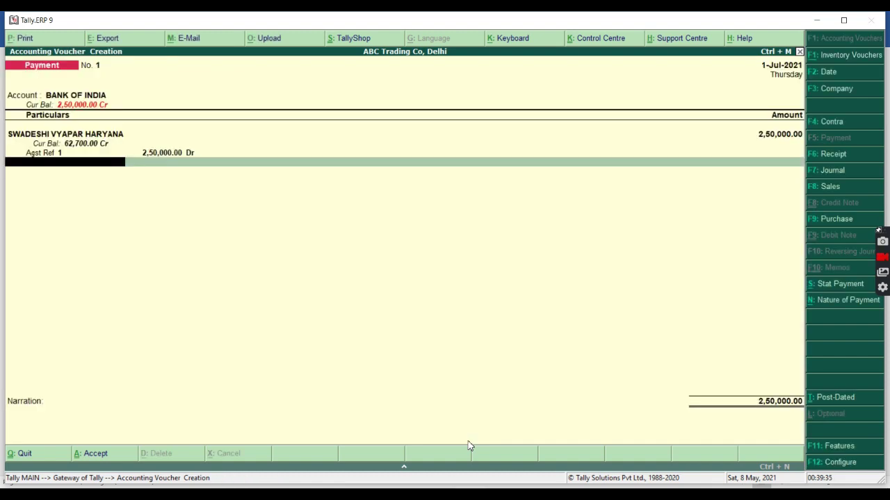
Step: Reduce the amount allocated against bill 1 to 1,18,000 and add another Agst Ref line
key(BackSpace)
key(BackSpace)
key(BackSpace)
key(Return)
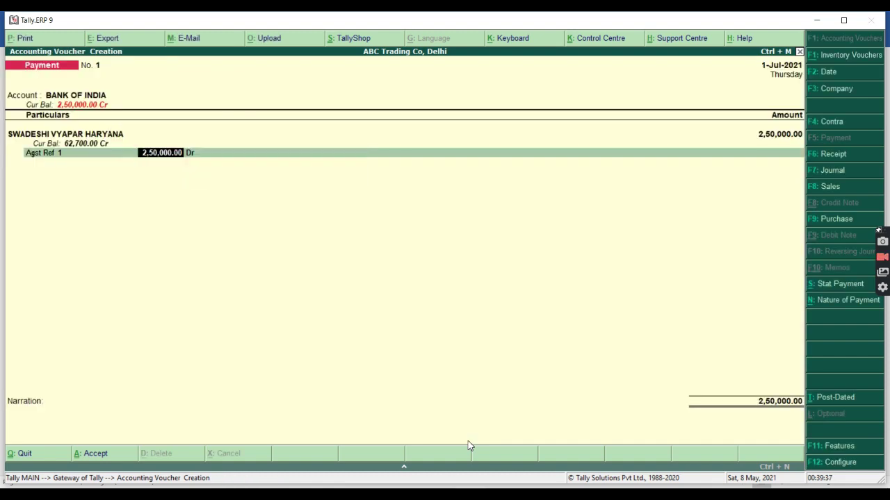
key(BackSpace)
key(BackSpace)
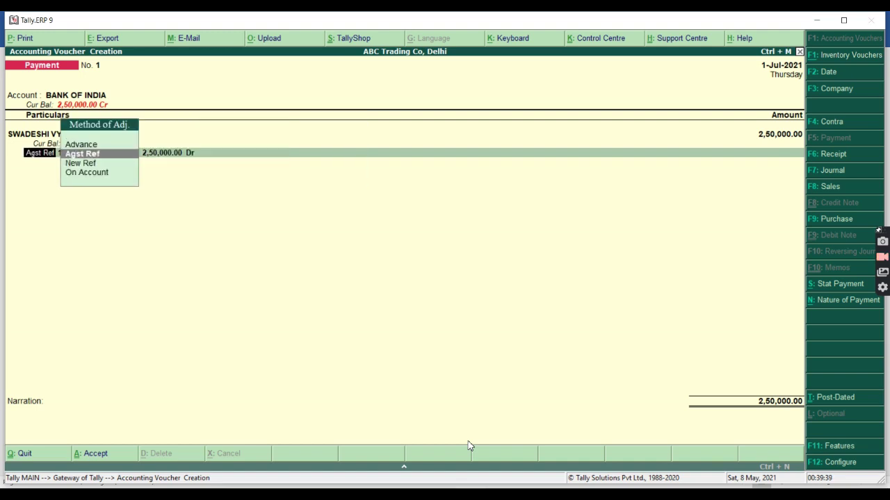
key(BackSpace)
key(Return)
key(Return)
key(Return)
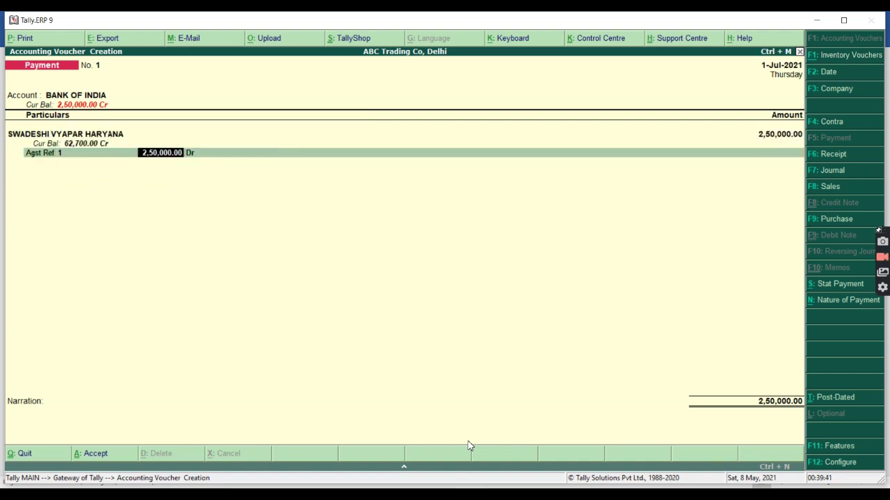
text(1,18,000)
key(Return)
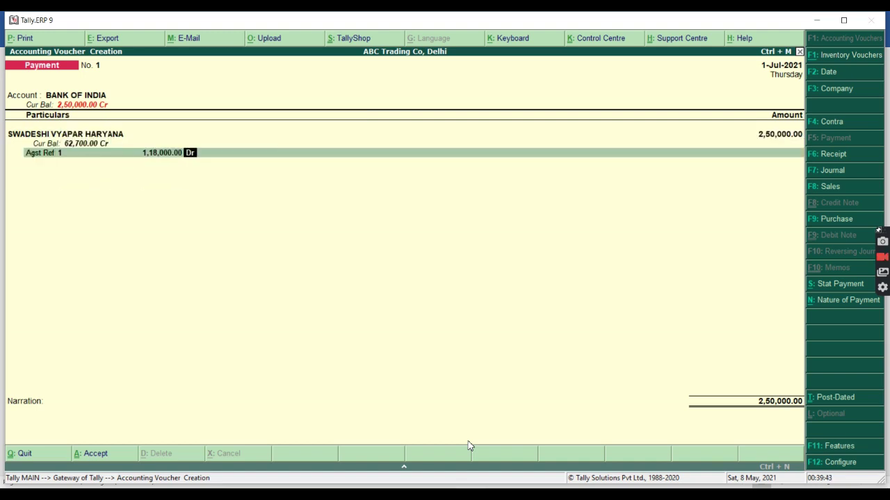
key(Return)
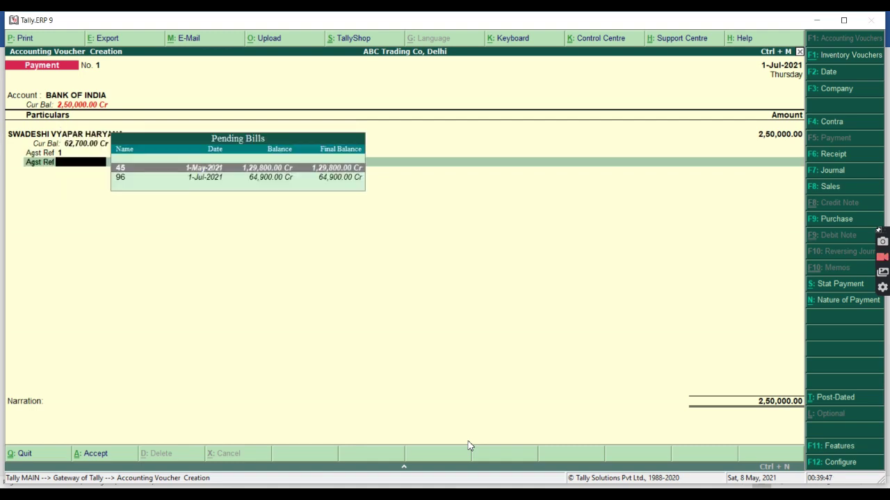
Step: Allocate 1,29,800 against pending bill 45 and the remaining 2,200 against bill 96
key(Return)
key(Return)
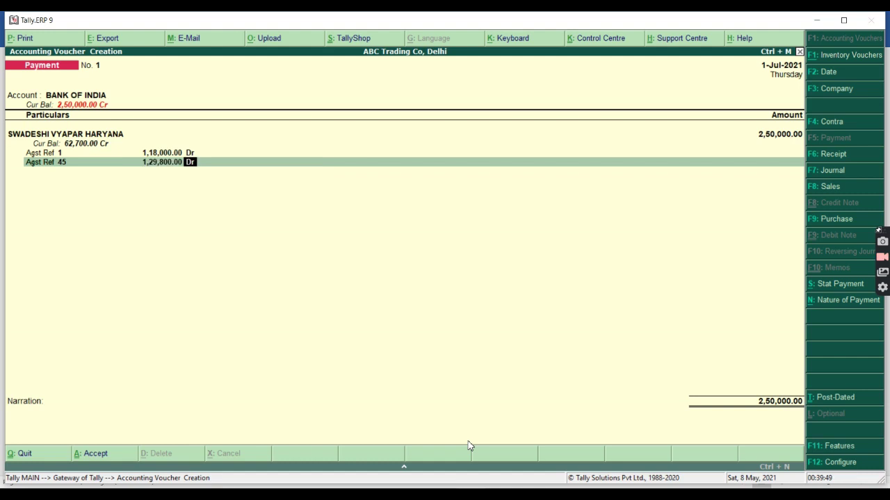
key(Return)
key(Return)
key(Return)
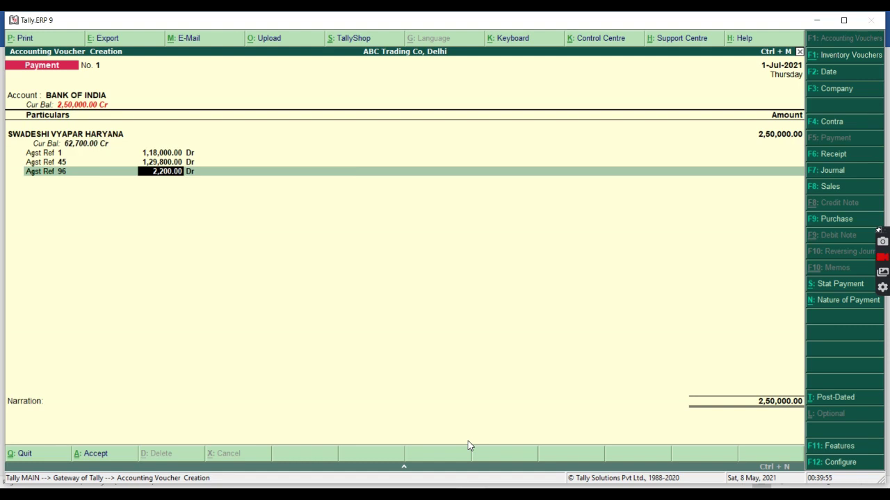
key(Return)
key(Return)
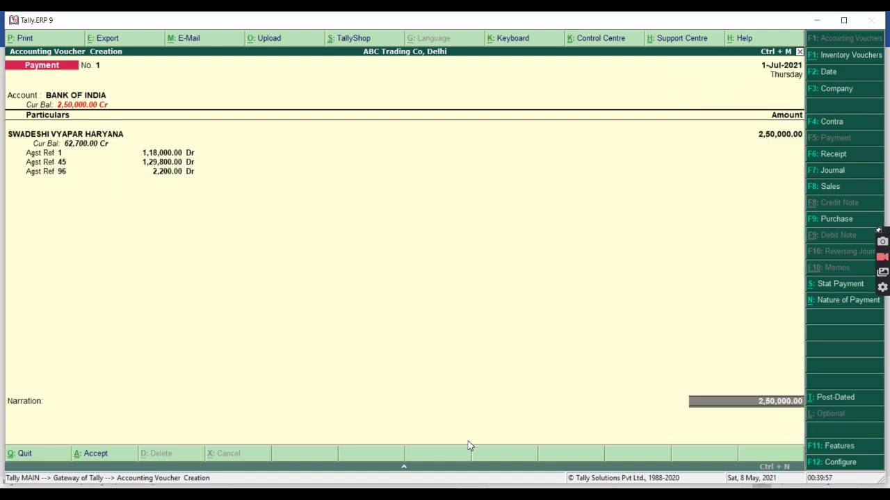
Step: Leave the narration blank and save the payment voucher
key(Return)
key(Return)
key(Return)
key(Return)
key(Return)
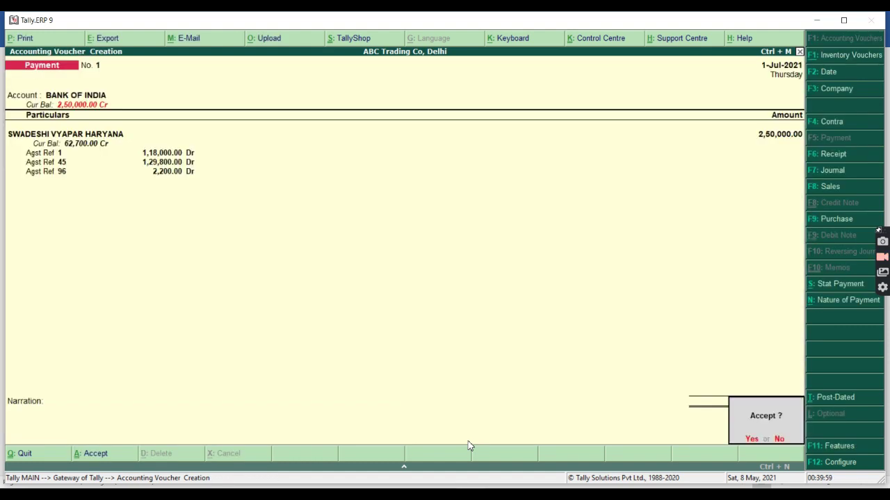
key(y)
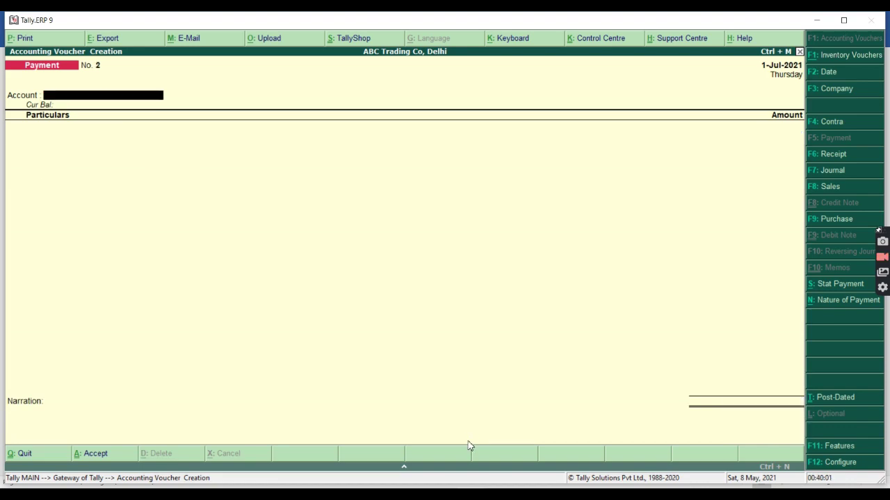
Step: Display the SWADESHI VYAPAR HARYANA ledger vouchers for the period 1-Apr-2021 to 1-Jul-2021
key(Escape)
key(d)
text(al)
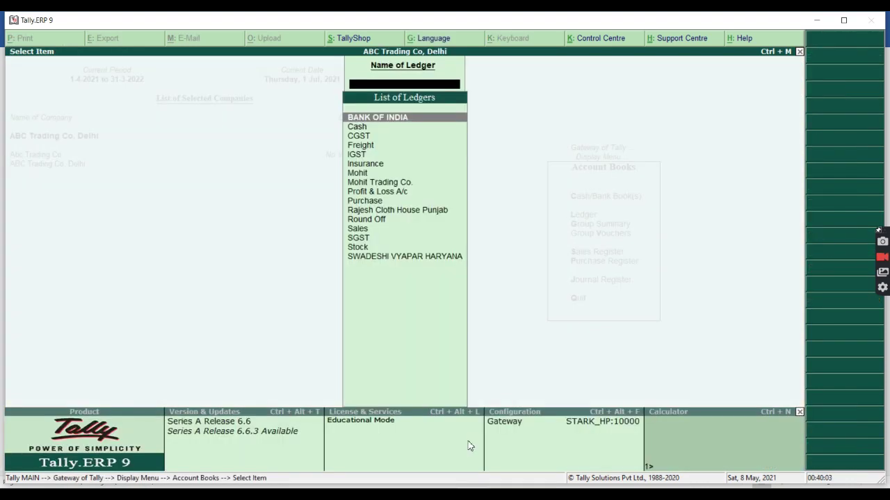
text(sw)
key(Return)
key(alt+F2)
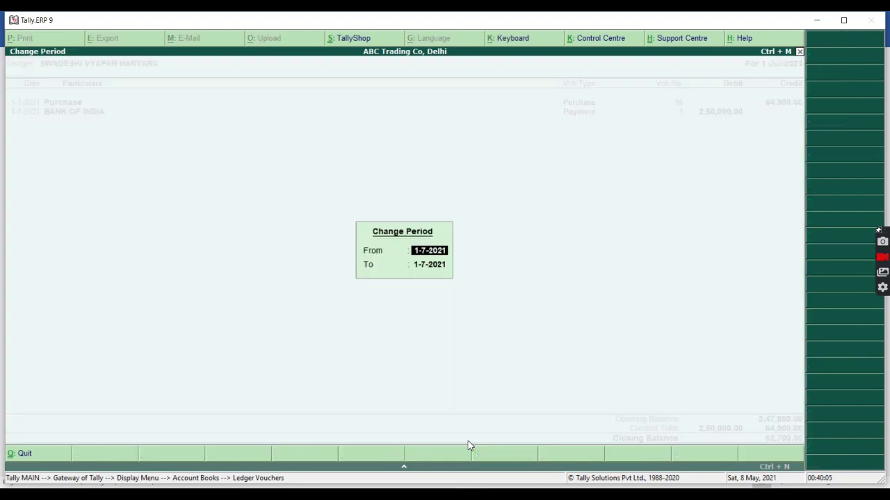
key(BackSpace)
key(Return)
key(BackSpace)
key(Return)
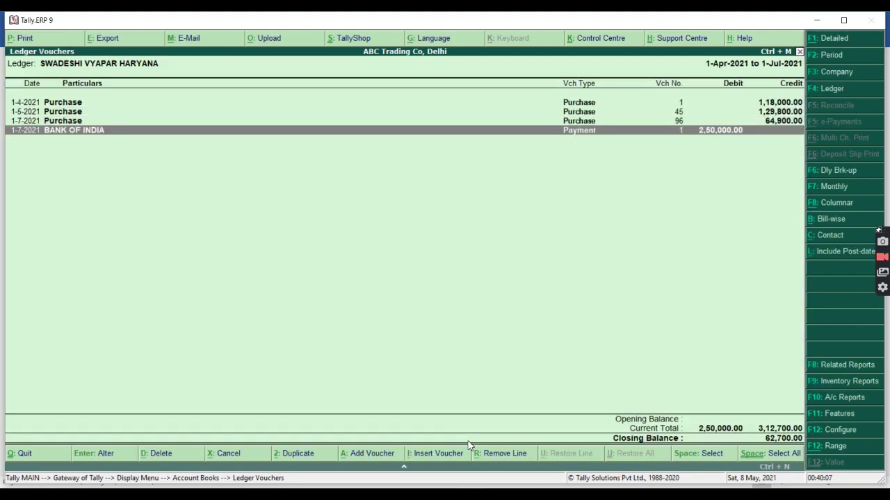
Step: Open the BANK OF INDIA payment voucher to review its bill allocations and return to the purchase entry for bill 96
key(Return)
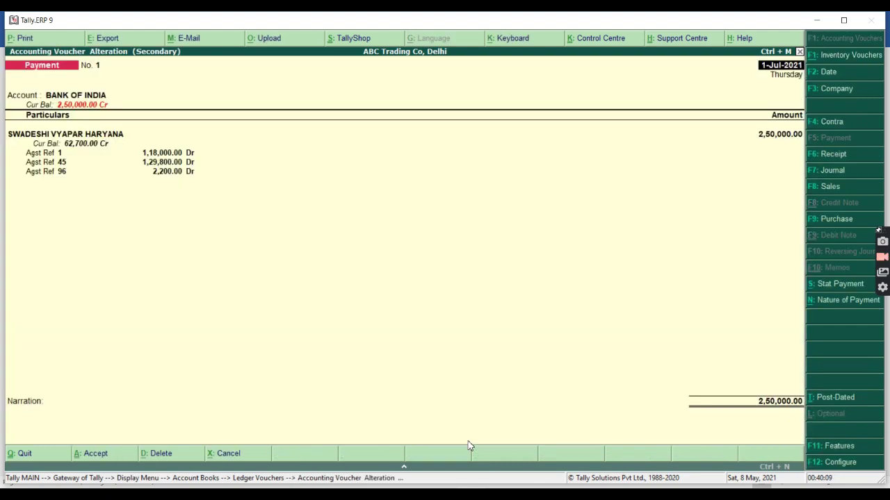
key(Escape)
key(Up)
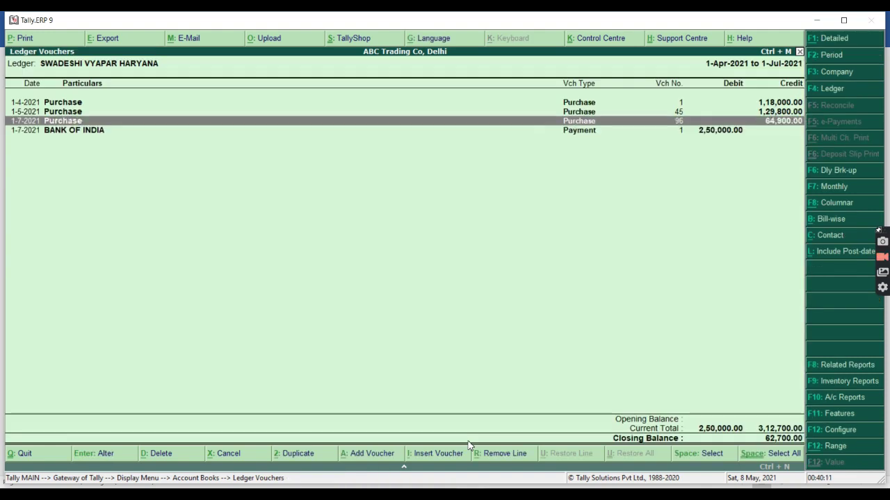
Step: Calculate 64900-2200 in the built-in calculator to check the pending amount of bill 96, and leave the ledger report
key(ctrl+n)
text(64900)
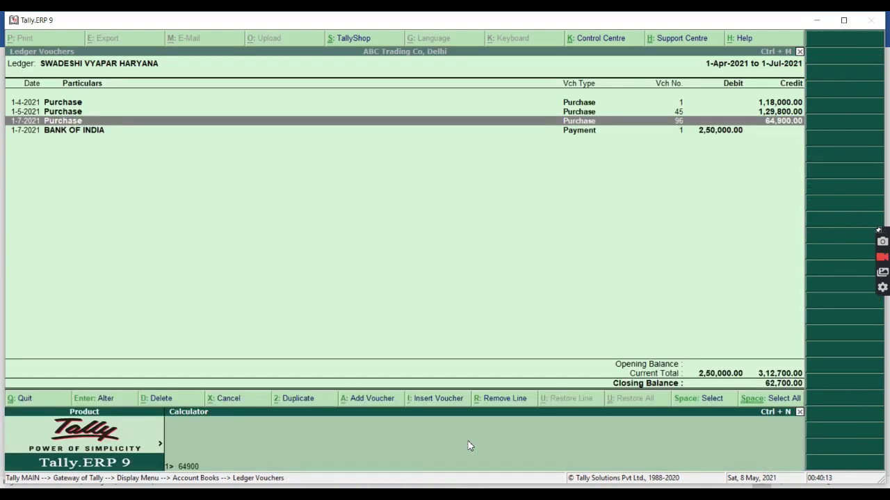
text(-2200)
key(Return)
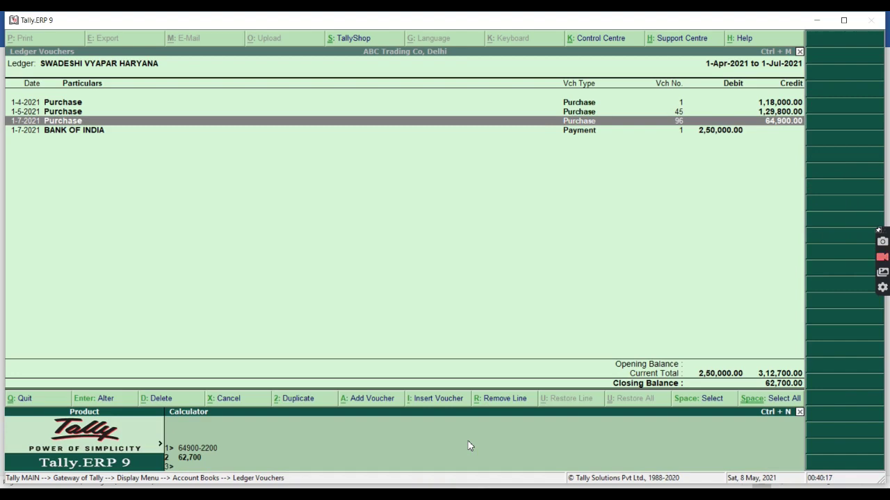
key(ctrl+m)
key(Escape)
key(Escape)
key(Escape)
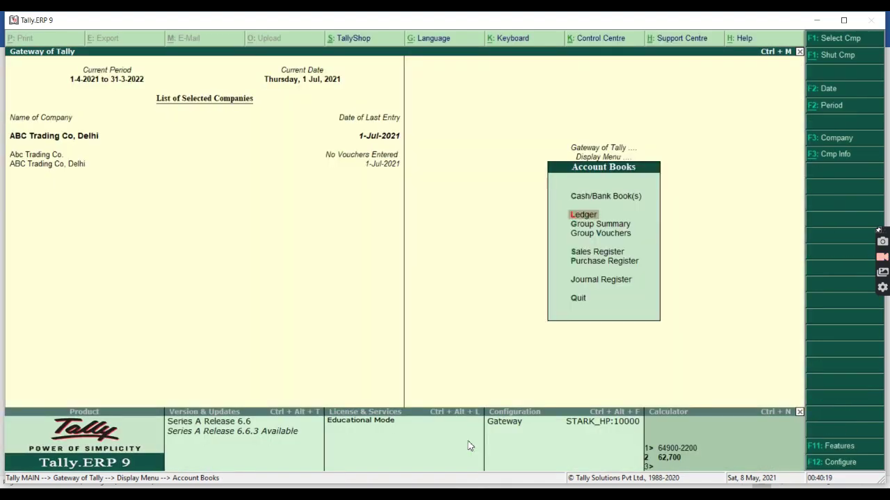
Step: Delete the 2,50,000 BANK OF INDIA payment voucher from the SWADESHI VYAPAR HARYANA ledger and return to the Gateway of Tally
key(Escape)
key(d)
key(a)
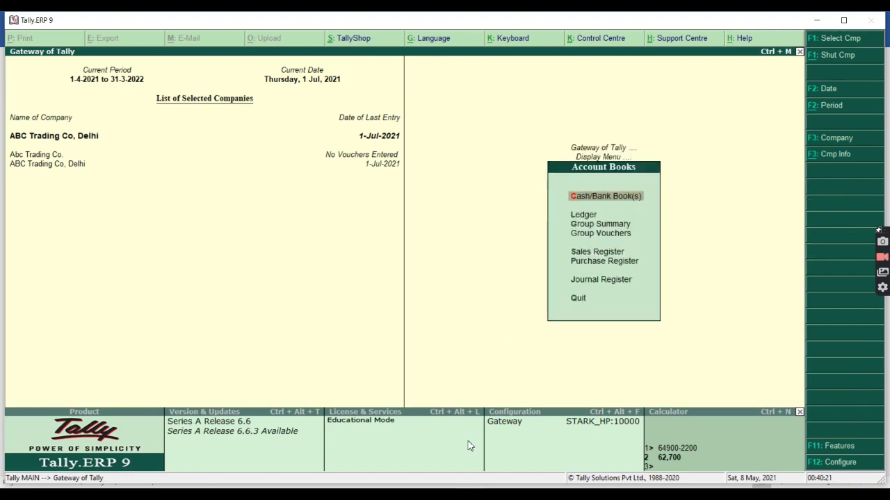
key(l)
key(Return)
key(Down)
key(Return)
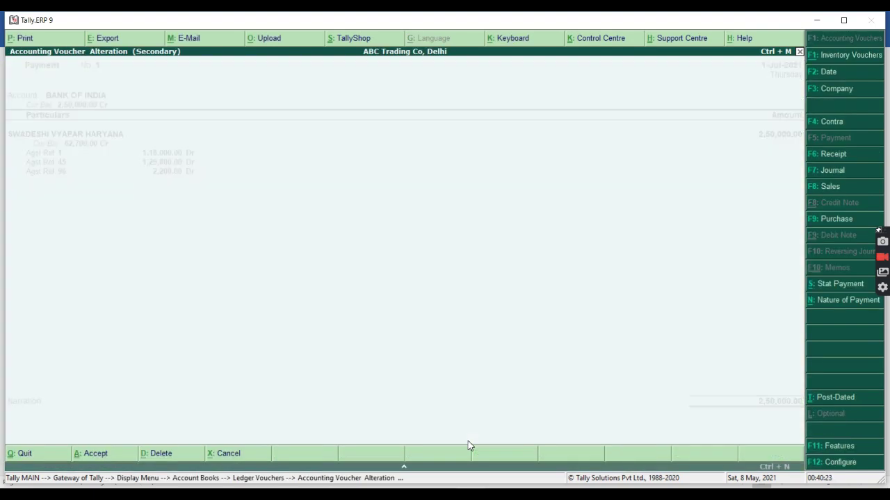
key(alt+d)
key(y)
key(Escape)
key(Escape)
key(Escape)
key(Escape)
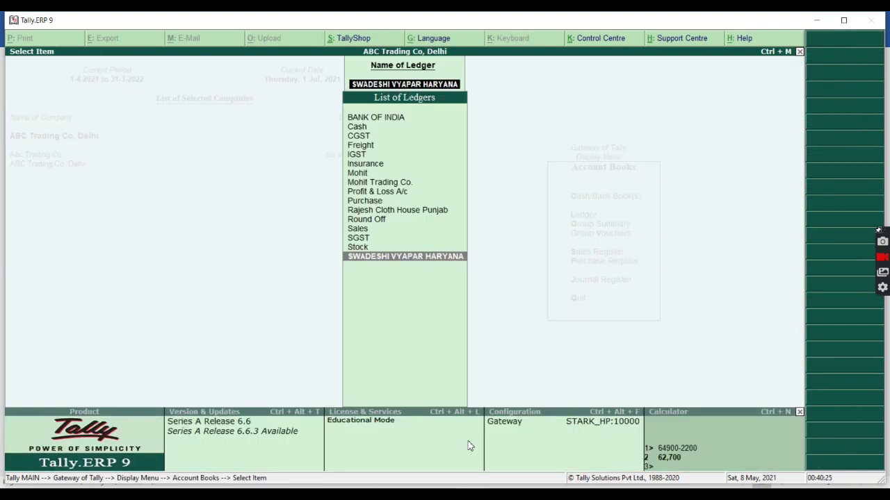
Step: Create a new payment voucher from BANK OF INDIA to SWADESHI VYAPAR HARYANA for 2,60,000
key(Down)
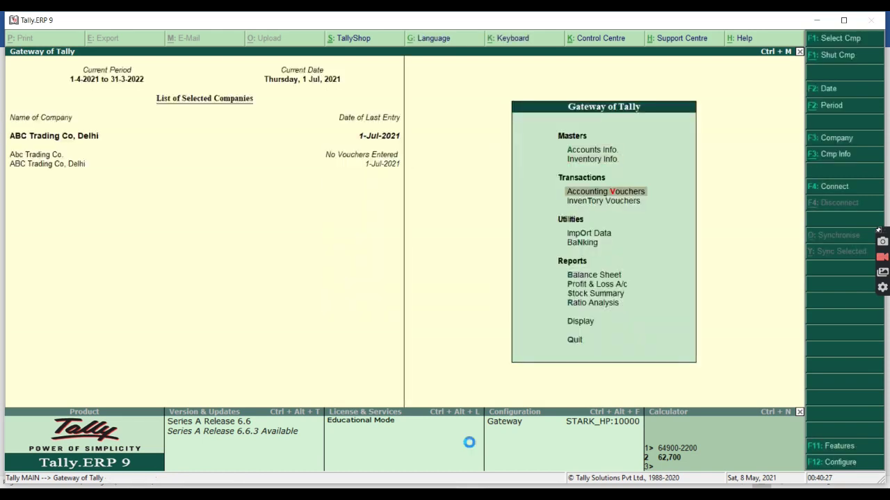
key(Return)
key(F6)
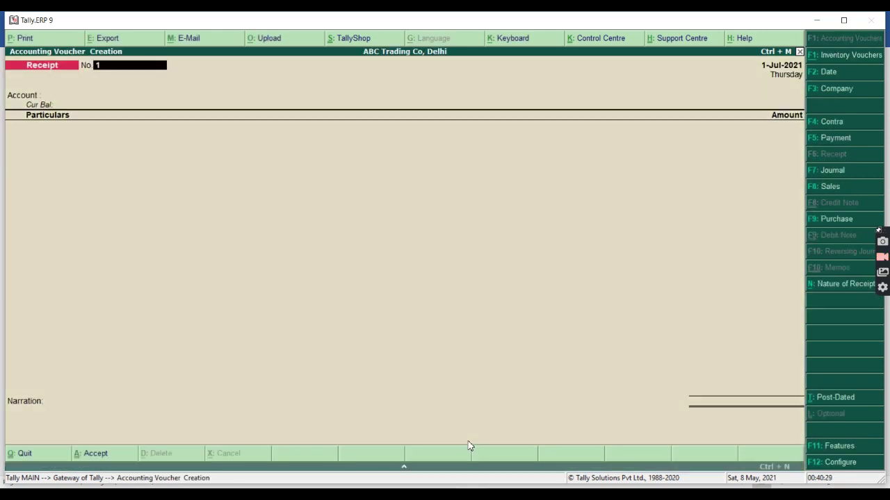
key(F5)
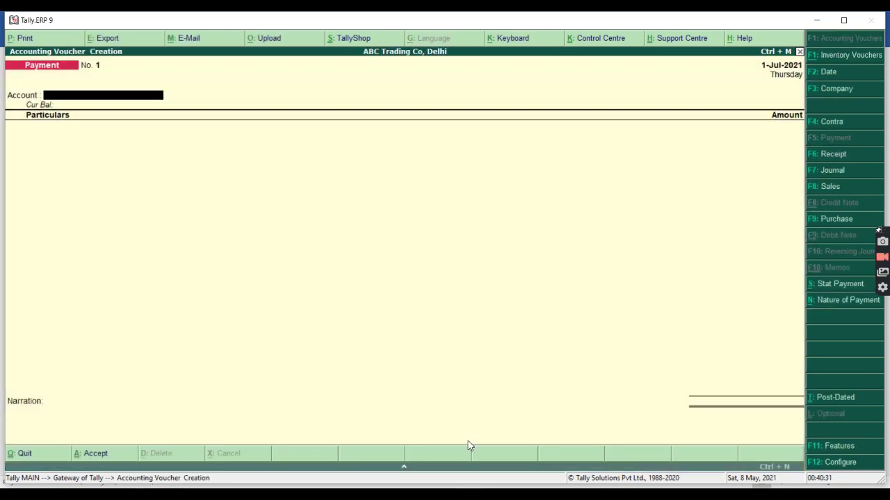
text(S)
key(BackSpace)
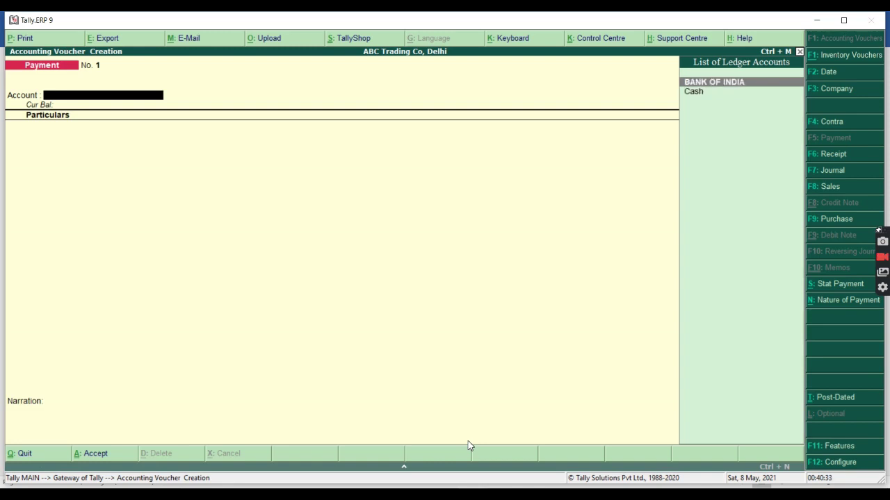
key(Return)
text(SW)
key(Return)
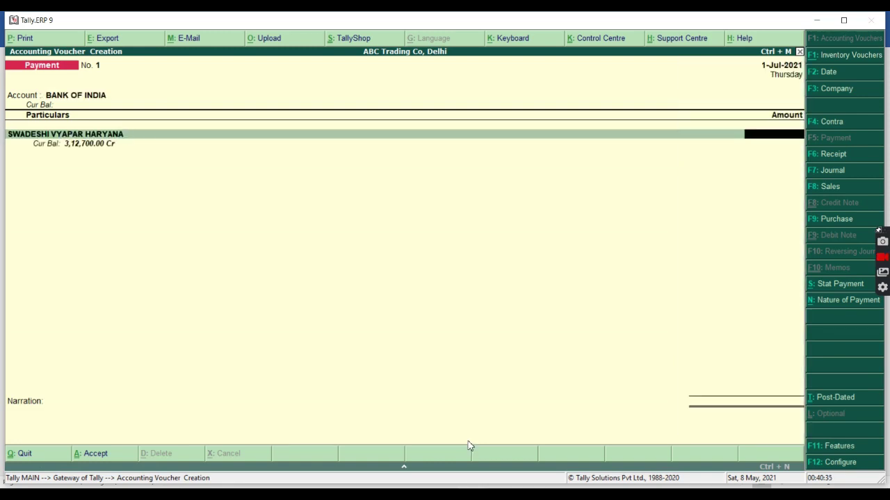
text(2,60,000)
key(Return)
Step: Allocate 1,18,000 of the payment against pending bill 1 using Agst Ref, and add another Agst Ref line
key(Return)
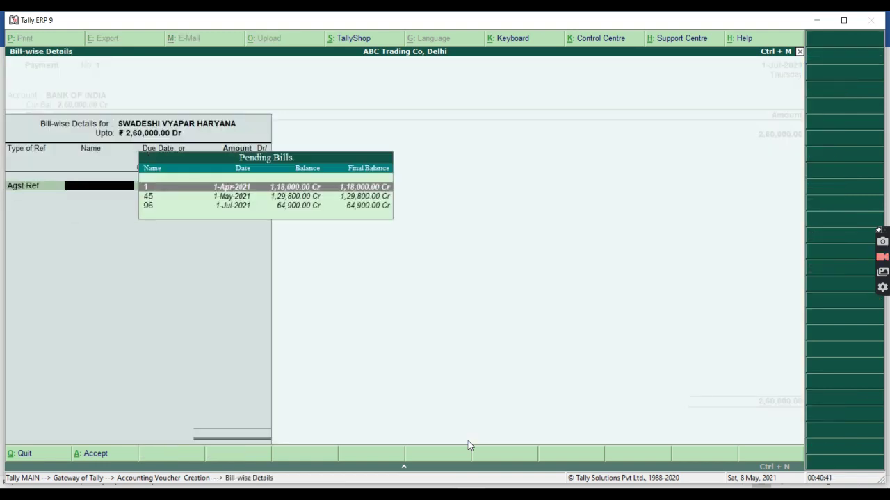
key(Return)
key(Return)
key(Return)
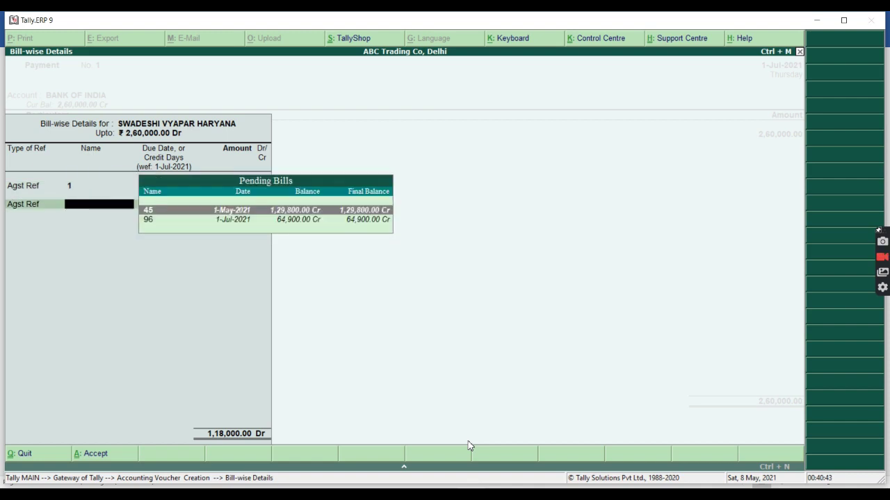
Step: Allocate the rest of the payment using Agst Ref: 1,29,800 against bill 45 and 12,200 against bill 96
key(Return)
key(Return)
key(Return)
key(Return)
key(Return)
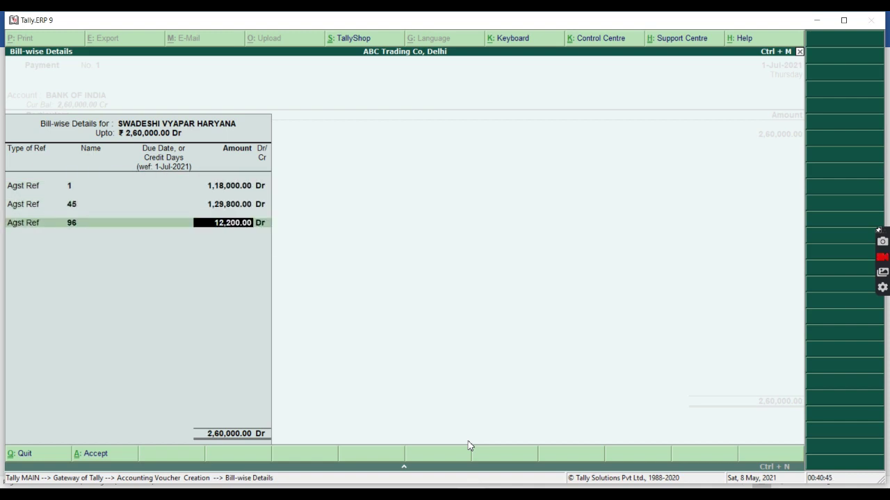
key(Return)
key(Return)
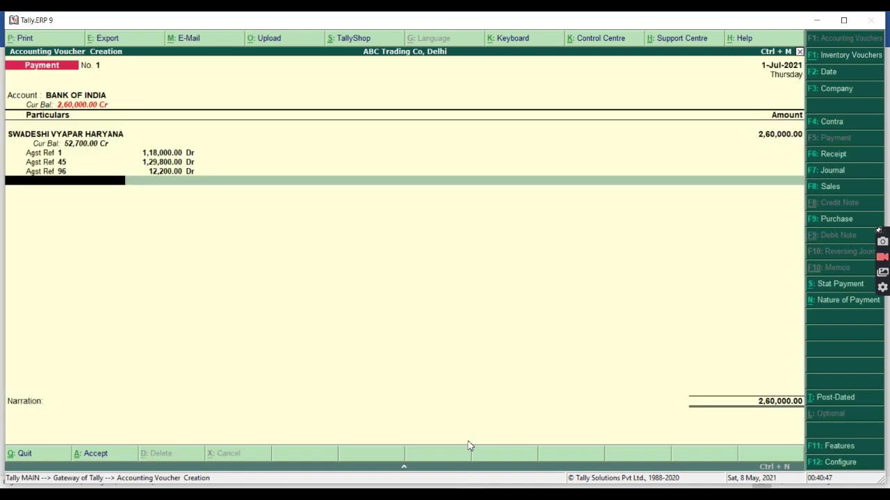
Step: Accept the Cheque bank allocation of 2,60,000 for BANK OF INDIA and save the payment voucher
key(Return)
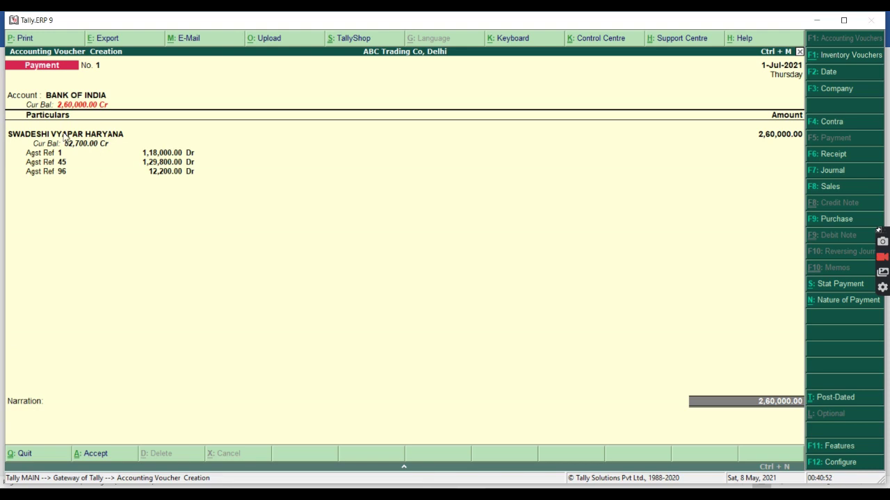
key(Return)
key(Return)
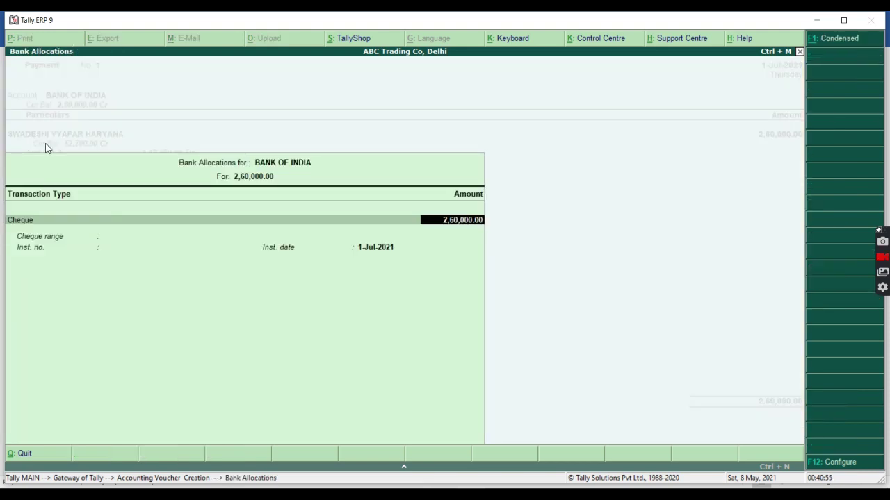
key(Return)
key(Return)
key(Return)
key(Return)
key(Return)
key(Return)
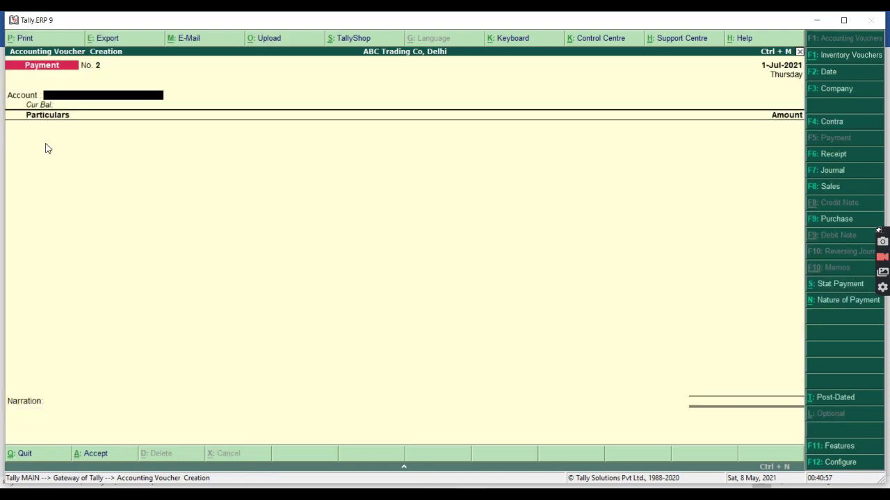
Step: Enter a second payment dated 1-Sep-2021 from BANK OF INDIA to SWADESHI VYAPAR HARYANA for 52,700
key(F2)
text(1-9)
key(Return)
key(Return)
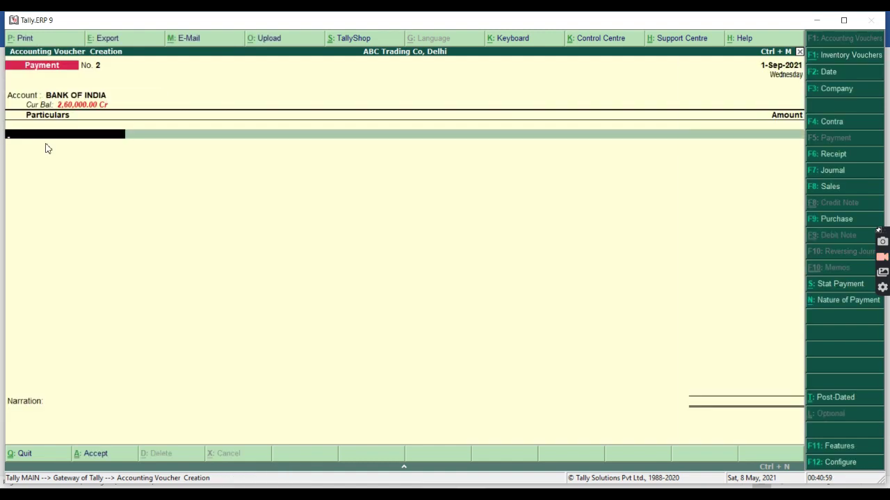
text(sw)
key(Return)
text(52700)
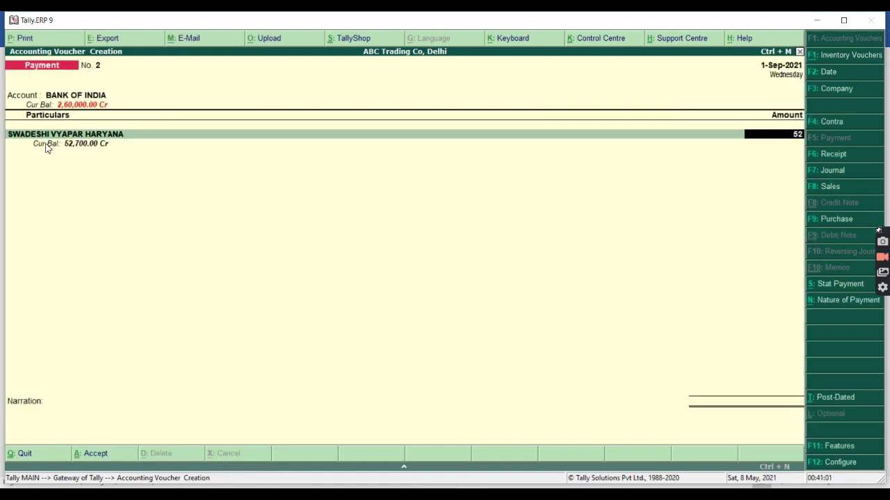
key(Return)
Step: Try adjusting the 52,700 as On Account in place of an Agst Ref to bill 96
key(Return)
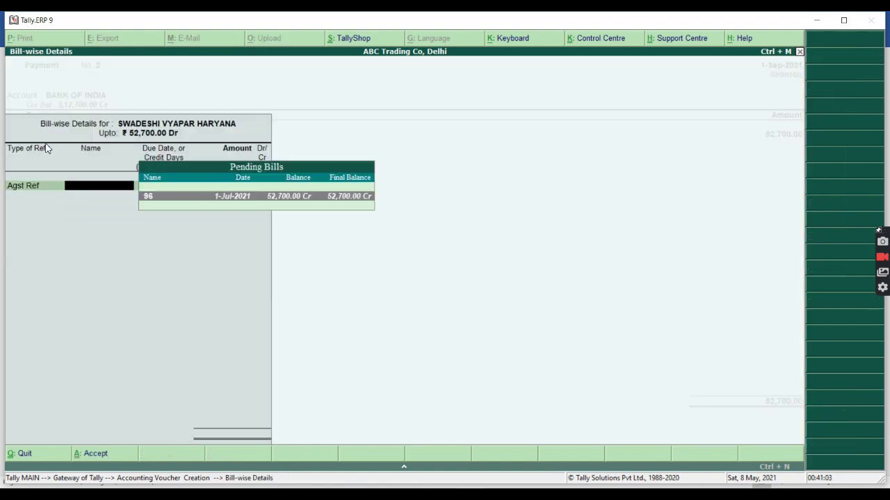
key(Return)
key(BackSpace)
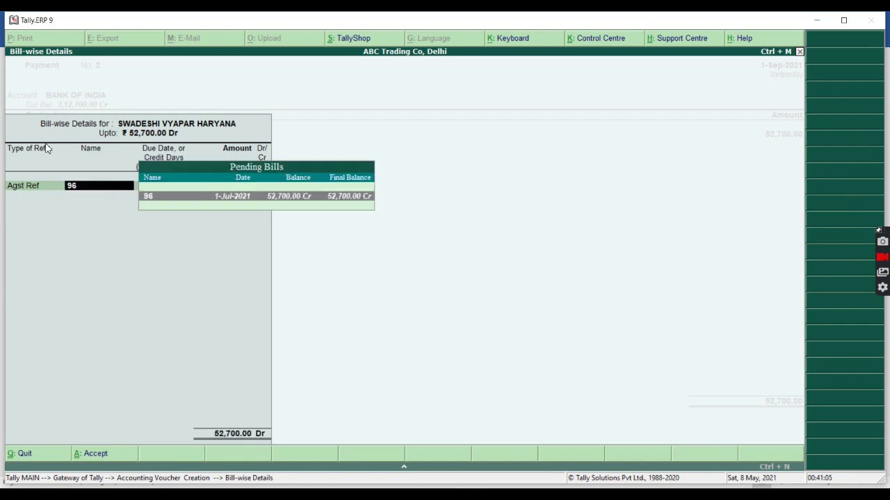
key(BackSpace)
key(Down)
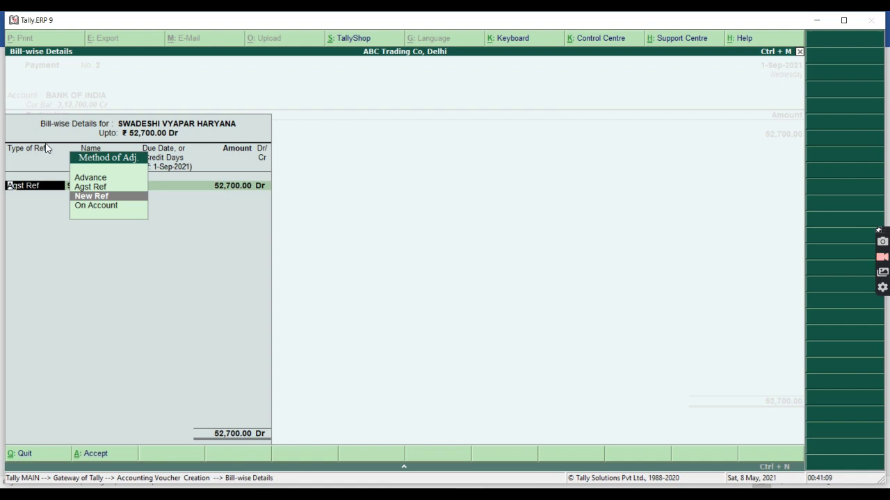
key(Down)
key(Return)
key(Return)
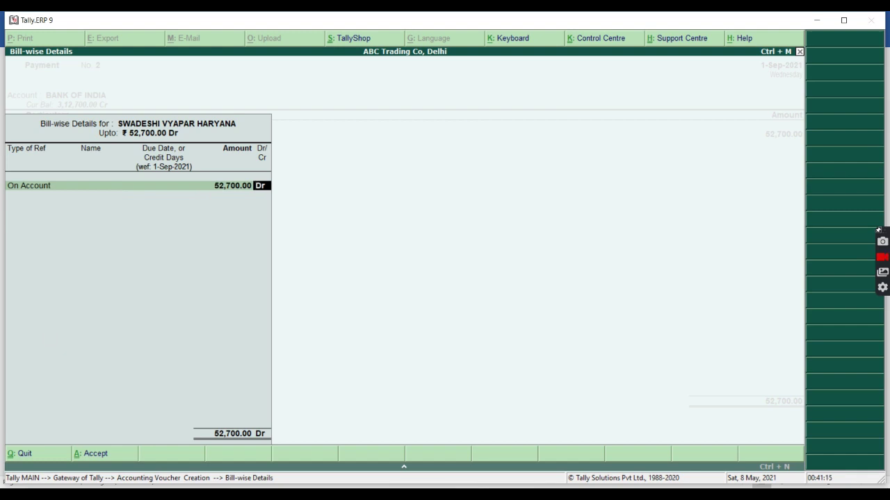
Step: Change the adjustment method to Agst Ref and allocate the full 52,700 against bill 96
key(BackSpace)
key(BackSpace)
key(Up)
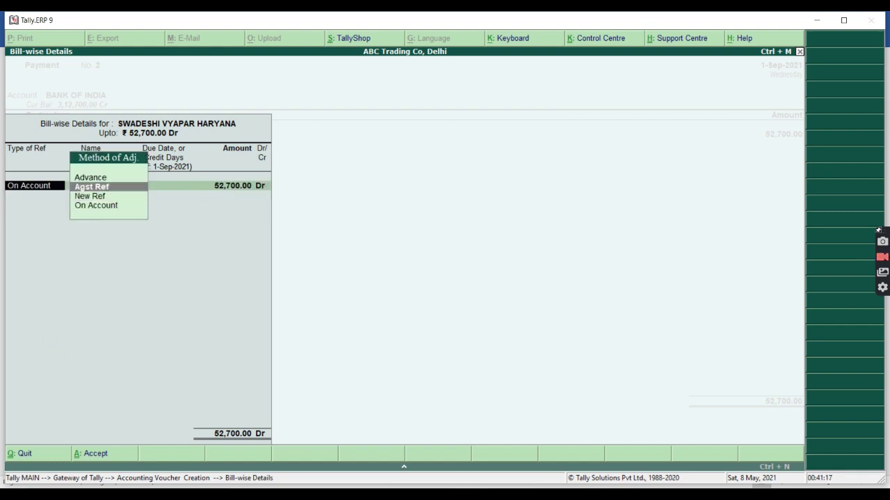
key(Up)
key(Return)
key(Return)
key(Return)
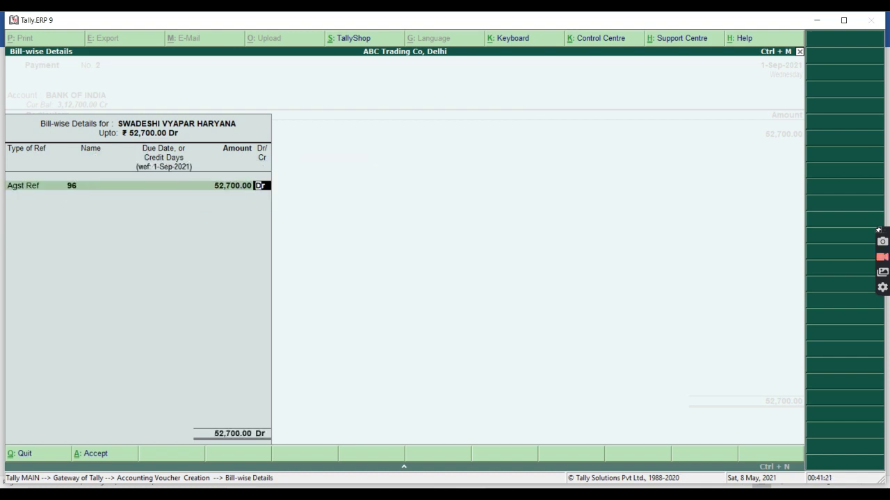
key(Return)
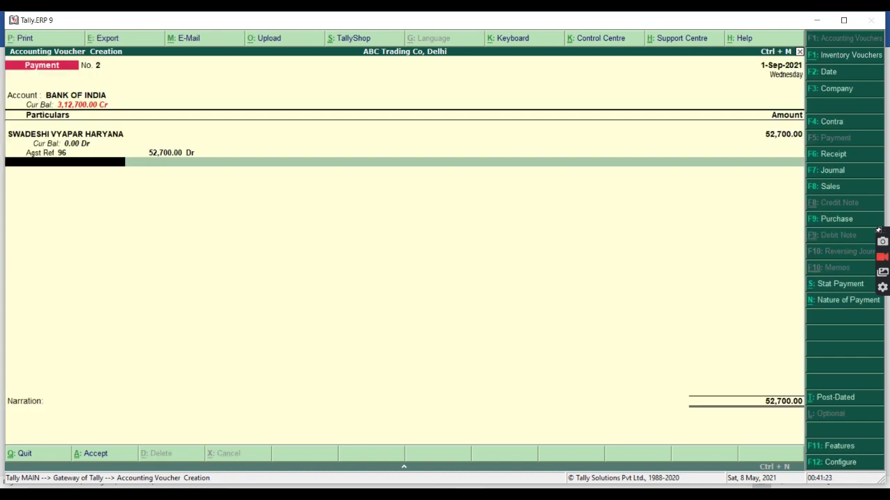
Step: Accept the Cheque bank allocation of 52,700, save the payment voucher, and leave voucher entry
key(Return)
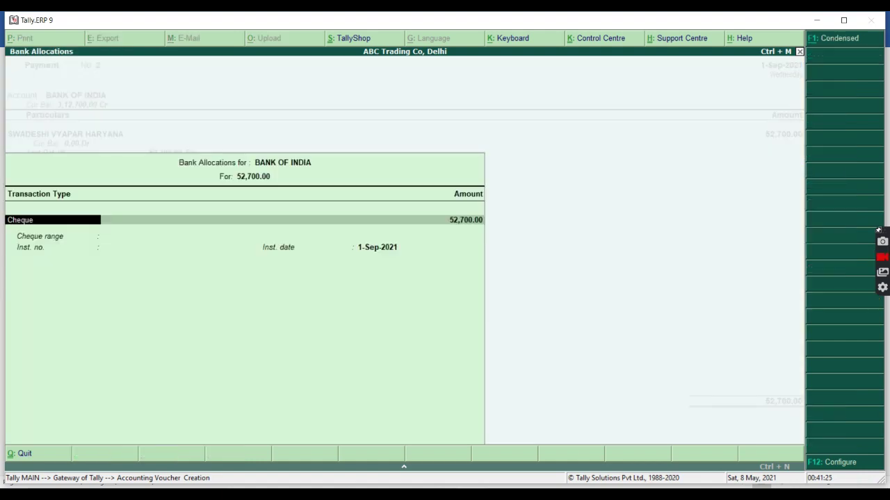
key(Return)
key(Return)
key(Return)
key(Return)
key(Return)
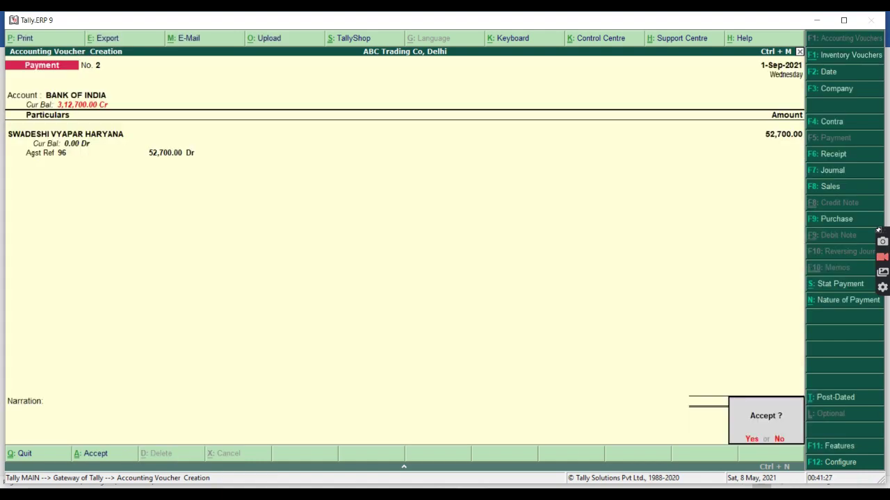
key(Return)
key(Escape)
key(Up)
key(Up)
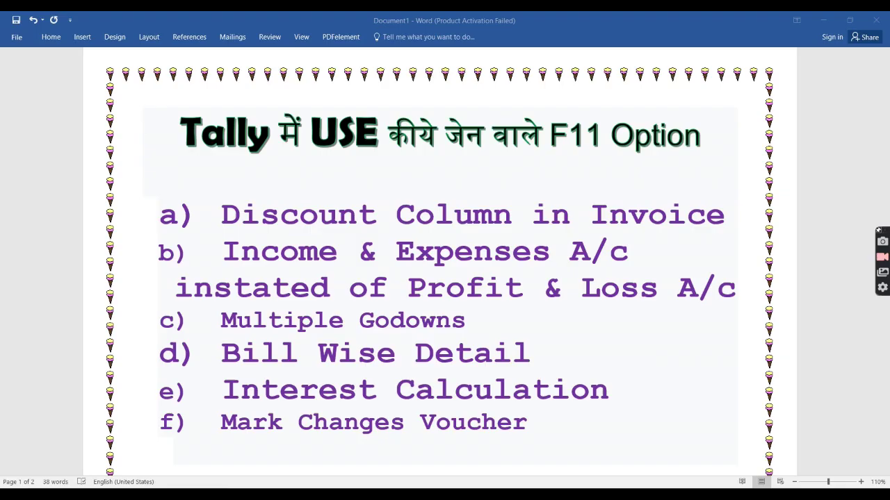
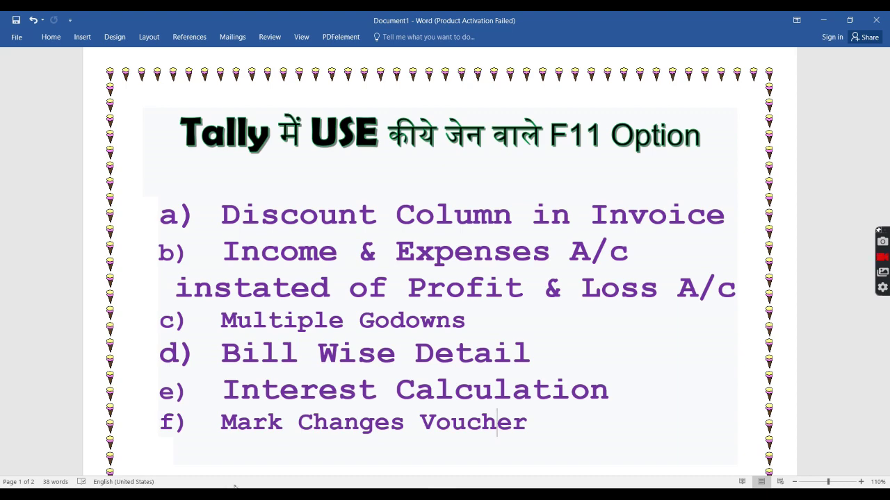
Step: Switch back to Tally.ERP 9 and start a new sales voucher with the Sales GST voucher class
key(alt+Tab)
key(Escape)
key(Escape)
key(Down)
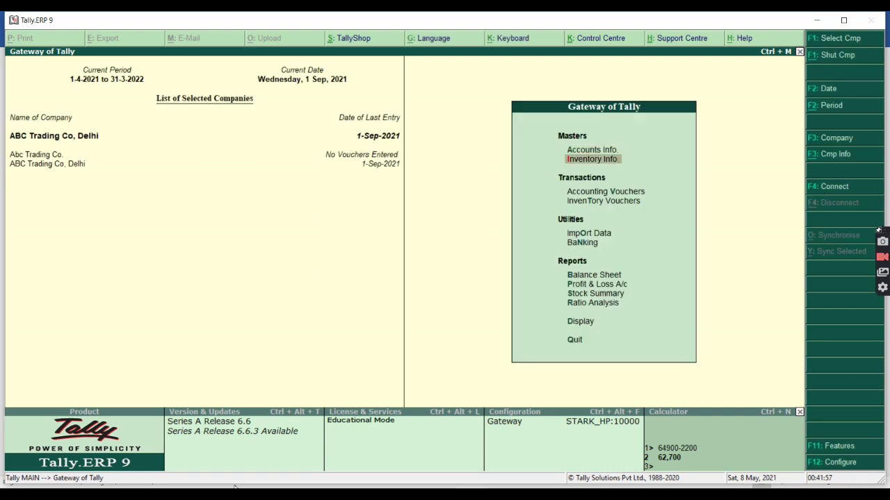
key(Down)
key(Return)
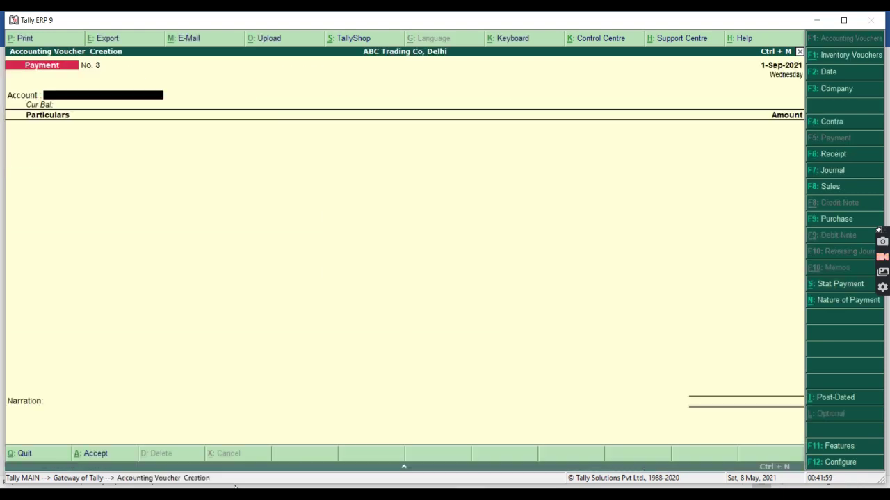
key(F8)
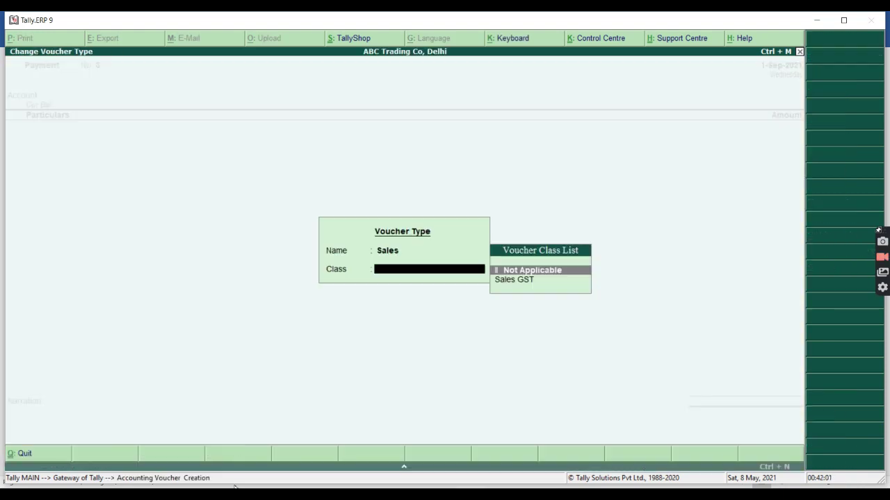
key(Down)
key(Return)
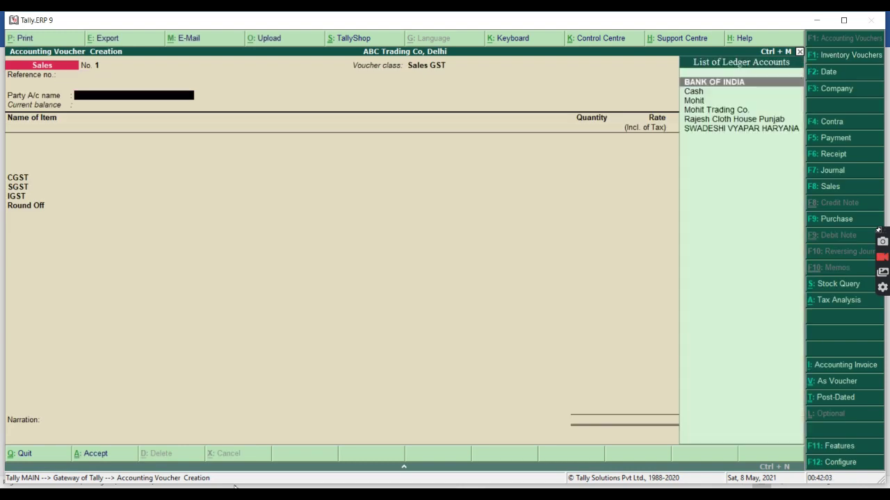
Step: Create a party ledger with the customer's name under Sundry Debtors, with Maintain balances bill-by-bill set to No
key(alt+c)
text(RAHUL KU)
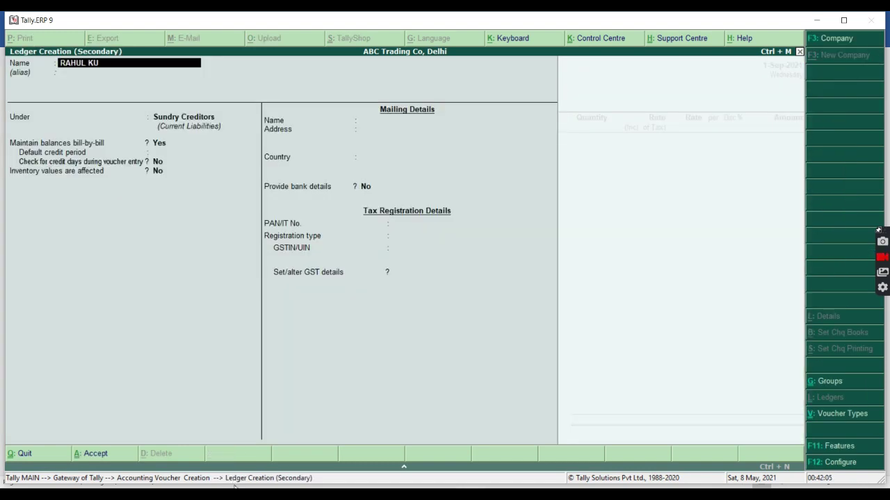
text(MAR MUMBAI)
key(Return)
key(Return)
text(DEB)
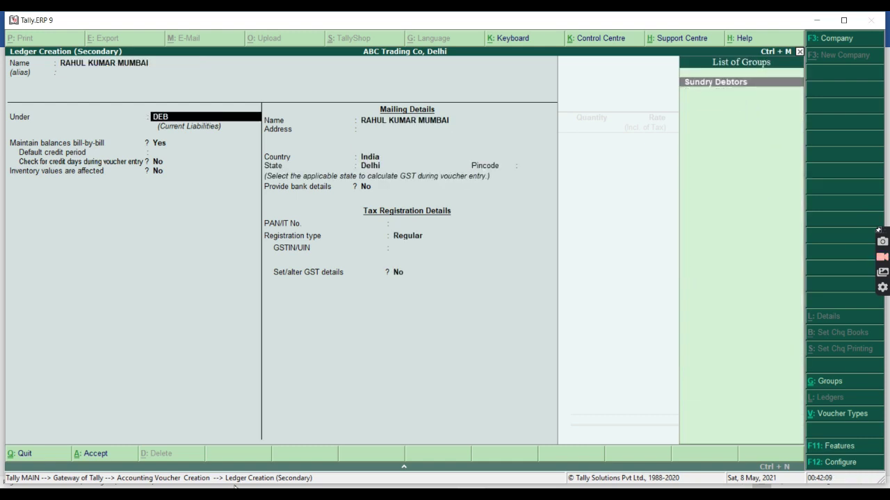
key(Return)
text(N)
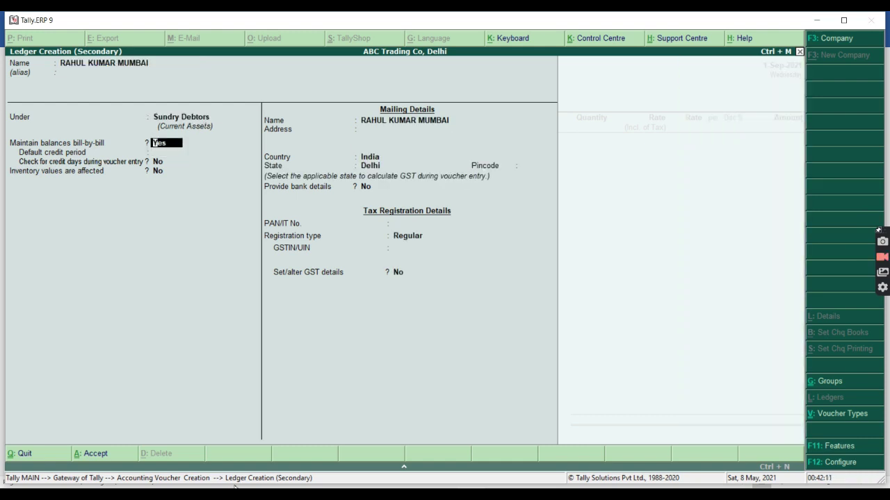
key(Return)
Step: Set the customer ledger's state to Maharashtra and save the ledger as the sales voucher's party
key(Return)
key(Return)
key(Return)
key(Return)
key(Return)
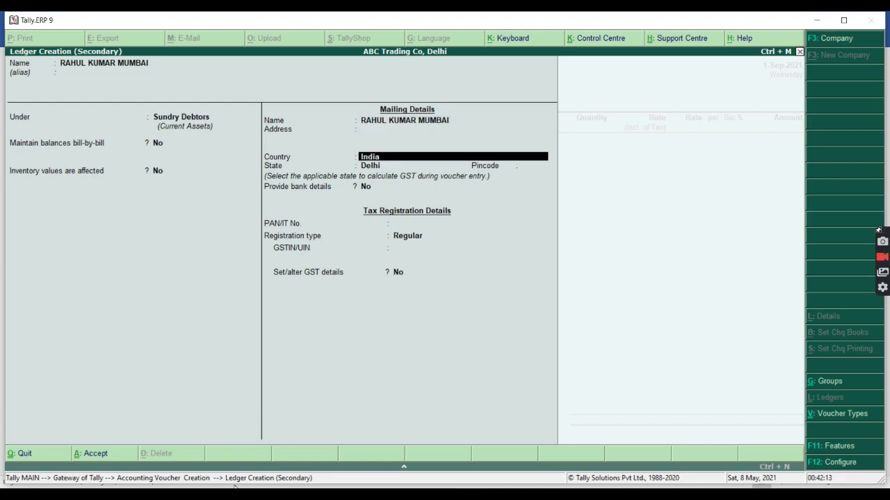
key(BackSpace)
text(MAH)
key(Return)
key(Return)
key(Return)
key(Return)
key(Return)
key(Return)
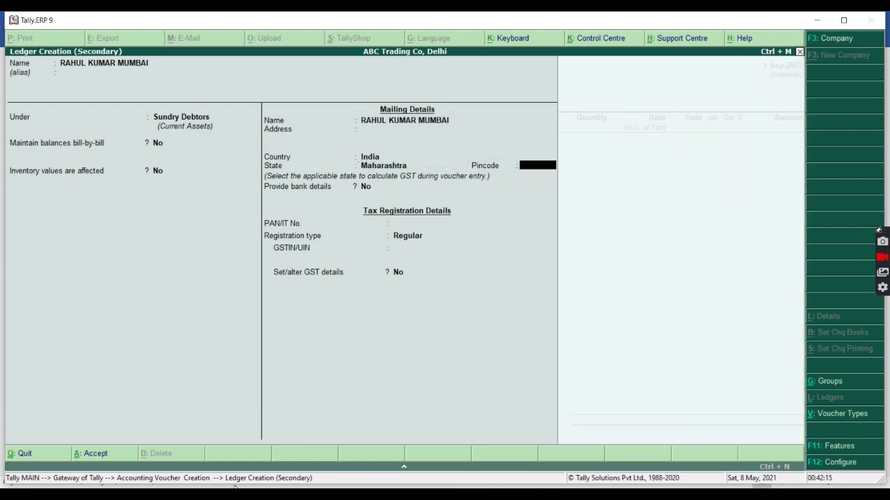
key(Return)
key(Return)
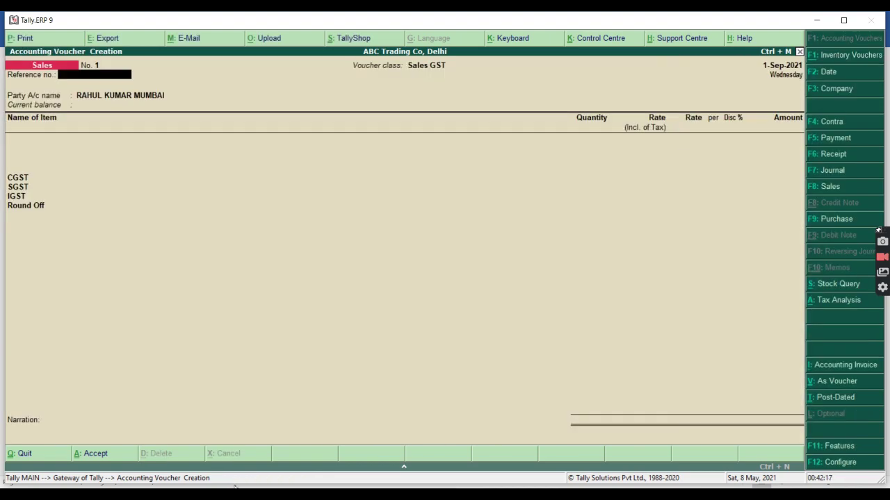
Step: Alter the customer's ledger from the sales voucher, setting its registration type to Unregistered, and save it
key(ctrl+Return)
key(Return)
key(Return)
key(Return)
key(Return)
key(Return)
key(Return)
key(Return)
key(Return)
key(Return)
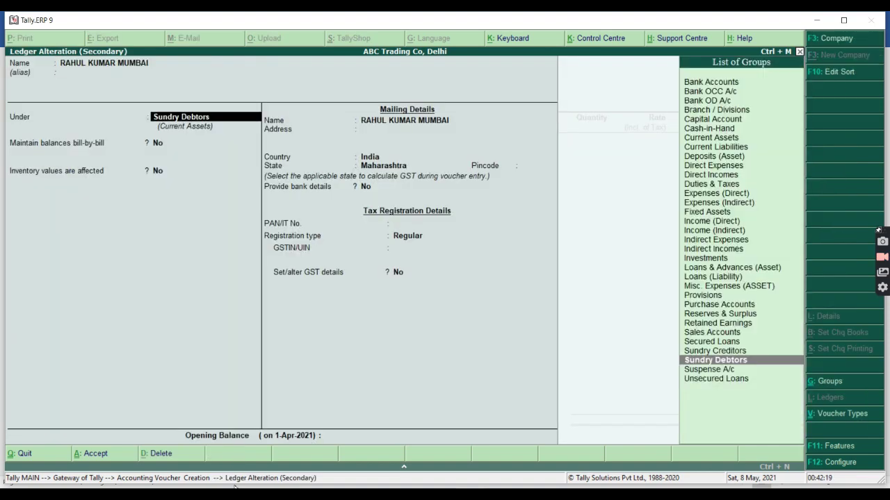
key(Return)
key(Return)
key(Down)
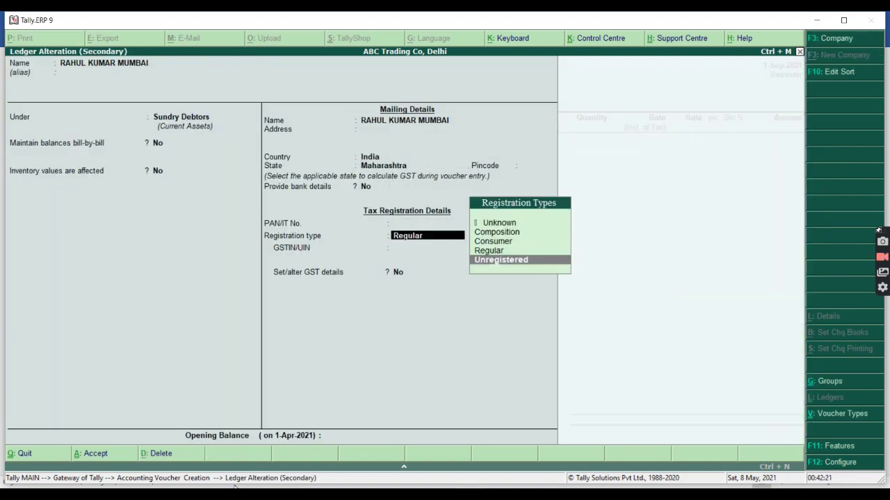
key(Return)
key(Return)
key(Return)
Step: Accept the sales voucher's party details with Maharashtra as the place of supply
key(Return)
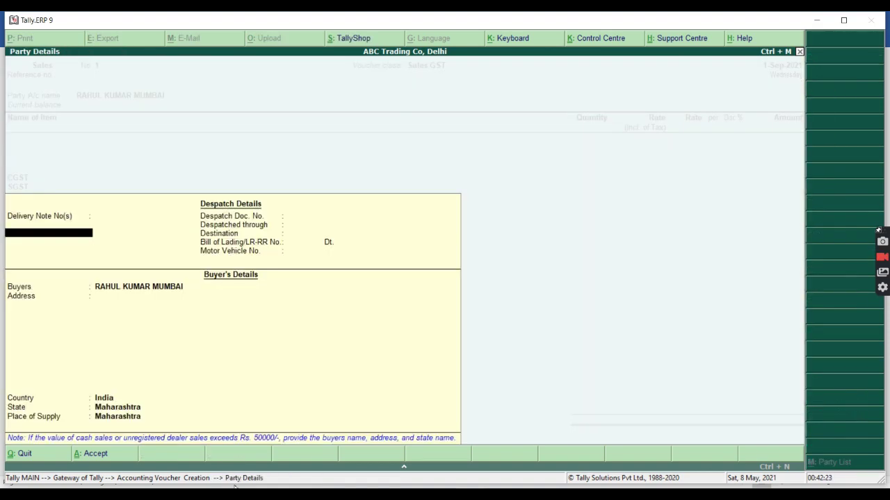
key(Return)
key(Return)
key(Return)
key(ctrl+a)
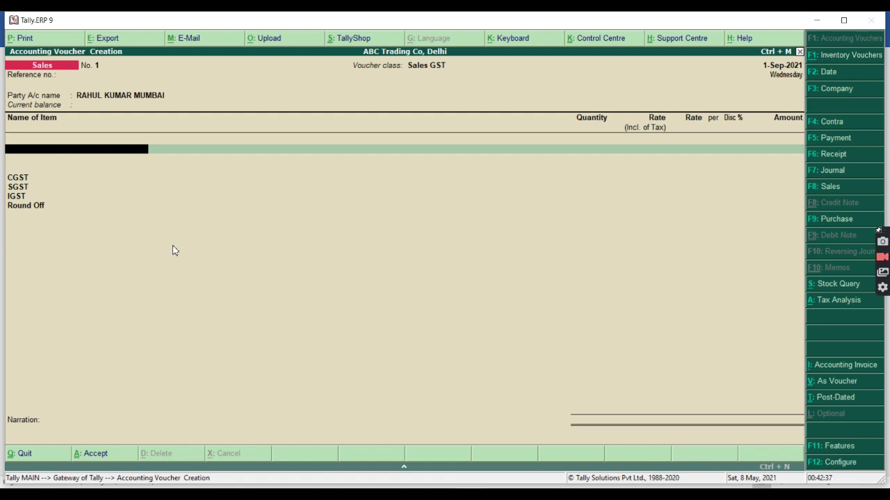
Step: Add the Table item to the sales voucher, allocating 160 pcs from Main Location at a tax-inclusive rate of 1,200
key(Return)
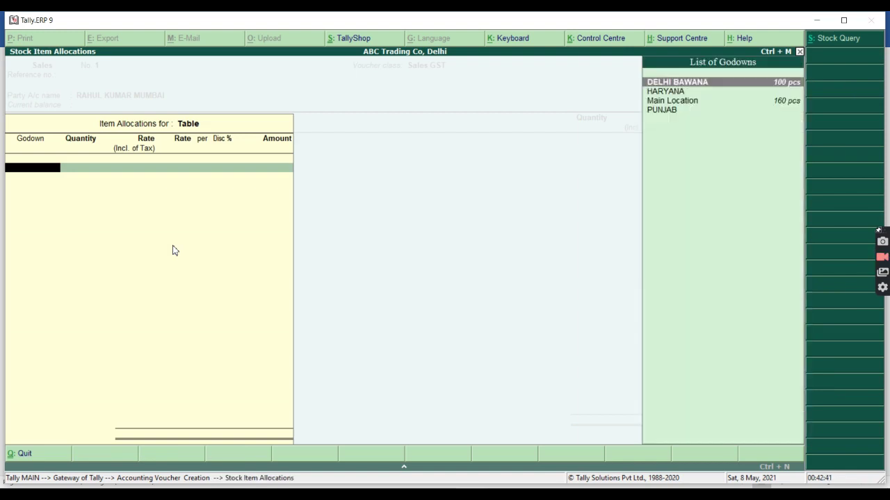
key(Down)
key(Down)
key(Return)
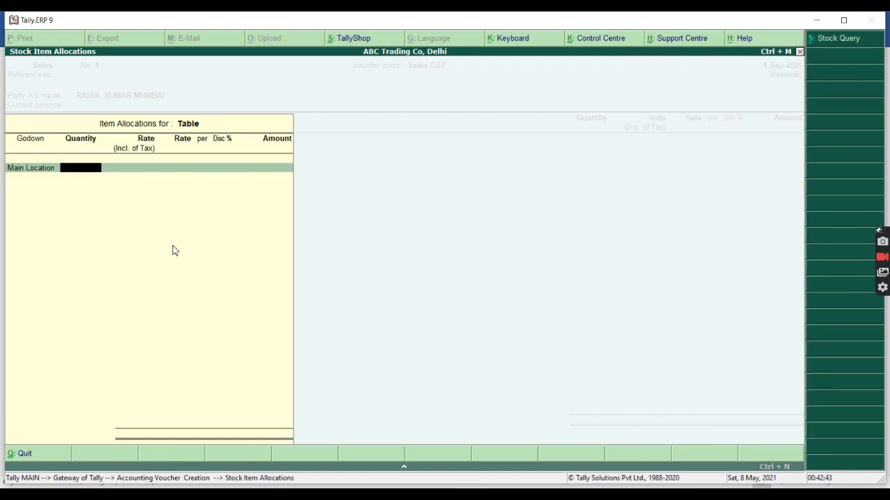
text(160)
key(Return)
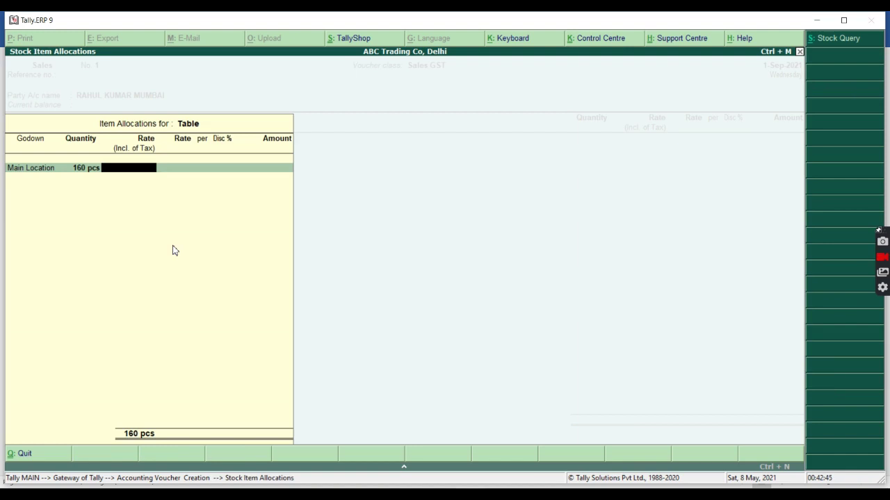
text(1200)
key(Return)
key(Return)
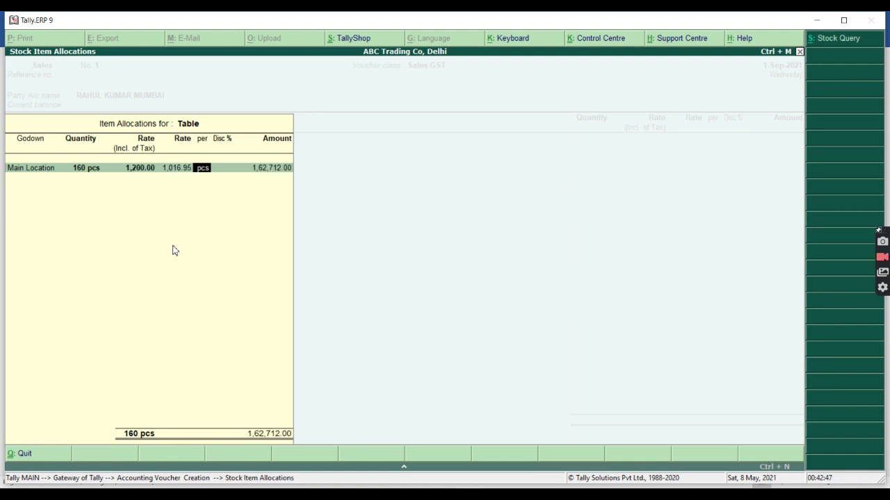
key(Return)
key(Return)
key(Return)
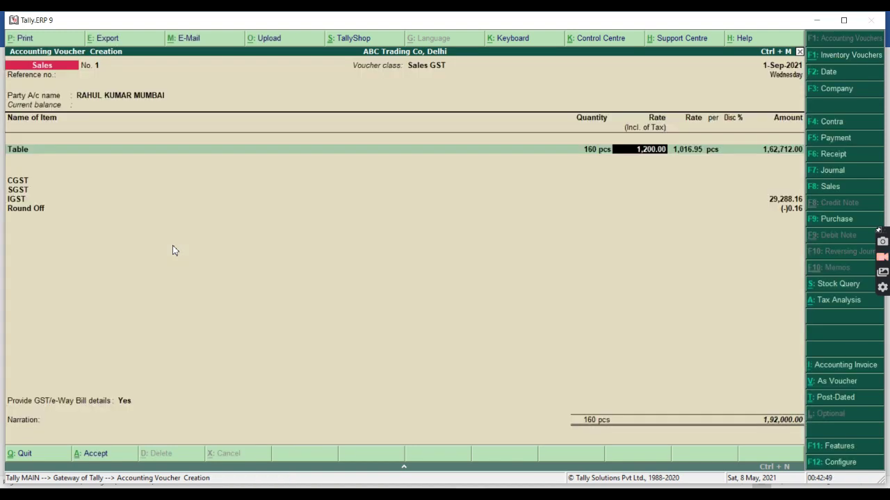
Step: Complete the sales voucher without further items or a narration and save it
key(Return)
key(Return)
key(Return)
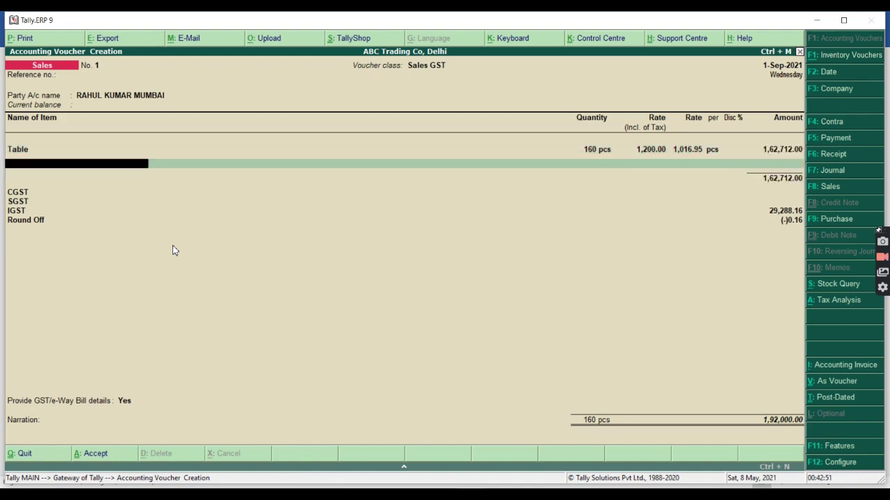
key(Return)
key(Return)
key(ctrl+a)
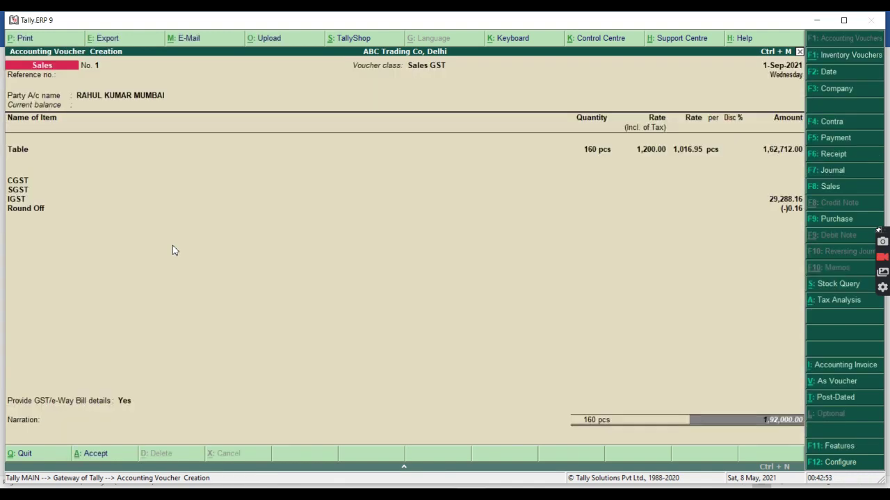
key(Return)
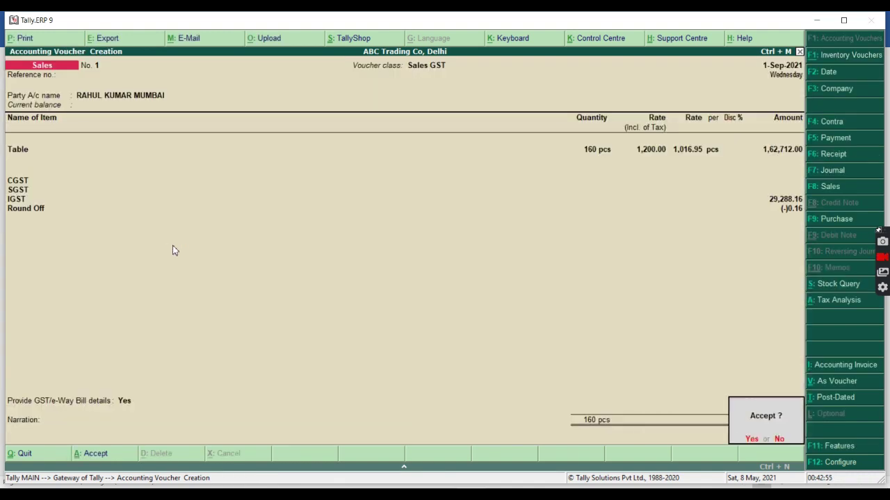
key(Return)
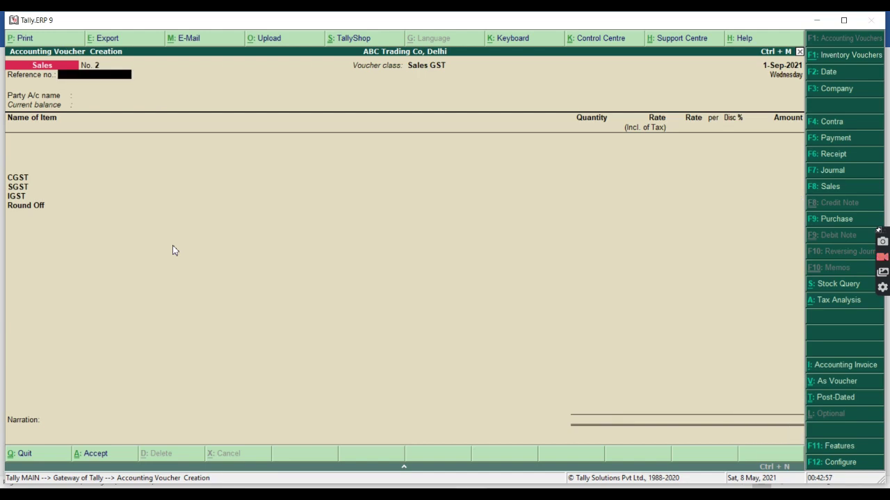
Step: Open the sales voucher from the customer's ledger report and bring up the customer's ledger for alteration
key(Escape)
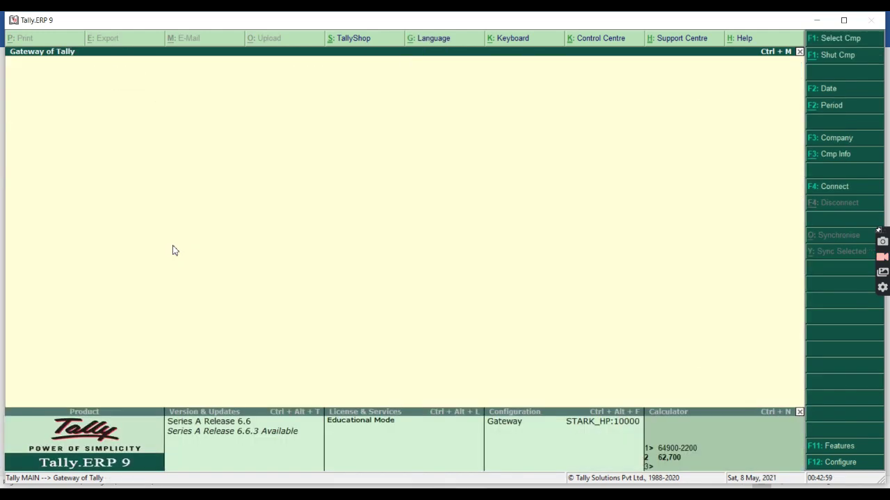
text(dalRAHUL)
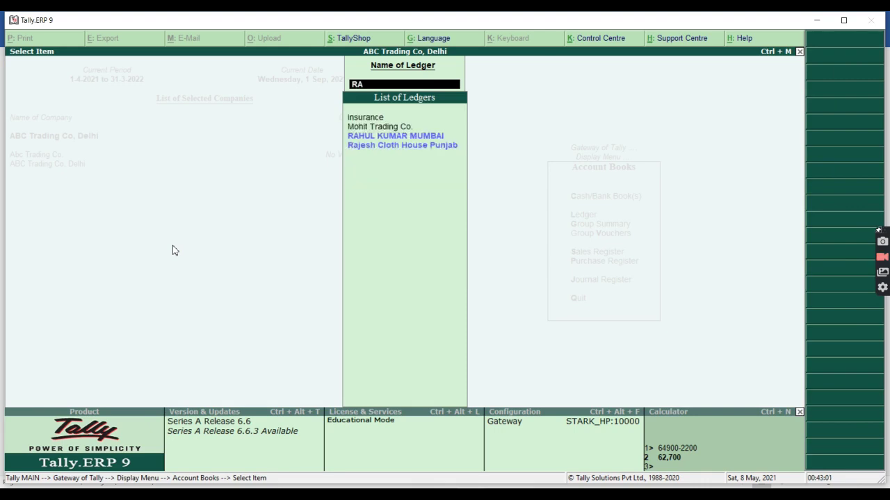
key(Return)
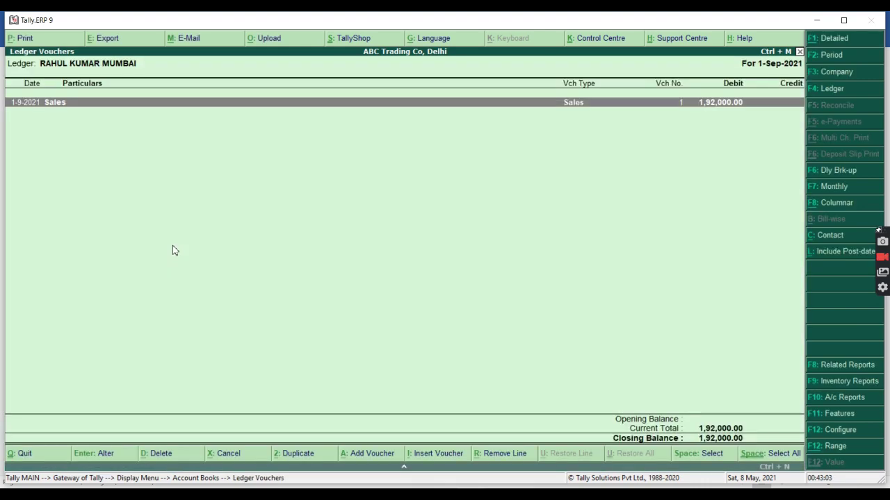
key(Return)
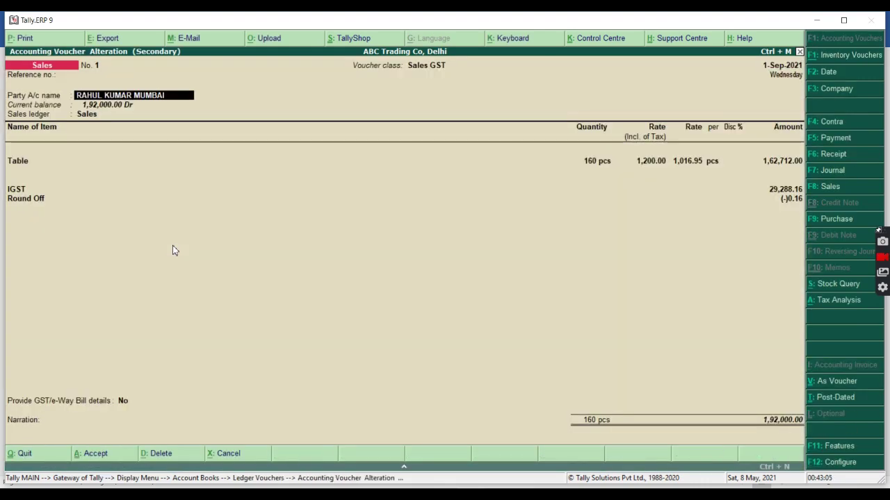
key(ctrl+Return)
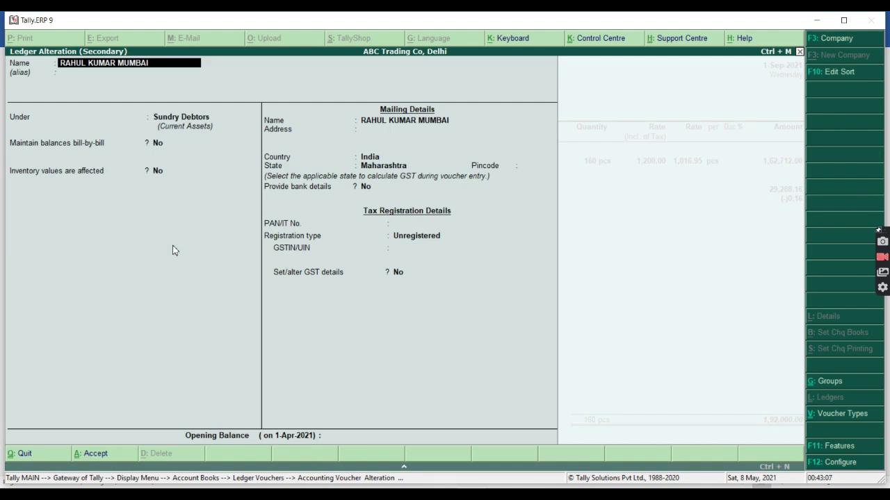
key(Return)
key(Return)
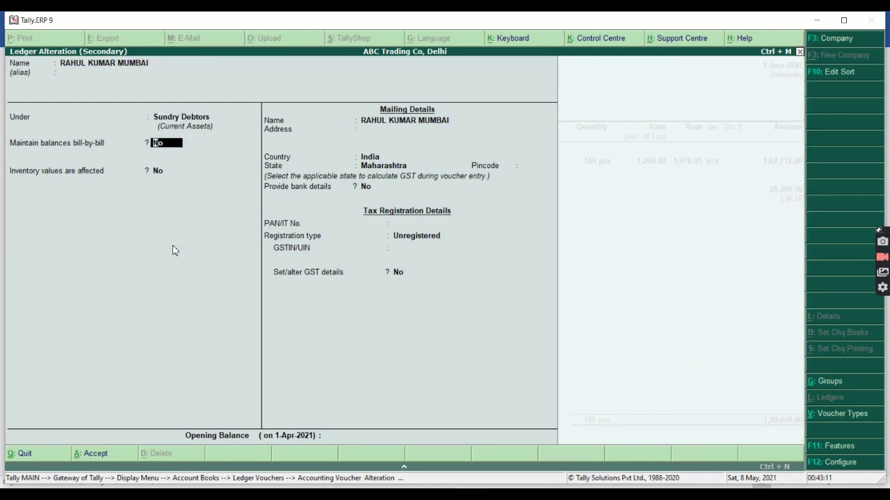
Step: Set bill-wise details for non-trading accounts and Activate interest calculation to Yes in the company's accounting features, and save them
key(F11)
key(Return)
key(Return)
key(Return)
key(Return)
key(Return)
text(y)
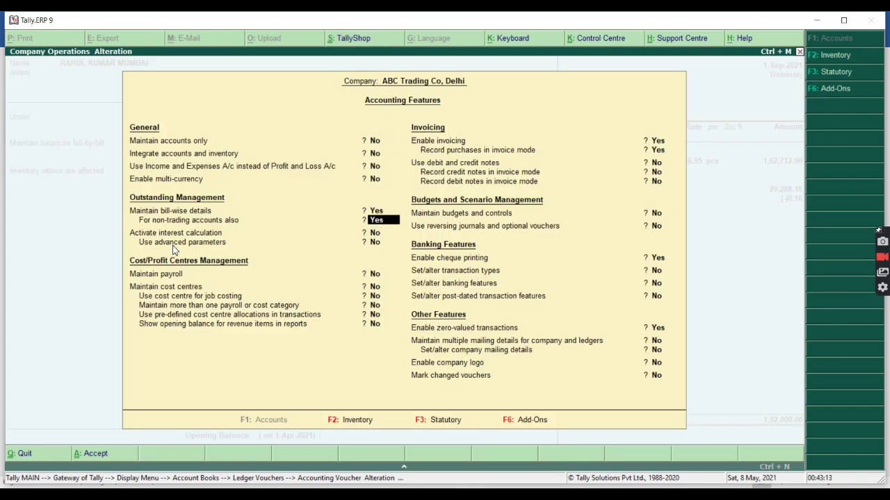
key(Return)
text(y)
key(Return)
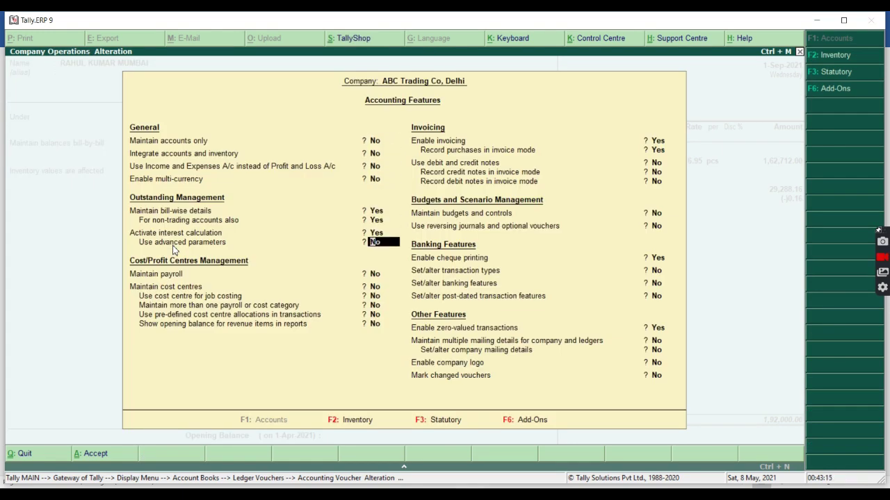
key(Return)
key(Return)
key(Return)
key(Return)
key(Return)
key(Return)
key(Return)
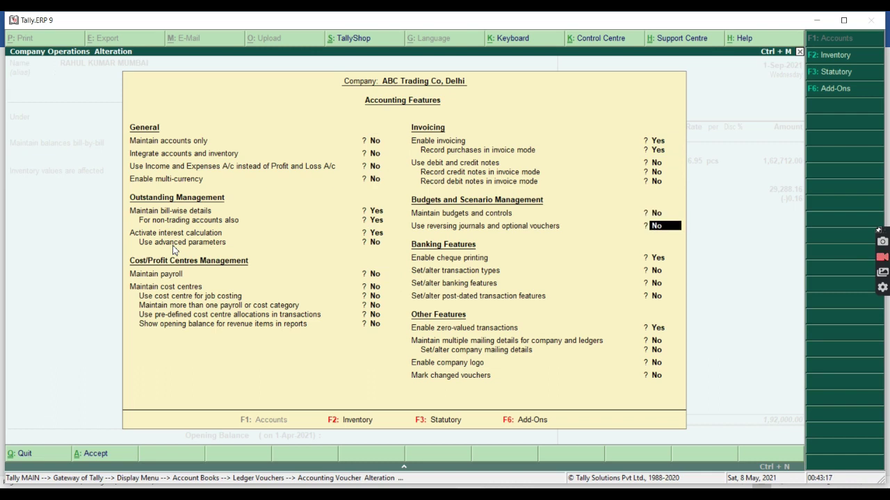
key(ctrl+a)
Step: Activate interest calculation in the customer's ledger, including the transaction date for both amounts added and amounts deducted
key(Return)
key(Return)
key(Return)
key(Return)
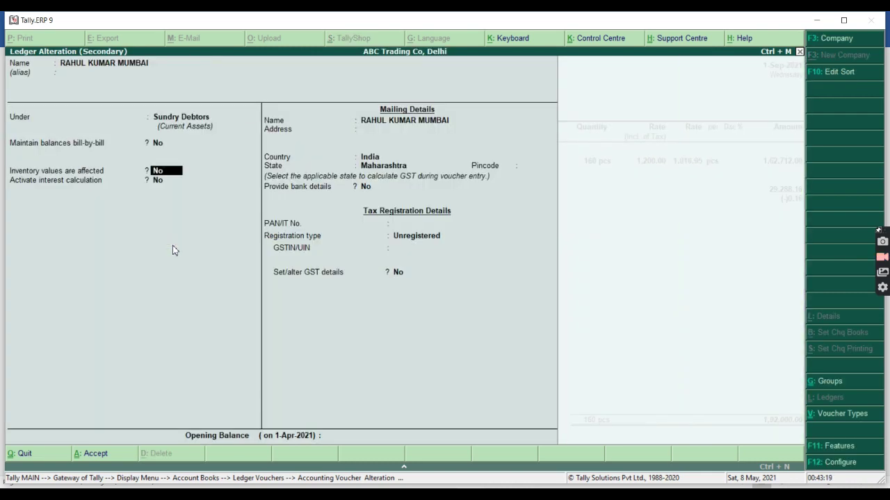
key(Return)
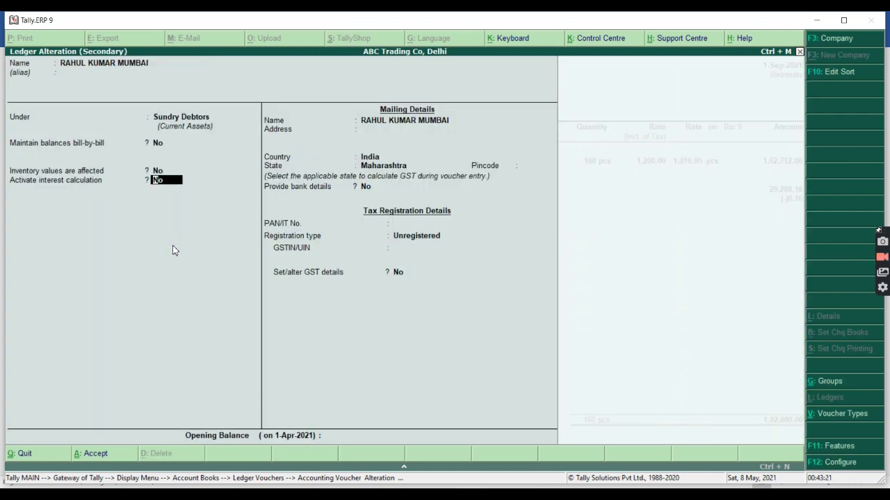
text(y)
key(Return)
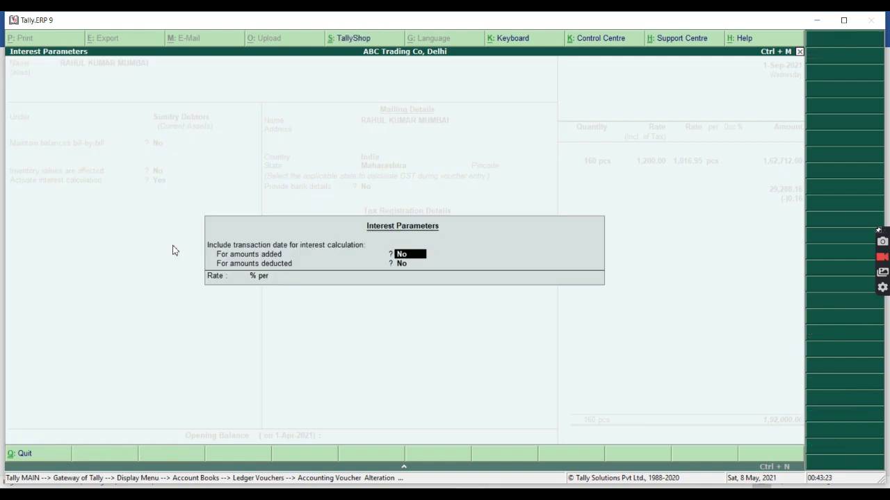
text(y)
key(Return)
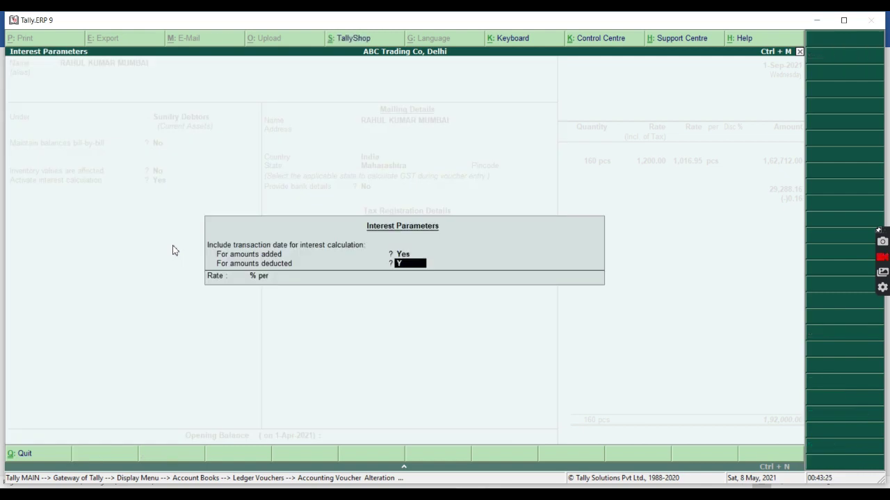
text(y)
key(Return)
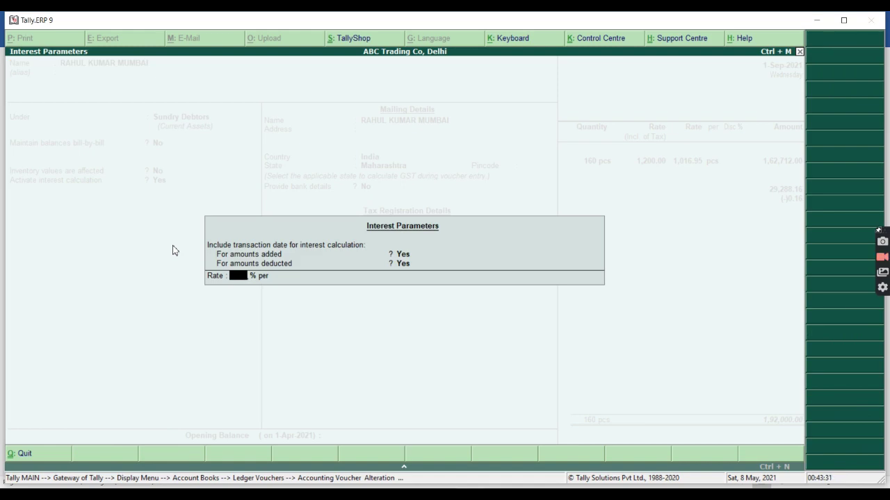
Step: Set the customer's interest rate to 12% per Calendar Year
text(12)
key(Return)
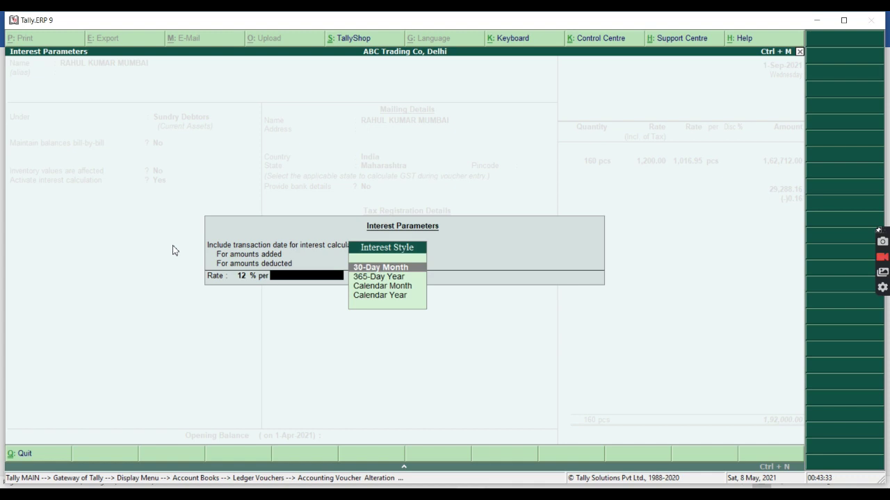
key(Down)
key(Down)
key(Down)
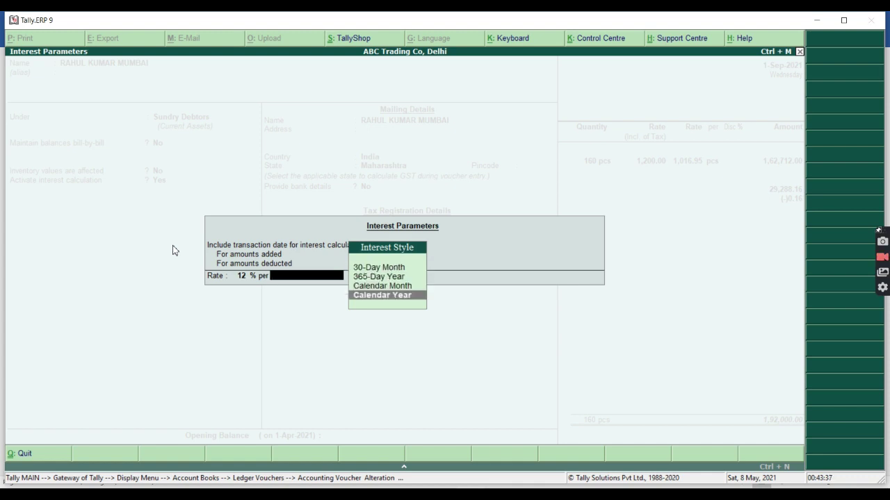
key(Up)
key(Up)
key(Up)
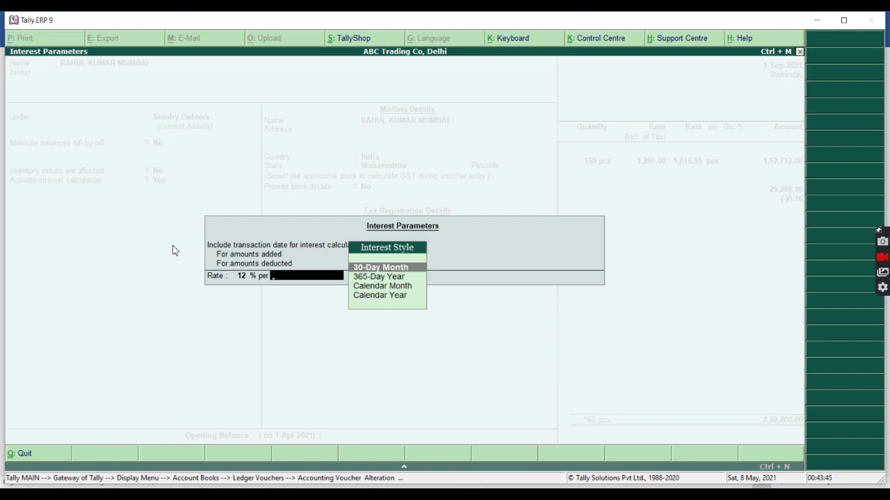
key(Down)
key(Down)
key(Down)
key(Return)
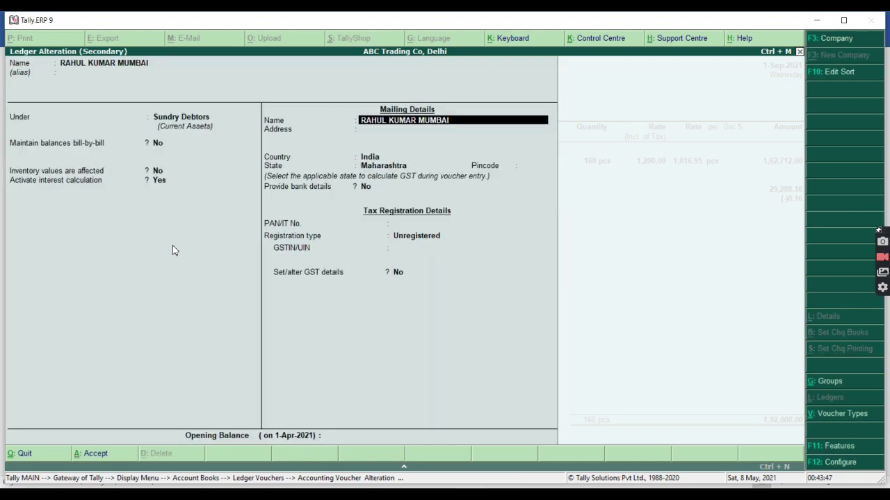
Step: Save the customer's altered ledger and return to the sales voucher
key(Return)
key(Return)
key(Return)
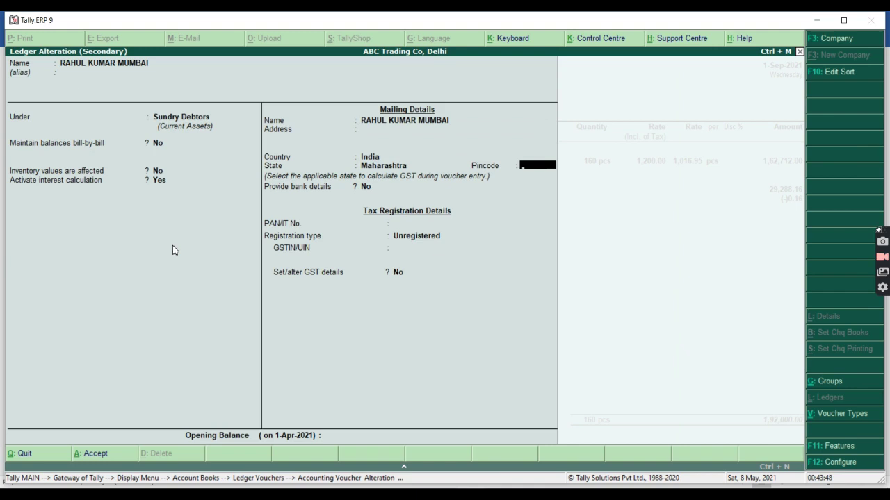
key(ctrl+a)
Step: Set the Table item's quantity from Main Location to 100 pcs in the sales voucher
key(Return)
key(Return)
key(Return)
key(ctrl+a)
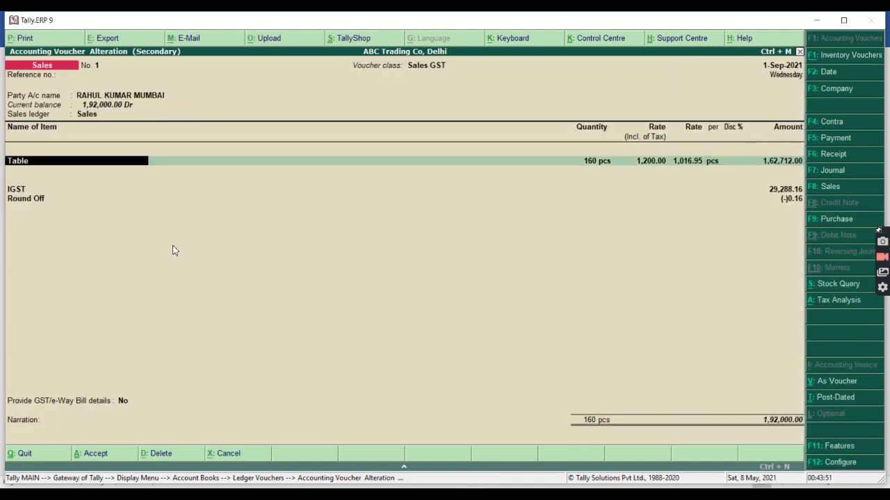
key(Return)
key(Return)
key(Return)
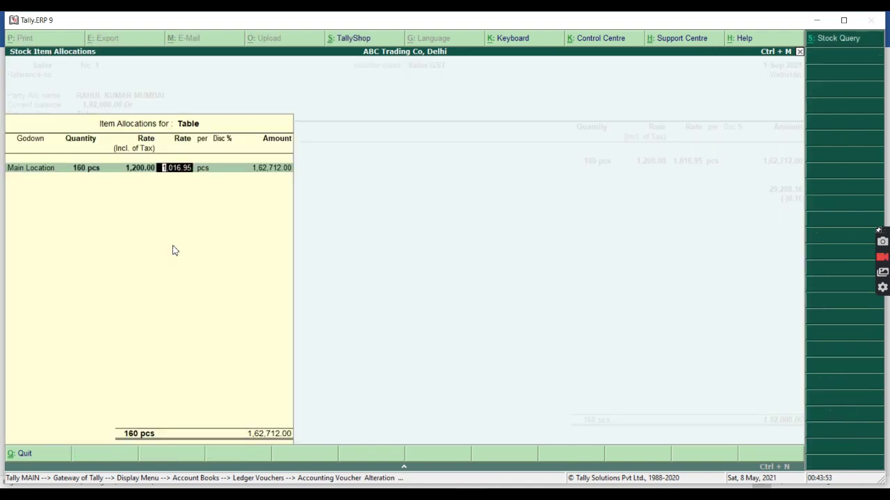
key(BackSpace)
key(BackSpace)
text(100)
key(Return)
key(Return)
Step: Set the Table item's tax-inclusive rate to 1,000 and accept its stock allocation
key(BackSpace)
key(BackSpace)
text(1000)
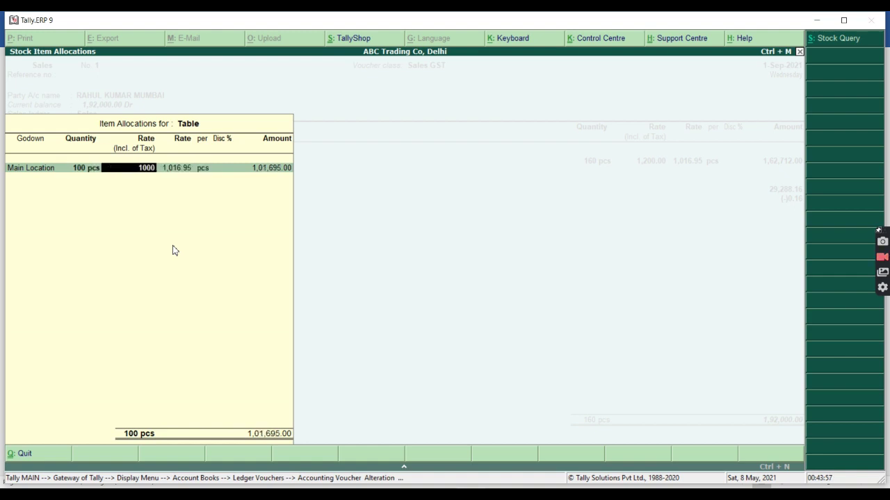
key(Return)
key(Return)
key(Return)
key(Return)
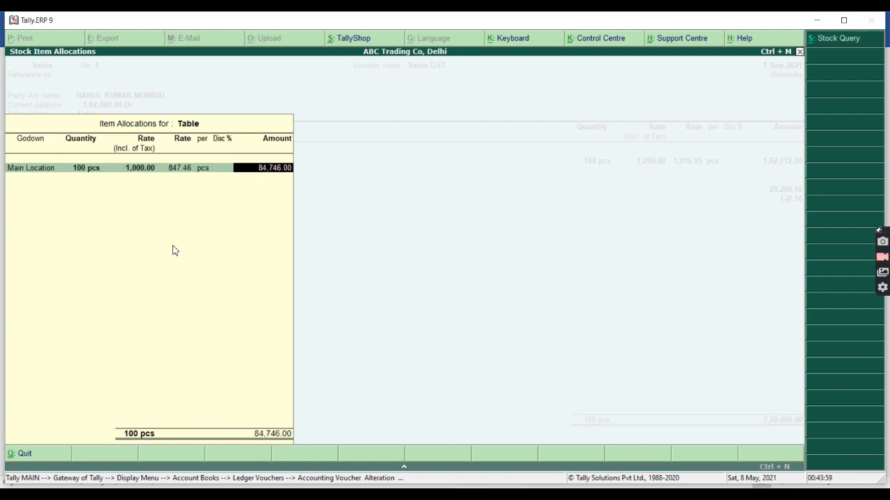
key(Return)
key(Return)
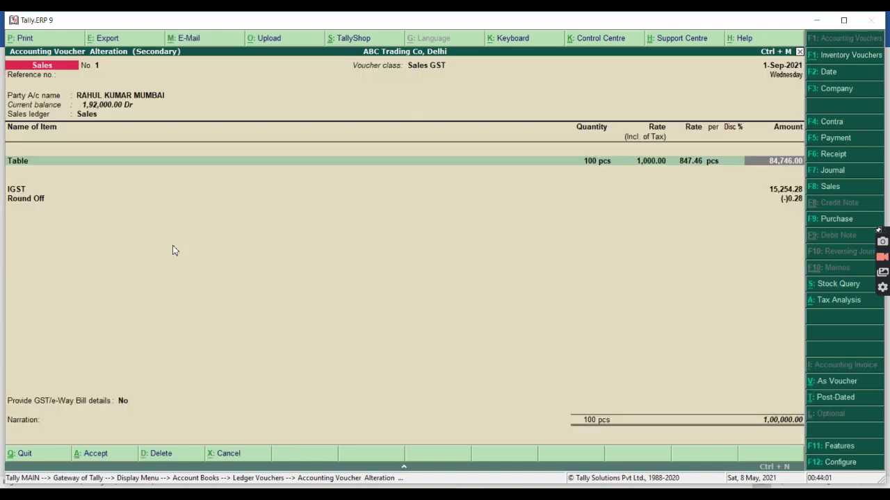
Step: Keep the IGST and Round Off lines, leave the narration blank, and save the altered sales voucher
key(Return)
key(Return)
key(Return)
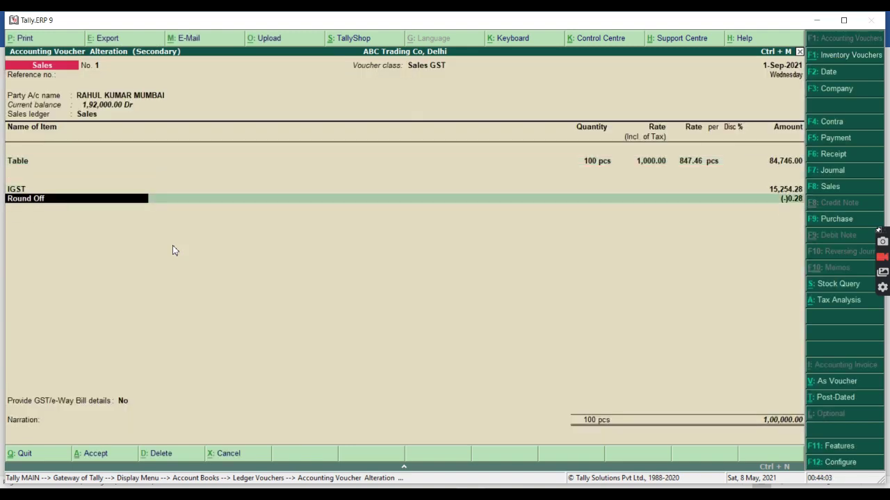
key(Return)
key(Return)
key(Return)
key(Return)
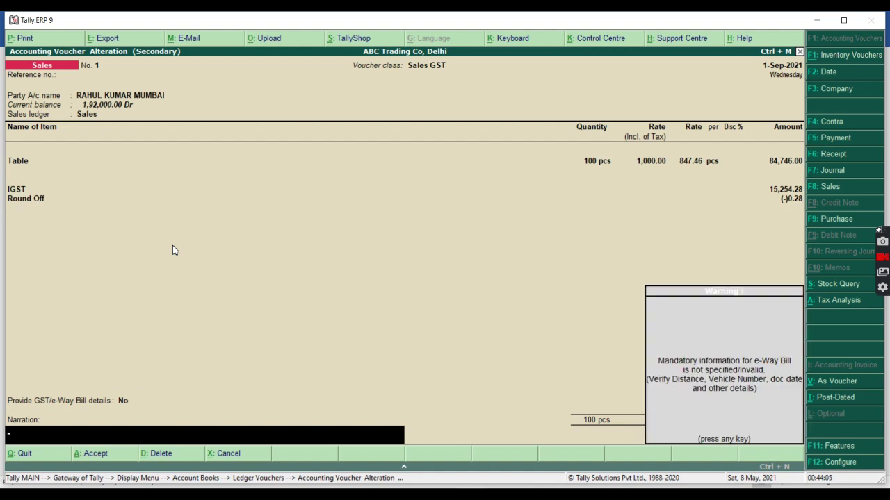
key(Return)
key(Return)
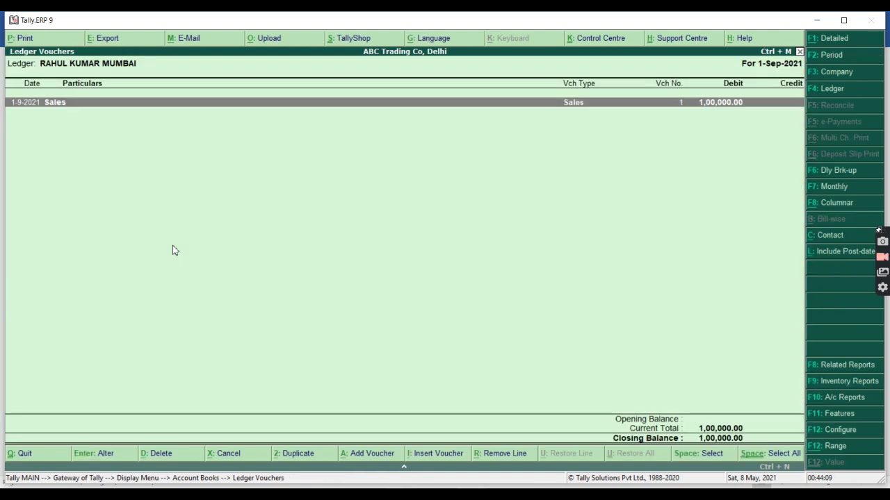
Step: Add a receipt voucher from the customer's ledger, dated 1-Oct-2021 and numbered 0120
key(alt+a)
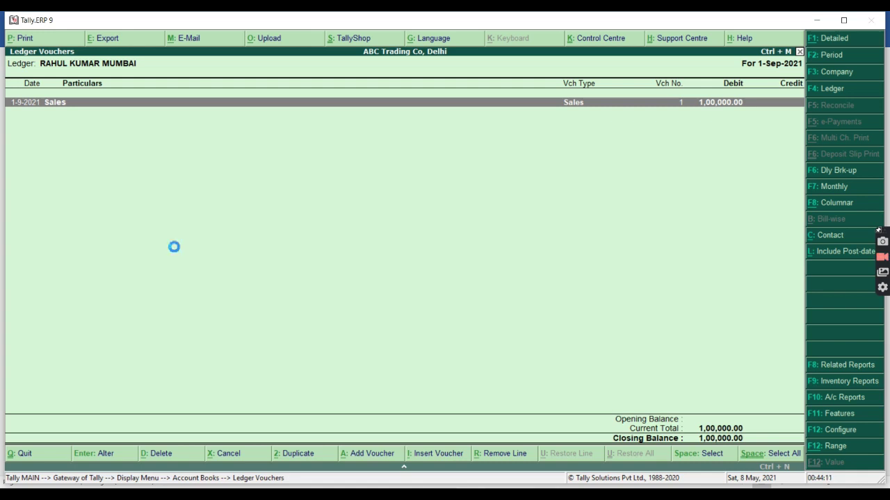
key(F6)
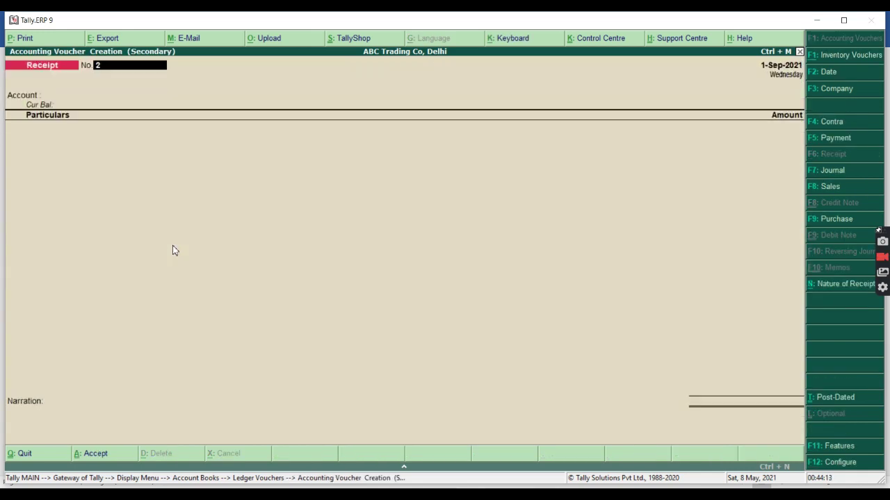
key(F2)
text(1.10)
key(Return)
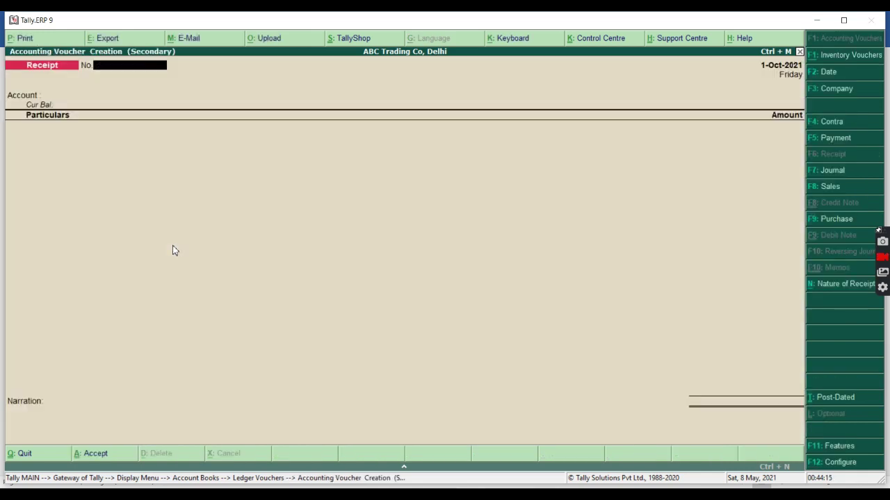
text(0120)
key(Return)
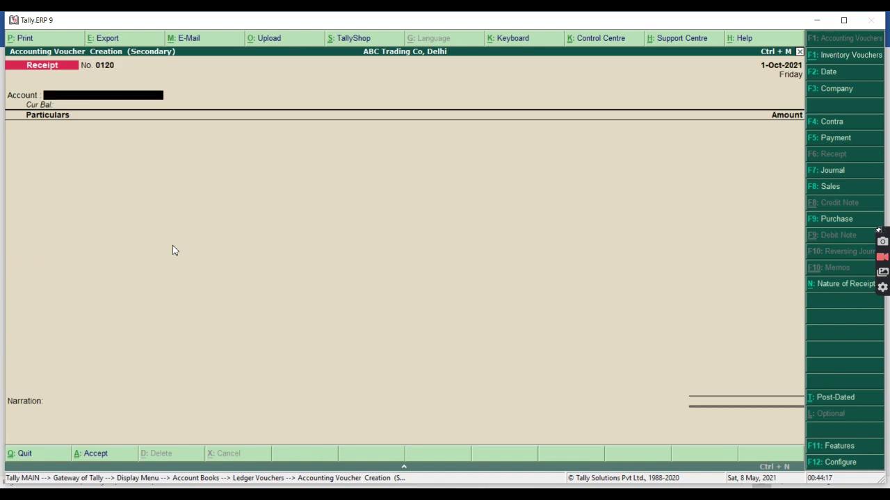
Step: Choose Cash as the receipt account and enter 1,00,000 against the customer's ledger
text(cas)
key(Return)
text(RA)
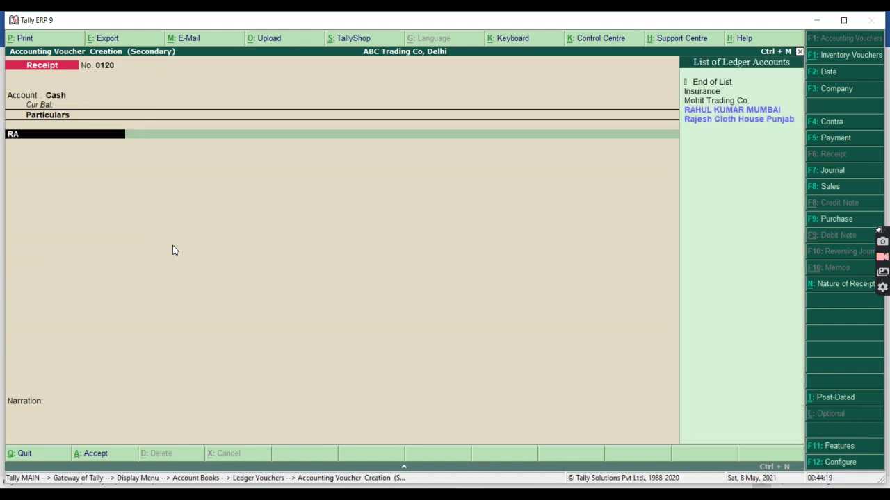
key(Return)
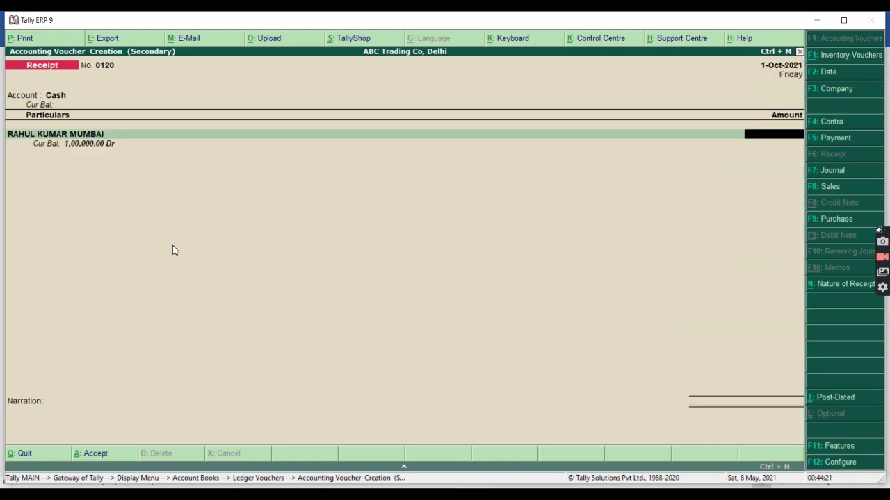
text(100000)
key(Return)
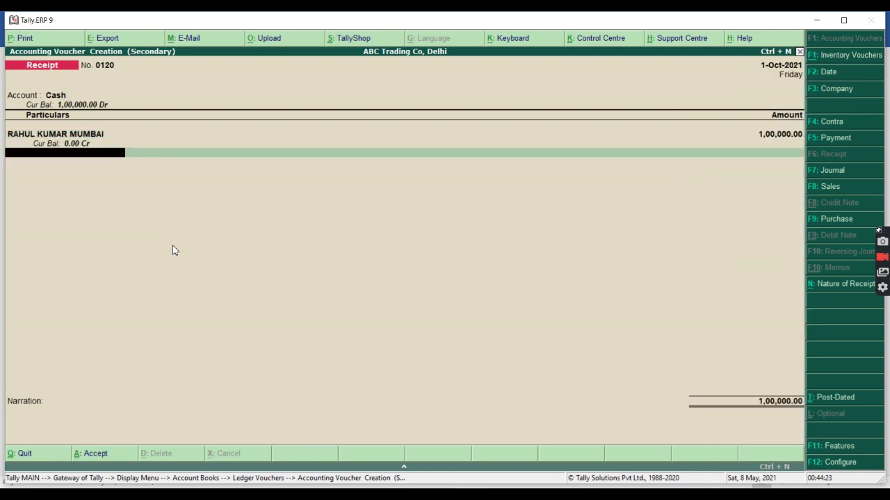
Step: Change the customer's receipt amount to 10,000 and save the voucher without a narration
key(BackSpace)
text(10000)
key(Return)
key(Return)
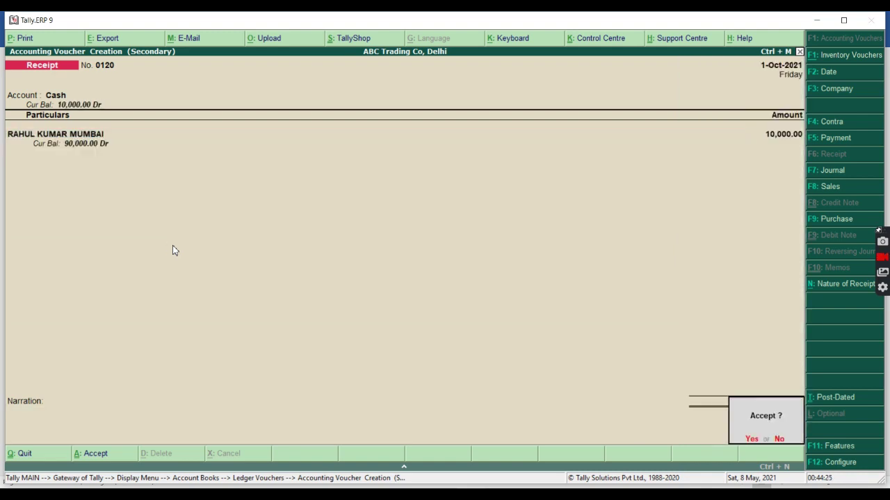
key(Return)
Step: Duplicate the customer's 1-Oct-2021 cash receipt and date the copy 2-Nov-2021
key(Down)
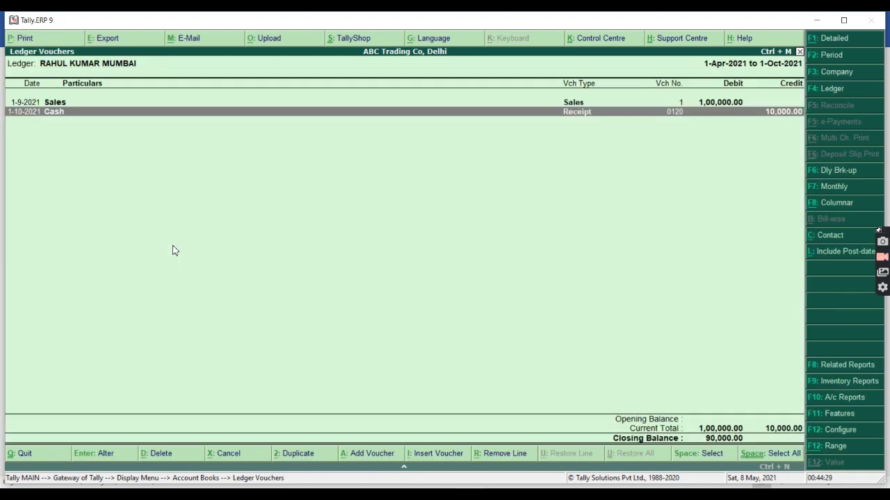
key(alt+2)
key(F2)
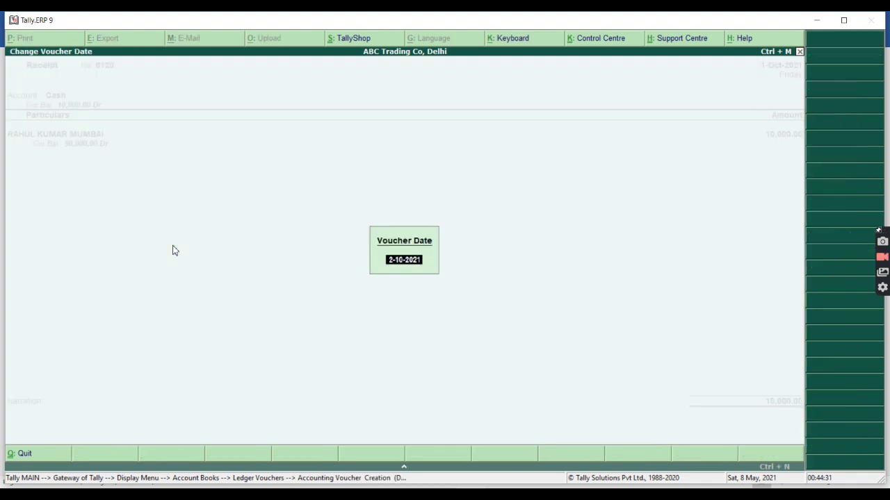
text(1.11)
key(Return)
key(F2)
text(2.11)
key(Return)
Step: Number the duplicated receipt 0212, keep Cash and the 10,000 amount, and save it
text(0212)
key(Return)
key(Return)
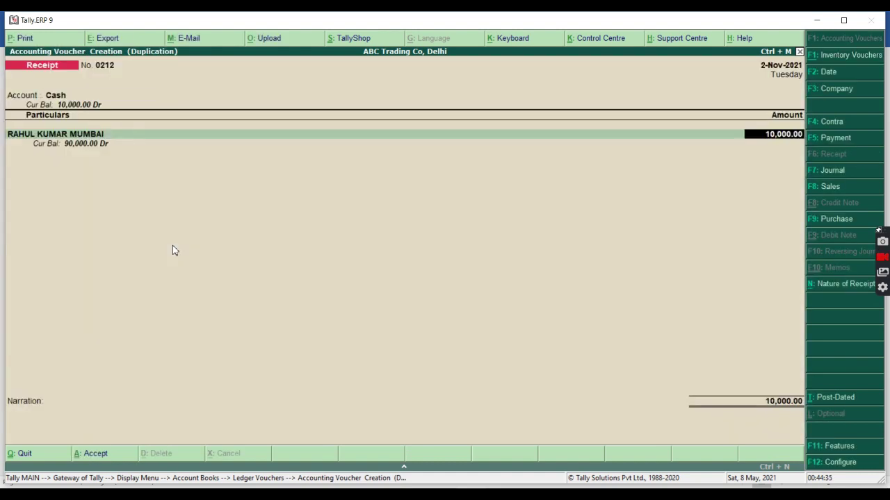
key(Return)
key(Return)
key(Return)
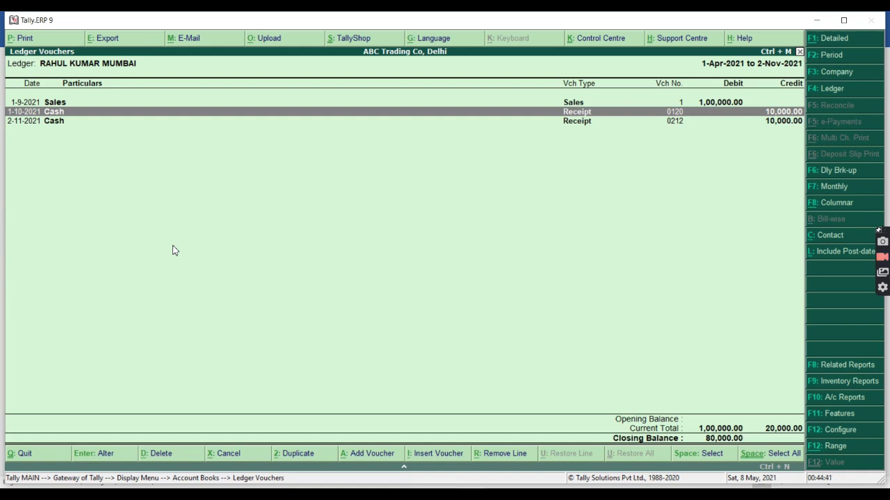
Step: Open the Interest Calculations report related to the customer's ledger
key(F8)
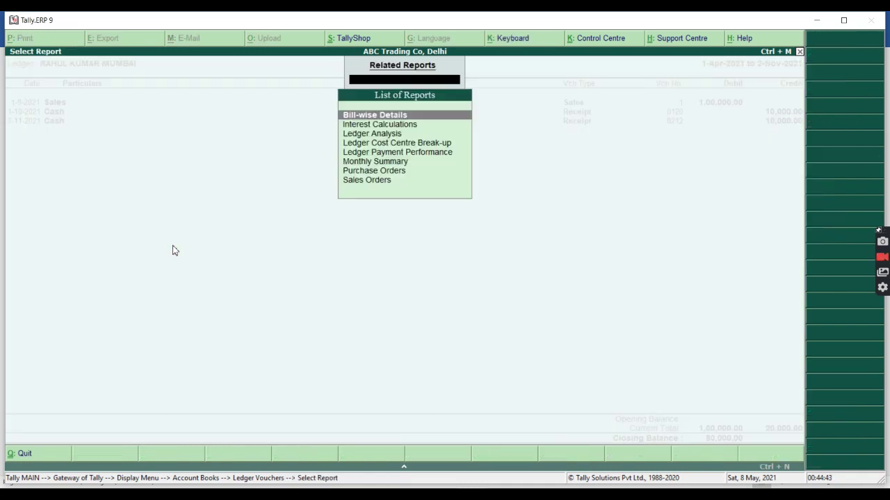
key(Down)
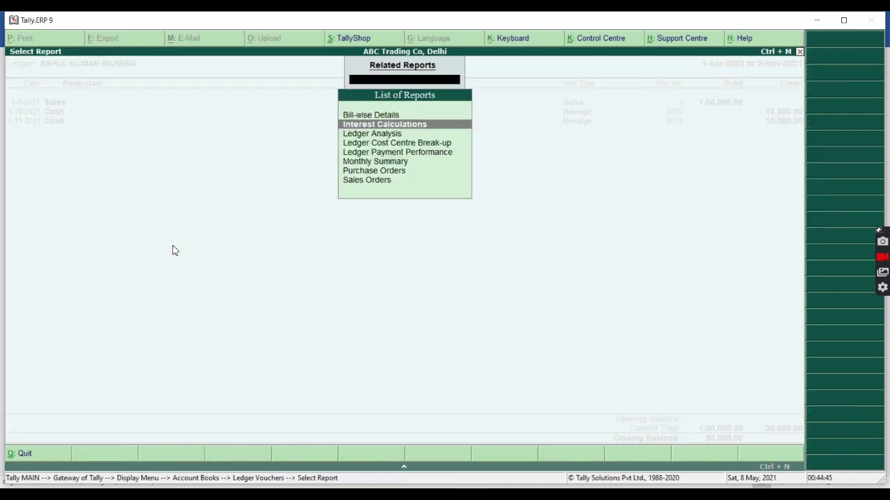
key(Return)
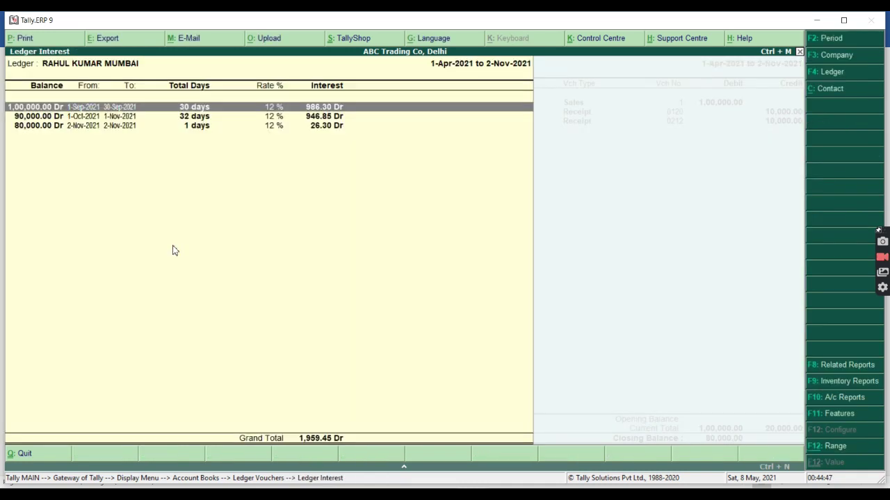
Step: Set the interest report period to 1-9-2021 through 31-3-2022, examine the interest on each balance, and close the report
key(F2)
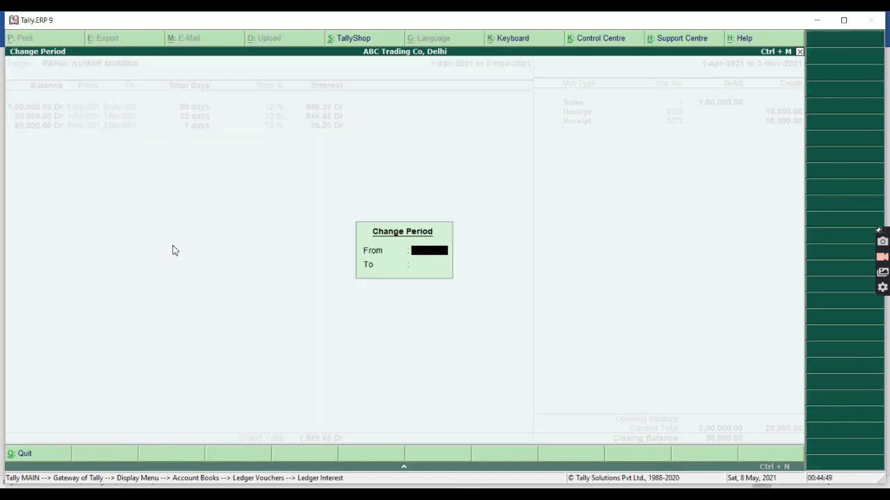
text(1-9)
key(Return)
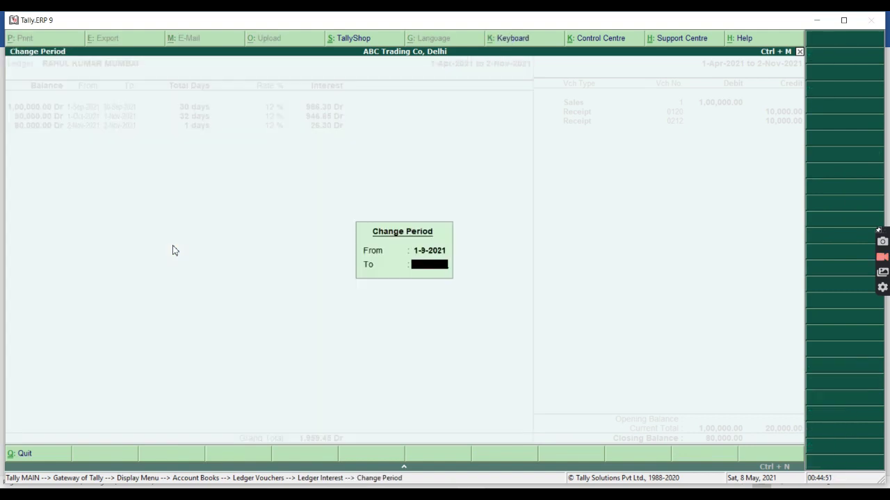
text(31-3)
key(Return)
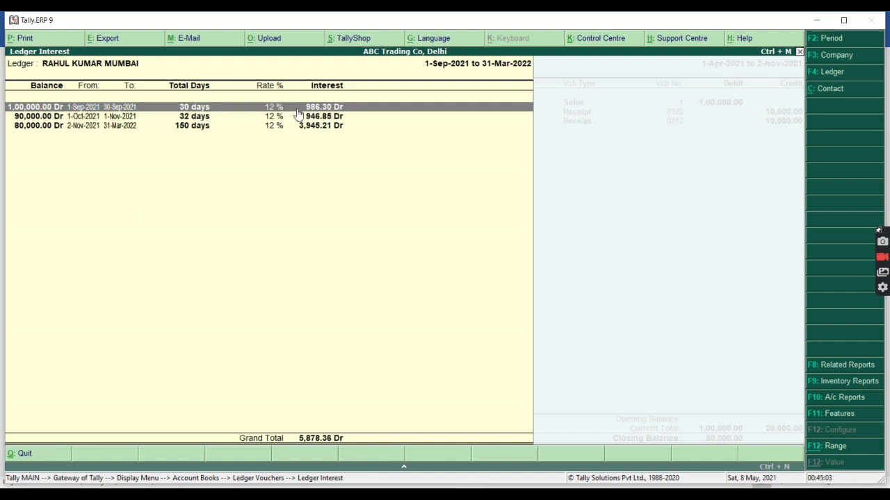
click(27, 120)
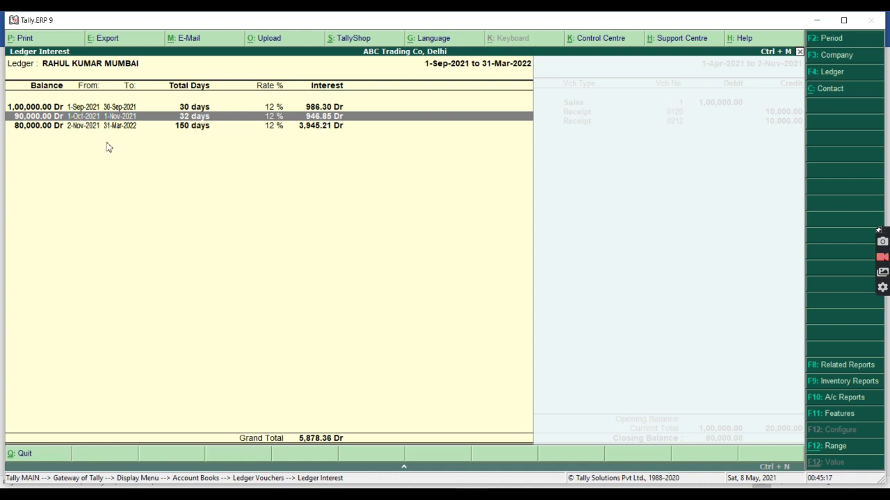
click(42, 129)
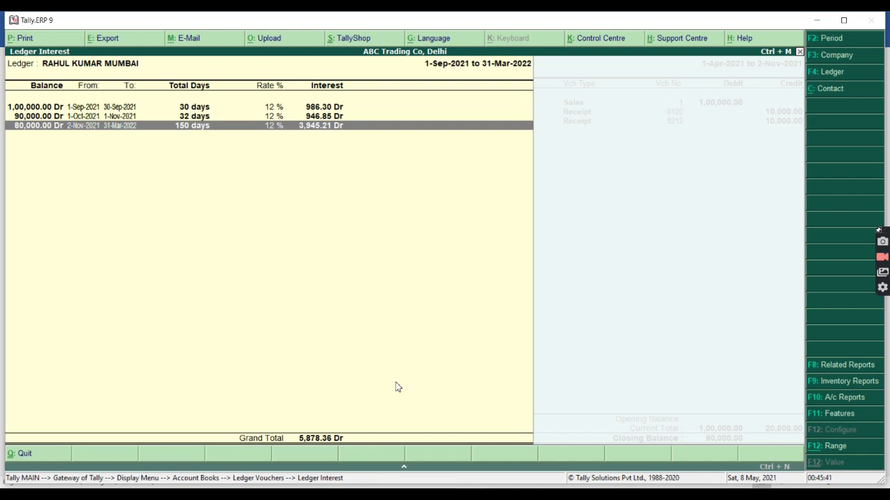
key(Escape)
key(Down)
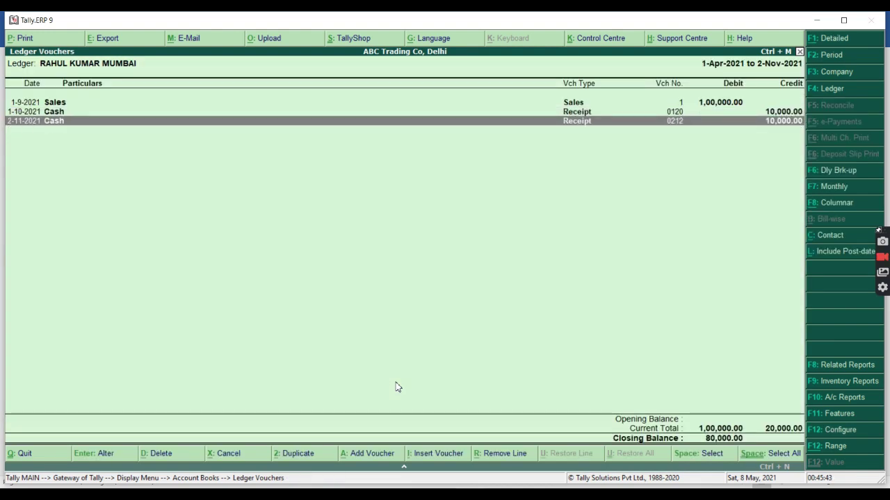
key(alt+a)
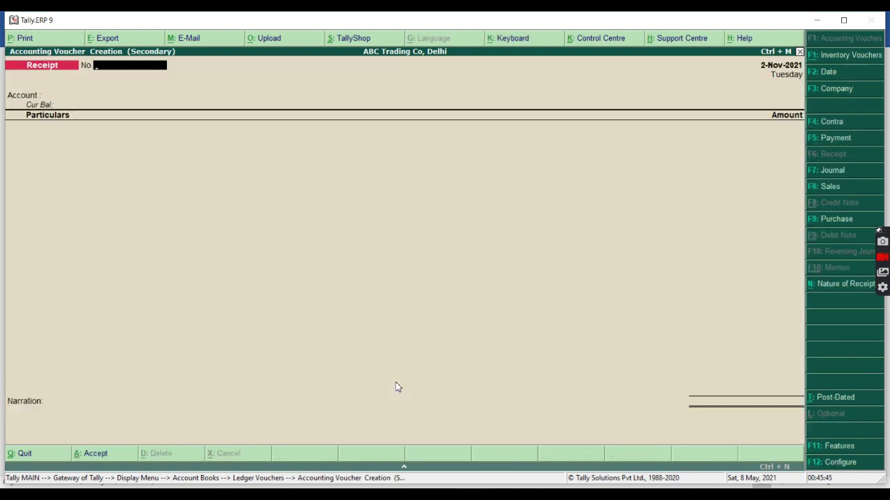
key(F7)
key(F2)
text(31.3)
key(Return)
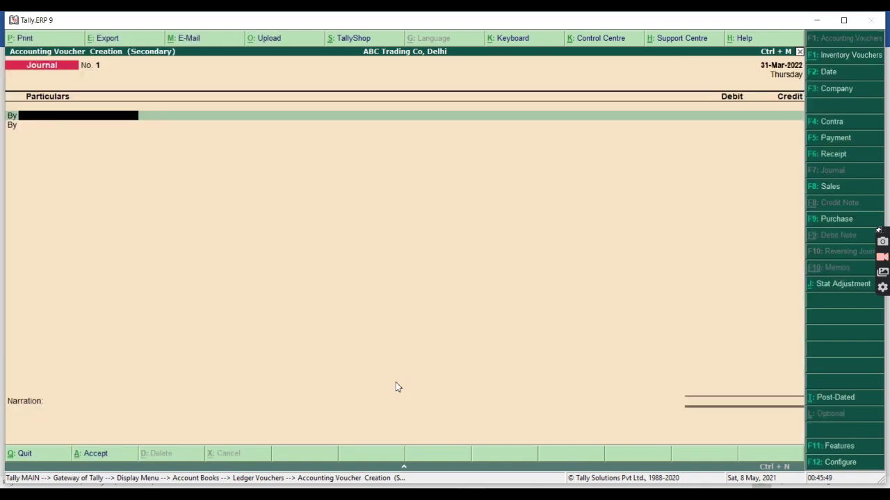
text(RAH)
key(Return)
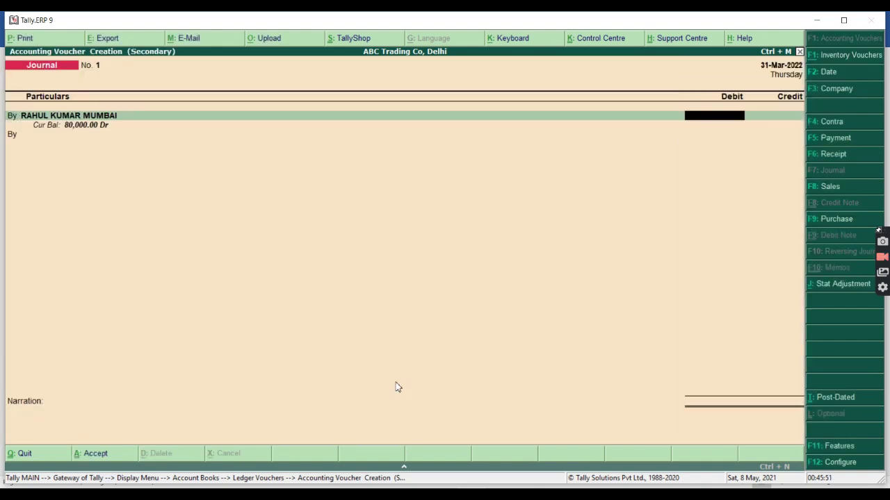
key(BackSpace)
key(ctrl+Return)
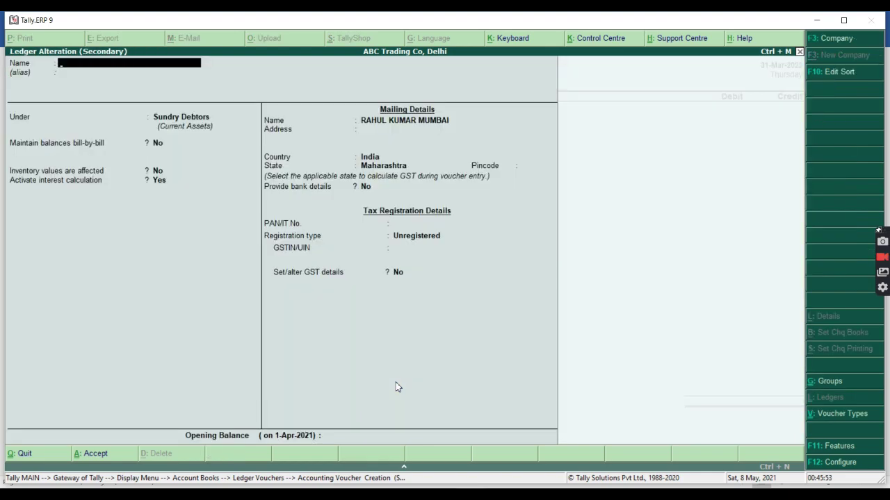
key(Escape)
key(Escape)
Step: Check the customer's total interest from 1-Sep-2021 to 31-Mar-2022 in the Interest Calculations report, and return to the ledger vouchers
key(ctrl+F9)
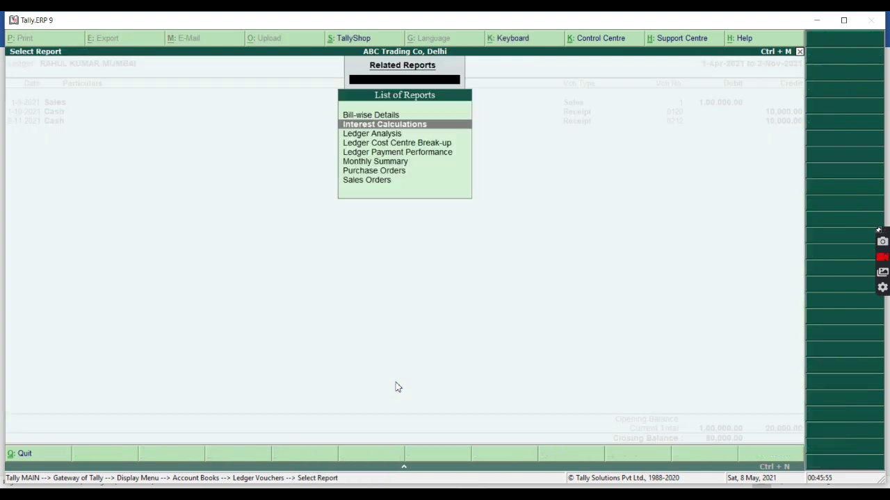
key(Return)
key(alt+F2)
key(Return)
text(31.3)
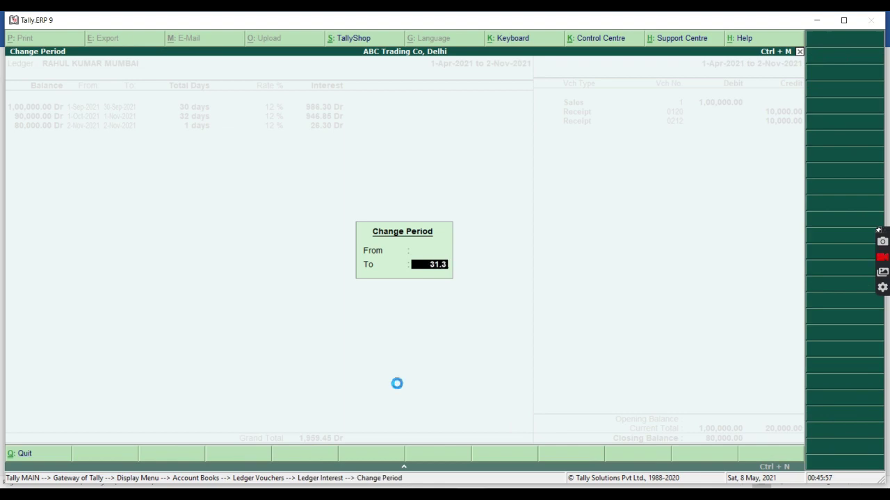
key(Return)
key(alt+F2)
text(1.9)
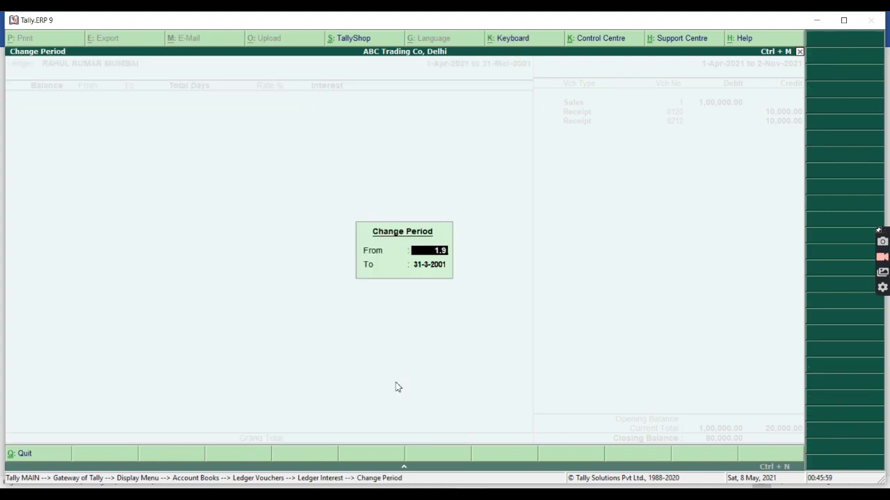
key(Return)
text(31.3)
key(Return)
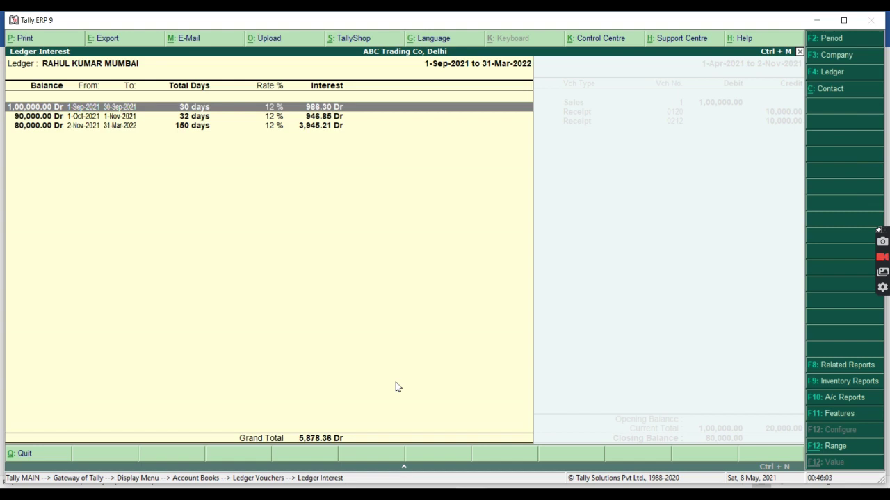
key(Escape)
Step: Add a journal voucher from the ledger vouchers and debit the customer's account with 5,878.36
key(alt+a)
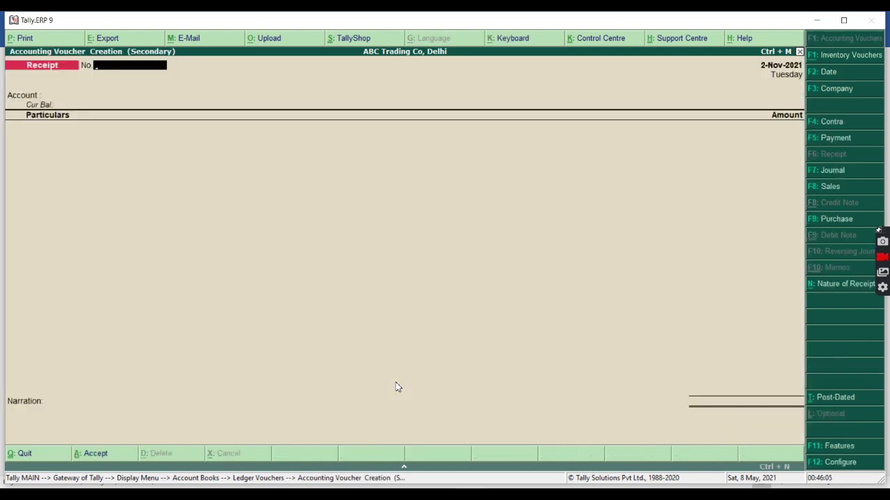
key(F7)
key(Return)
key(BackSpace)
text(RA)
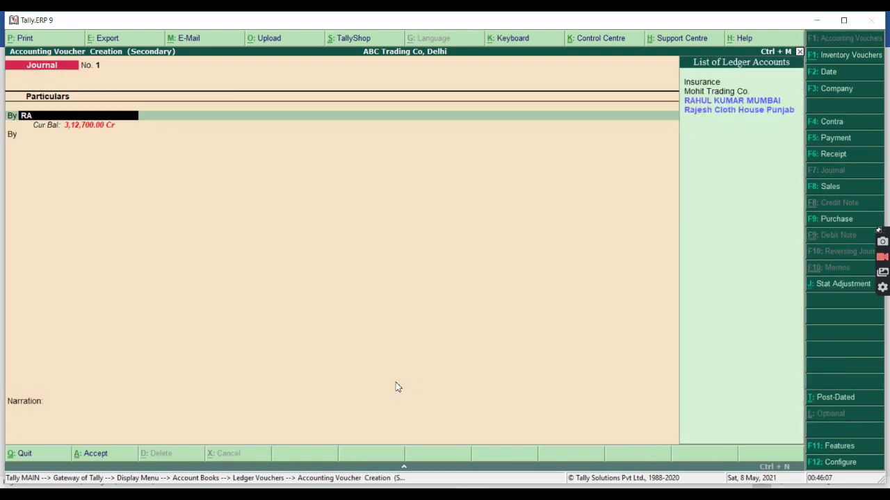
key(Return)
key(Down)
key(Return)
text(5878.36)
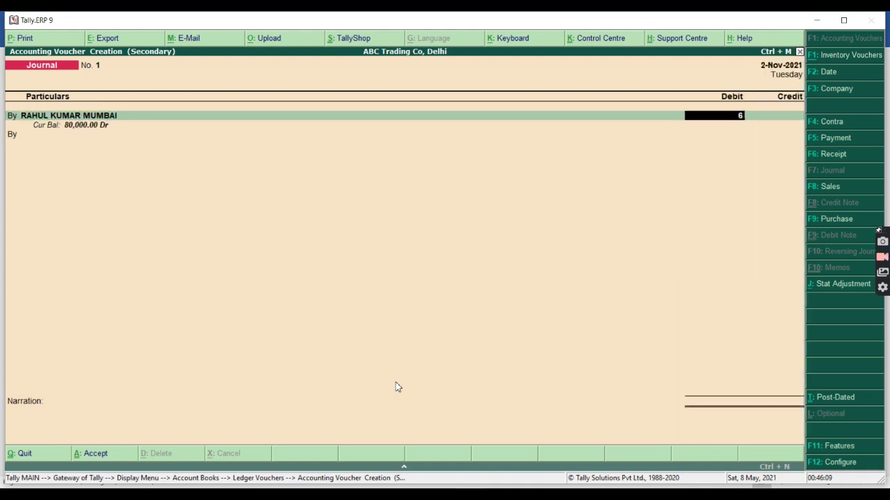
key(Return)
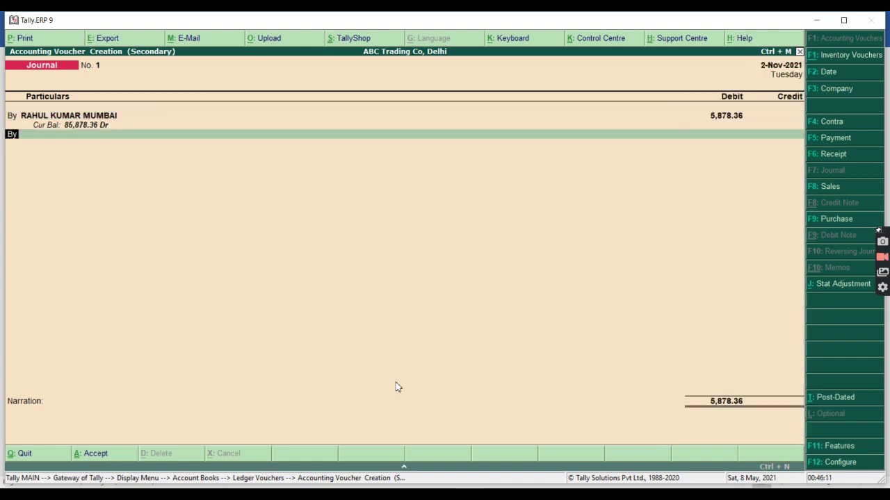
Step: Begin a credit entry in the journal and create a new ledger for it named INTERST INCOME
text(t)
key(Return)
key(alt+c)
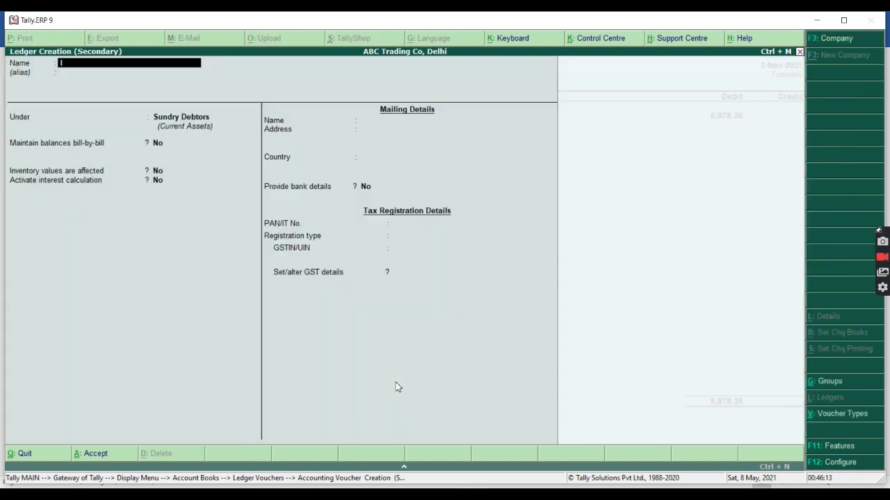
text(INTERST)
key(Return)
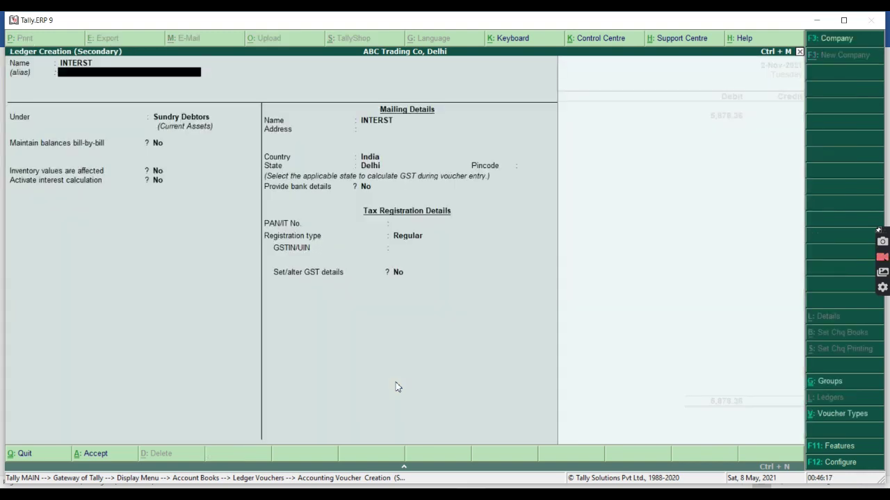
key(BackSpace)
text(INTERST)
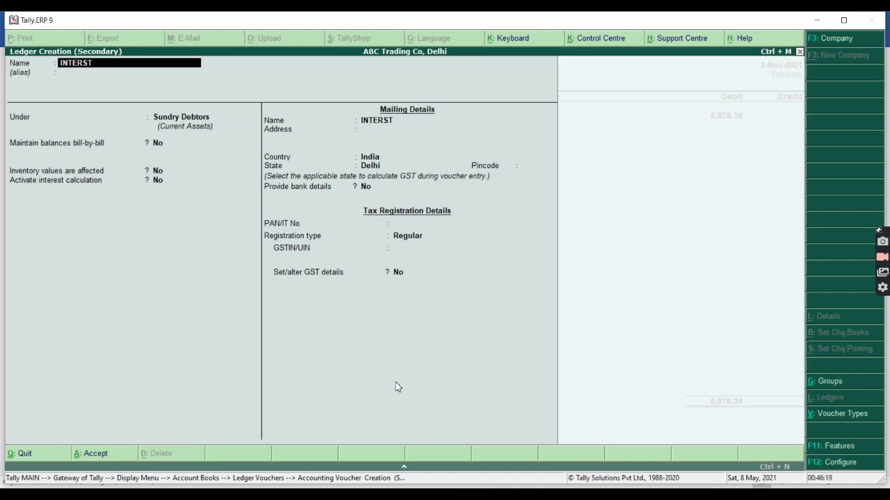
text( INO)
text(OME)
key(Return)
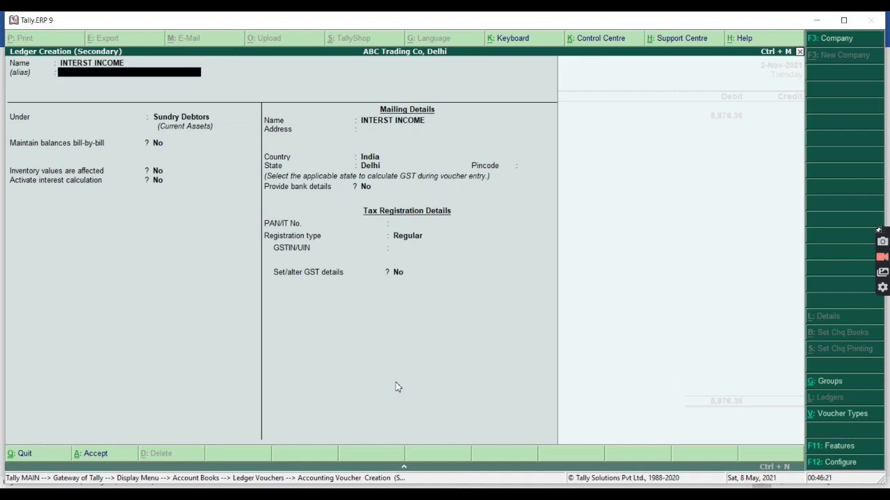
Step: Place the ledger under Indirect Incomes with GST Not Applicable, and save it and the journal crediting 5,878.36 to it
key(Return)
text(IND)
key(Down)
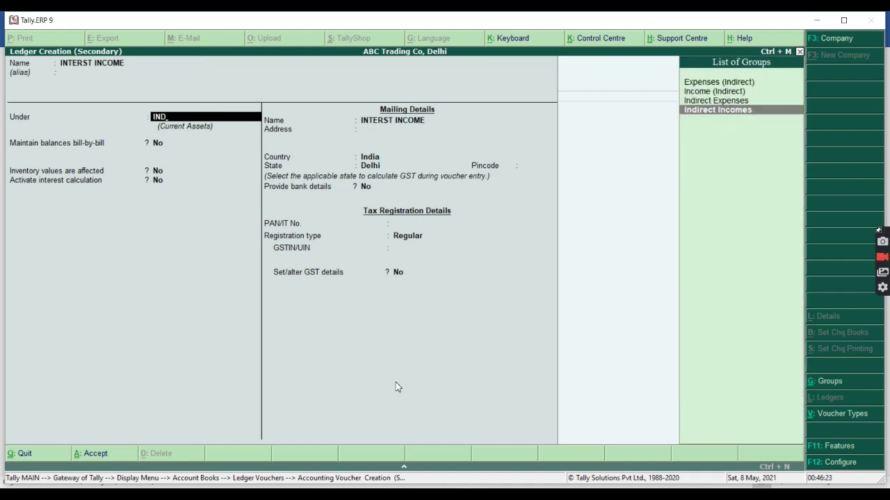
key(Return)
key(Return)
key(Return)
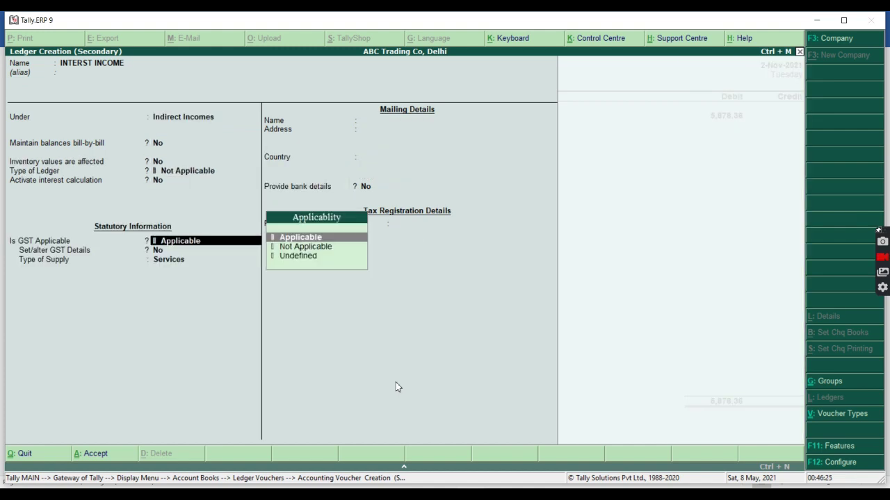
key(Down)
key(Return)
key(Return)
key(Return)
key(Return)
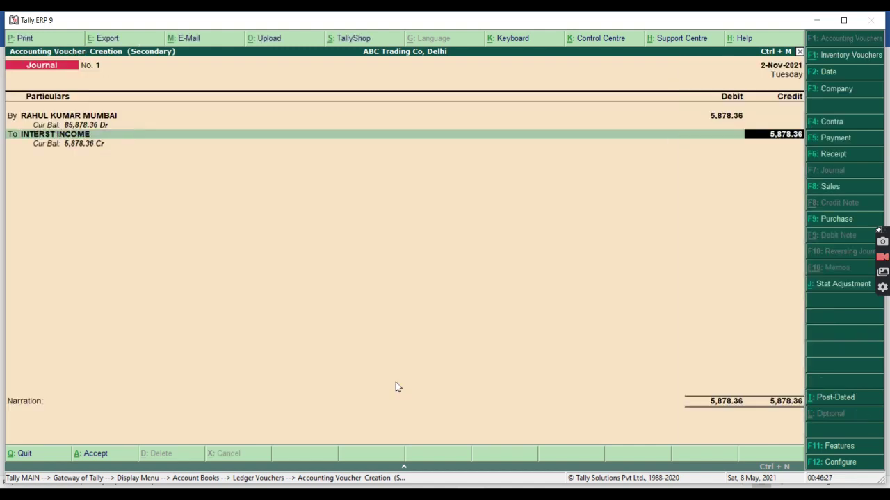
key(Return)
key(Return)
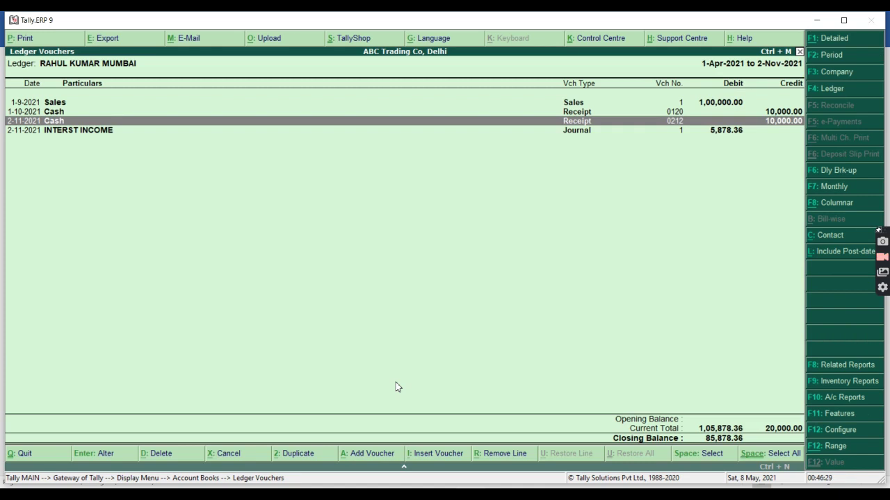
Step: Remove the interest journal line from the ledger vouchers display and restore it
key(Down)
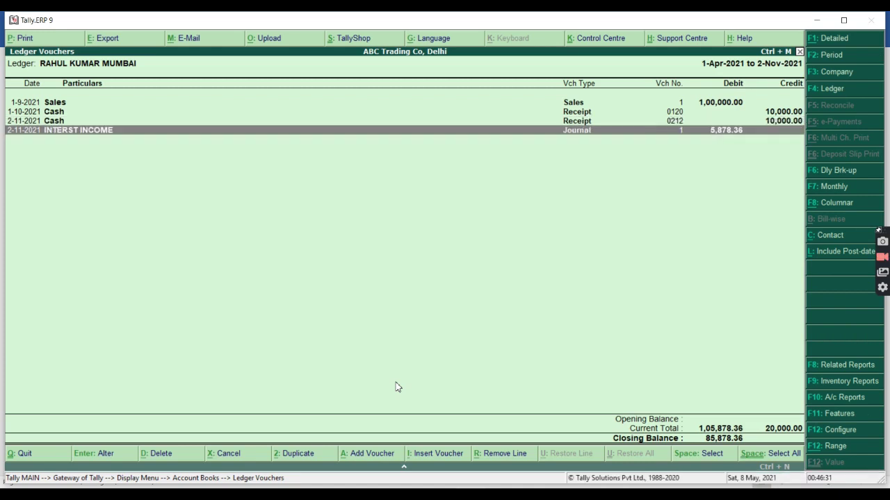
key(alt+r)
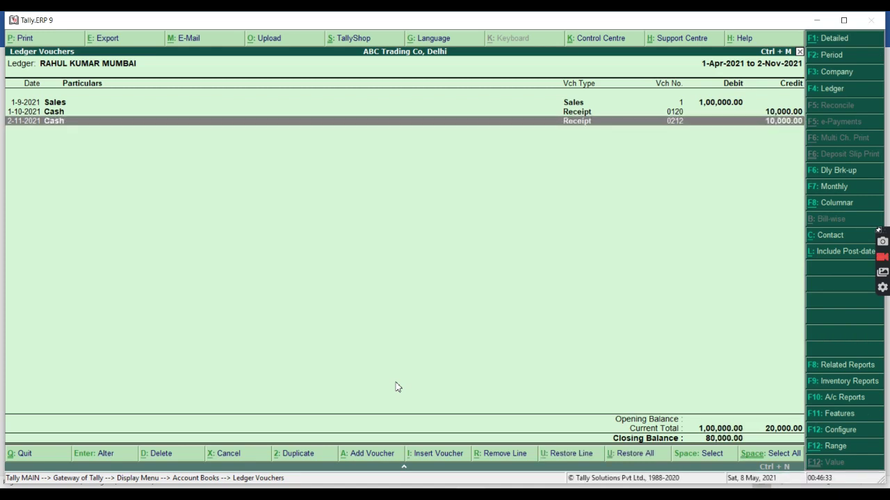
key(alt+u)
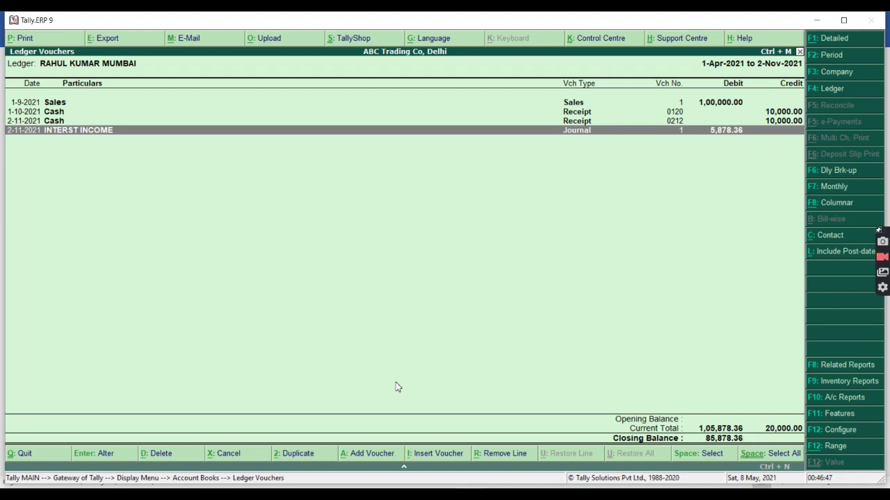
Step: Leave the customer's ledger vouchers, return to the Gateway of Tally and bring up the display reports
key(Escape)
key(Escape)
key(Escape)
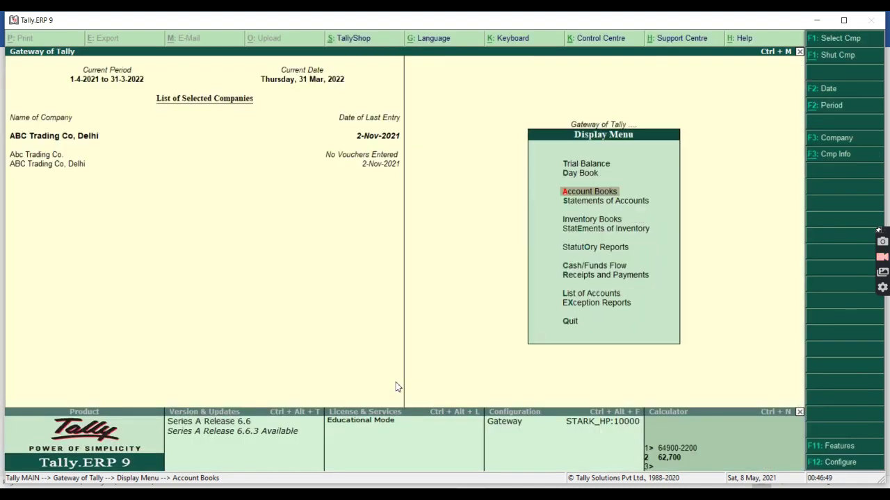
key(Down)
key(Down)
key(Down)
key(Down)
key(Down)
key(Down)
key(Down)
key(Down)
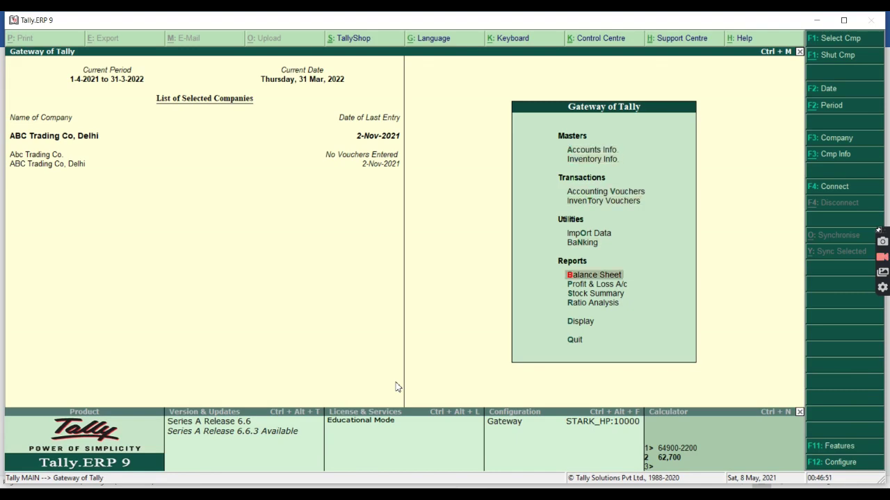
key(Return)
key(Escape)
key(Down)
key(Return)
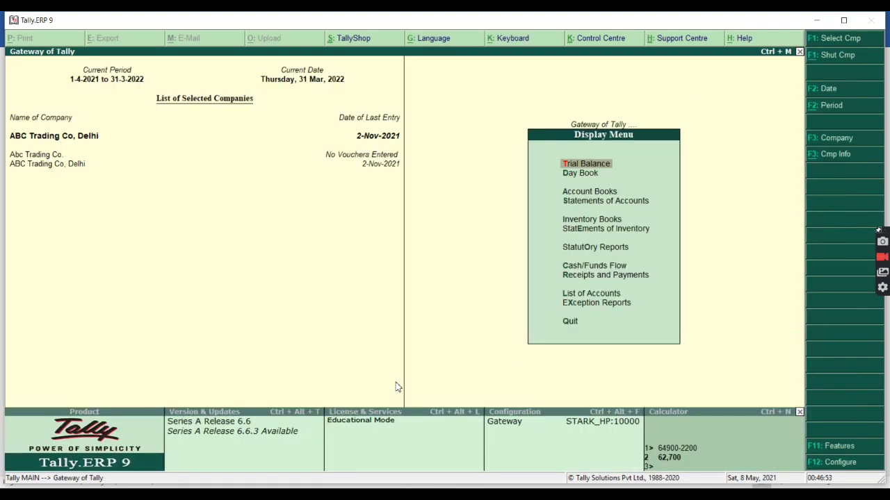
Step: Open the Interest Receivable statement from Interest Calculations and drill down through Current Assets and Sundry Debtors to the customer
key(Down)
key(Down)
key(Down)
key(Down)
key(Up)
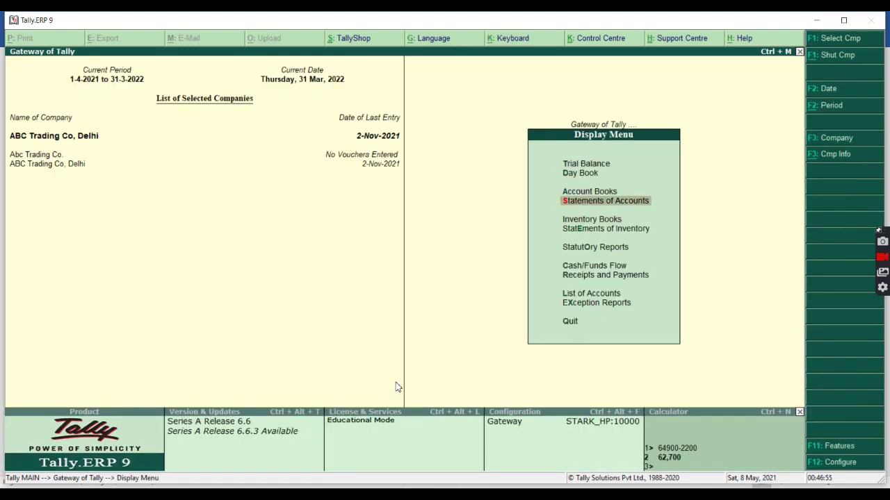
key(Return)
key(Down)
key(Return)
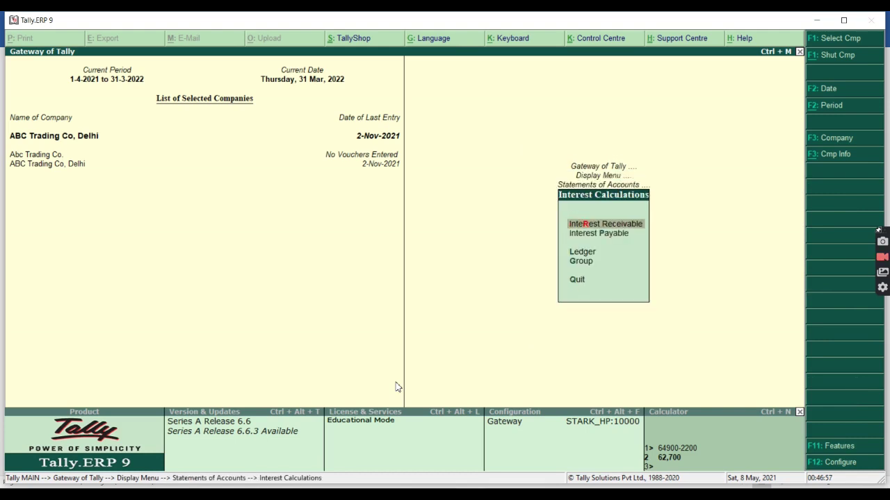
key(Return)
key(Return)
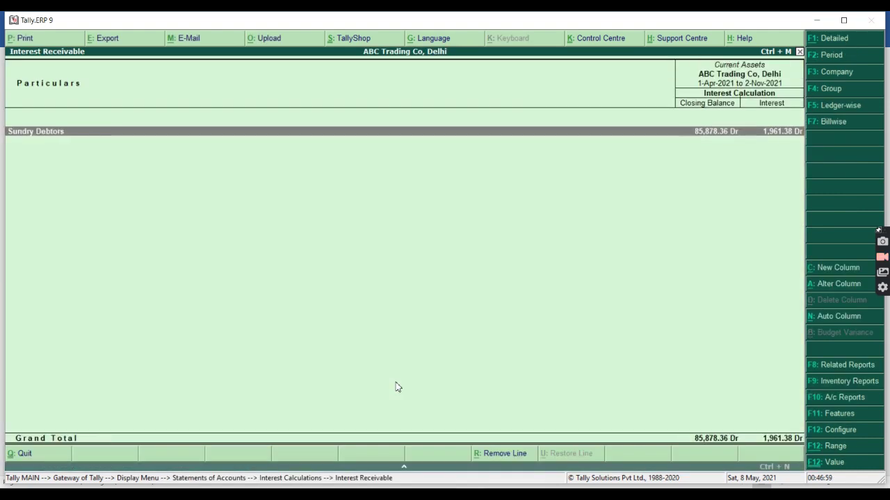
key(Return)
key(Return)
key(Escape)
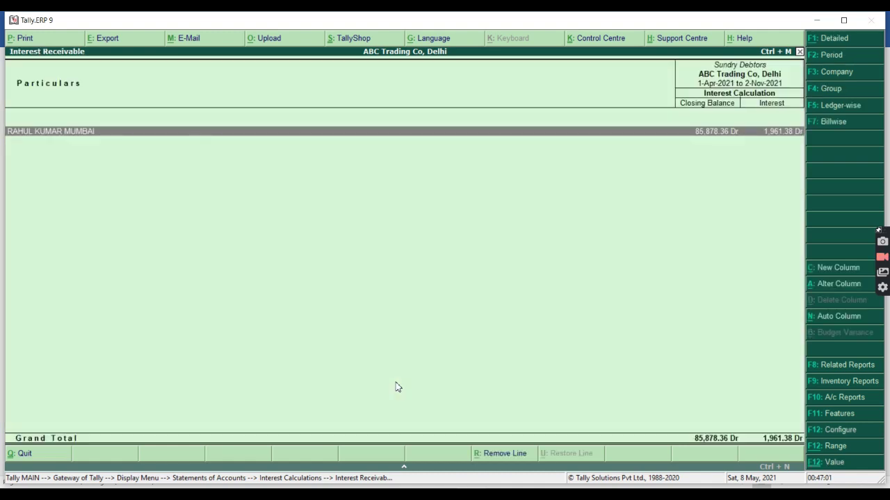
Step: Extend the Interest Receivable period to 31-Mar-2022 and open the customer's ledger interest details
key(F2)
key(Return)
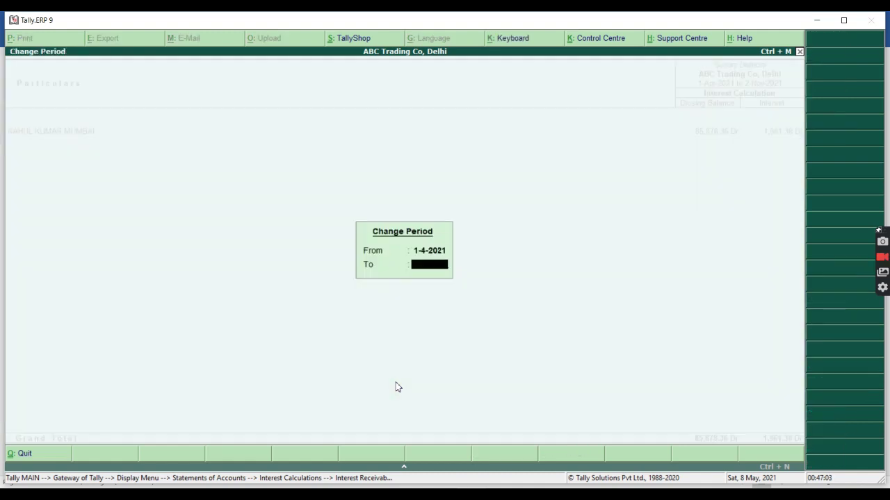
text(31.3)
key(Return)
key(Return)
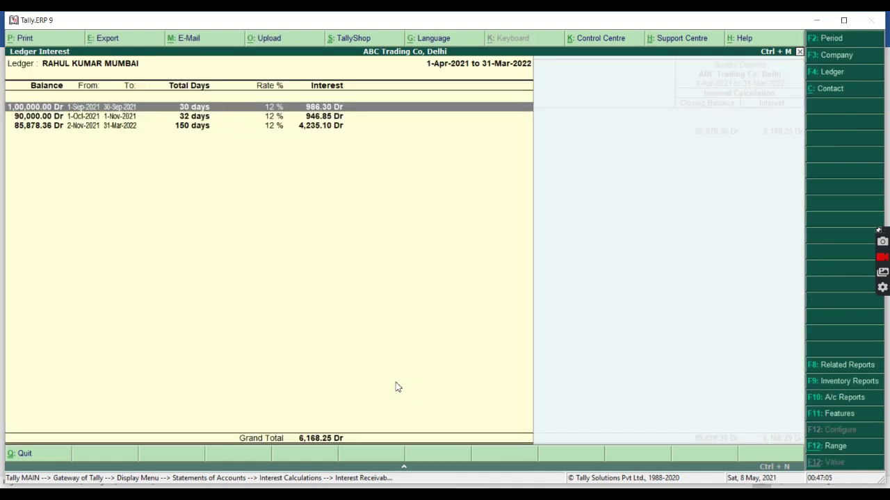
Step: Examine the interest on each of the customer's balances, and close the reports back to the Gateway of Tally
key(Down)
key(Down)
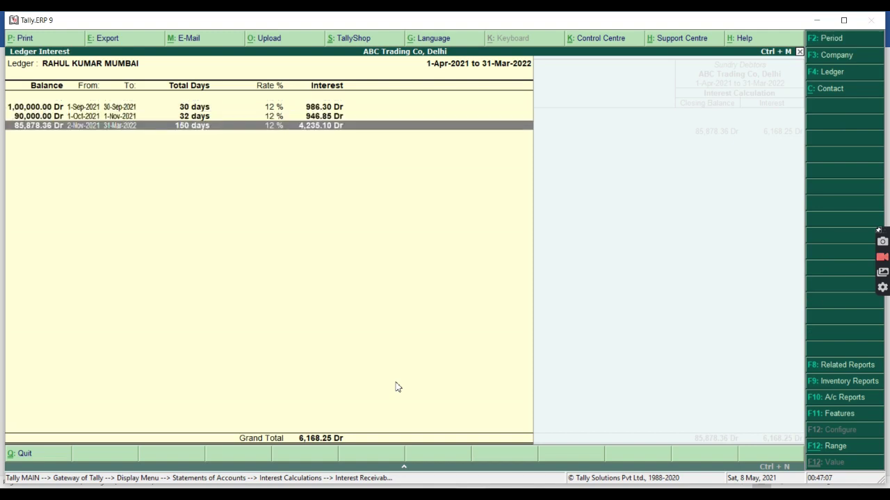
key(Return)
key(Escape)
key(Up)
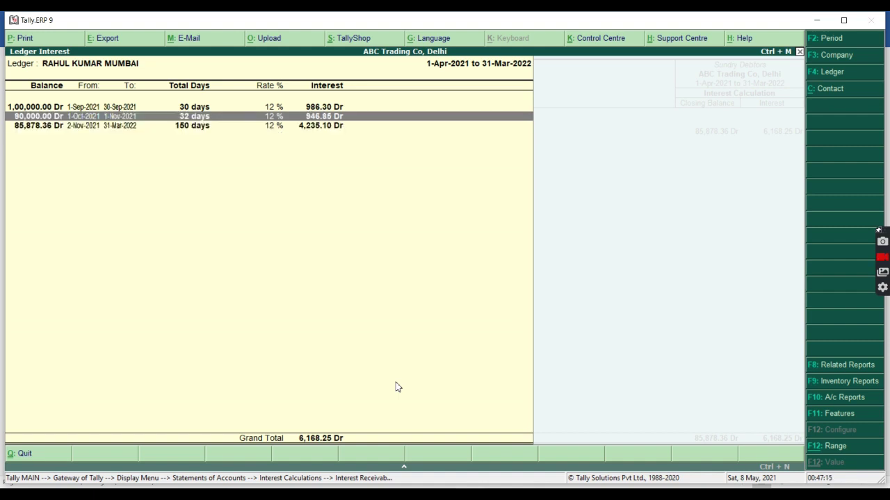
key(Down)
key(Escape)
key(Escape)
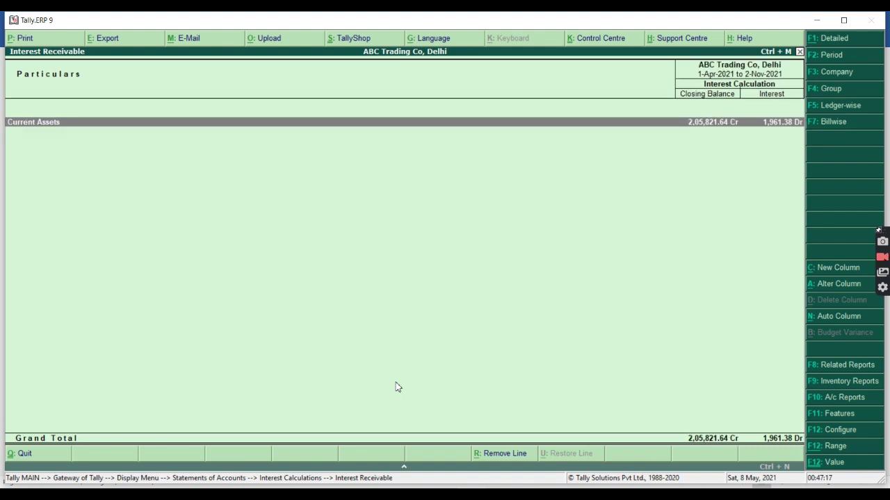
key(Escape)
key(Down)
key(Escape)
key(Escape)
key(Escape)
key(Escape)
key(Escape)
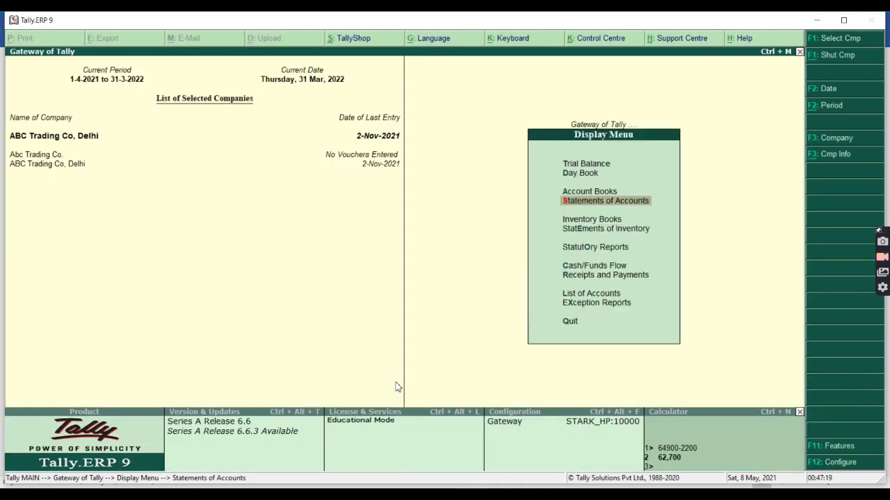
Step: Switch to Word, highlight the Mark Changes Voucher item in the F11 option list, and switch back to Tally.ERP 9
key(alt+Tab)
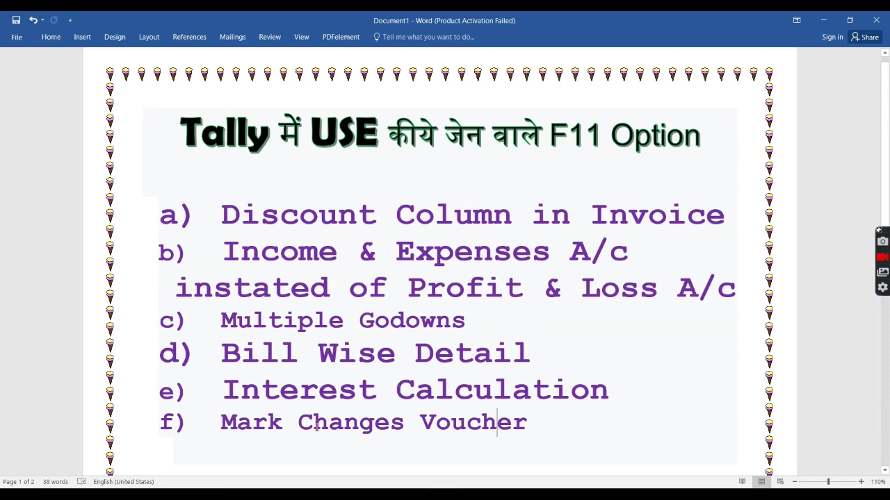
drag(317, 427, 522, 424)
click(517, 440)
key(alt+Tab)
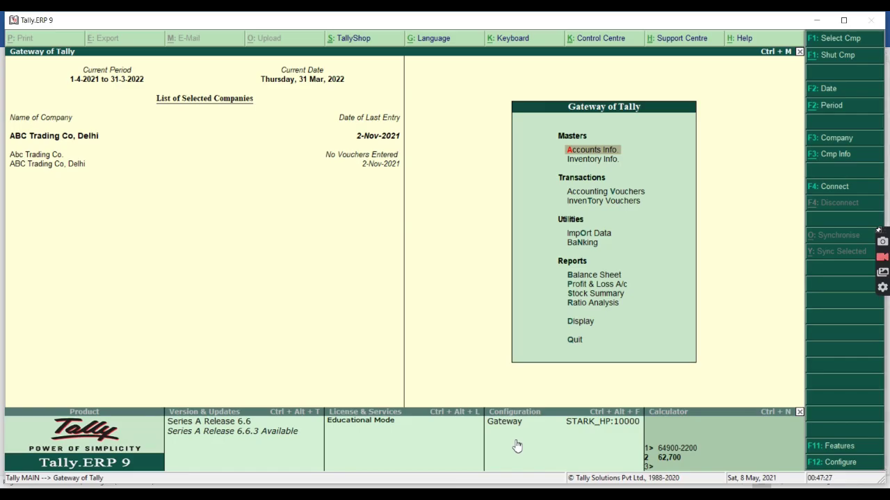
key(Escape)
key(n)
key(F12)
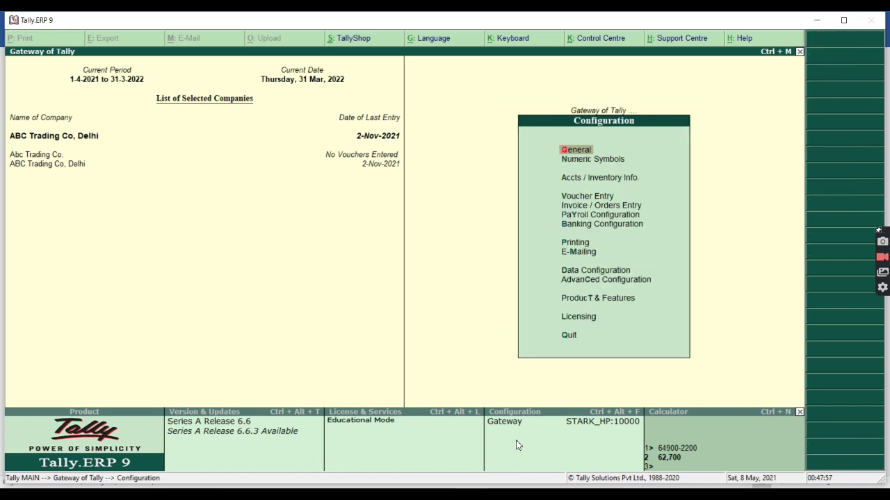
key(Escape)
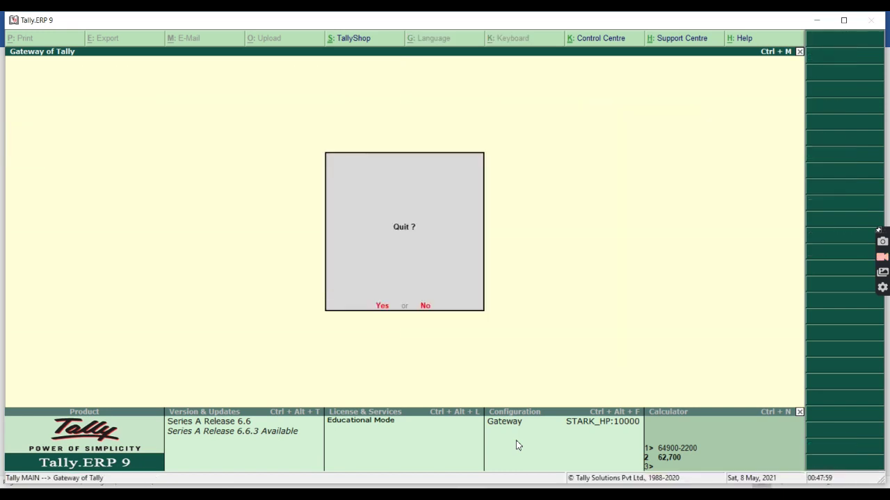
key(y)
key(alt+Tab)
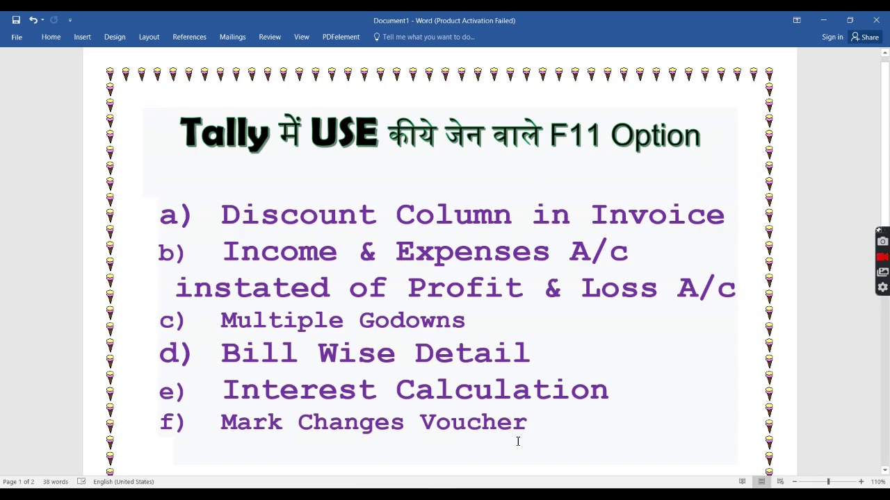
key(alt+Tab)
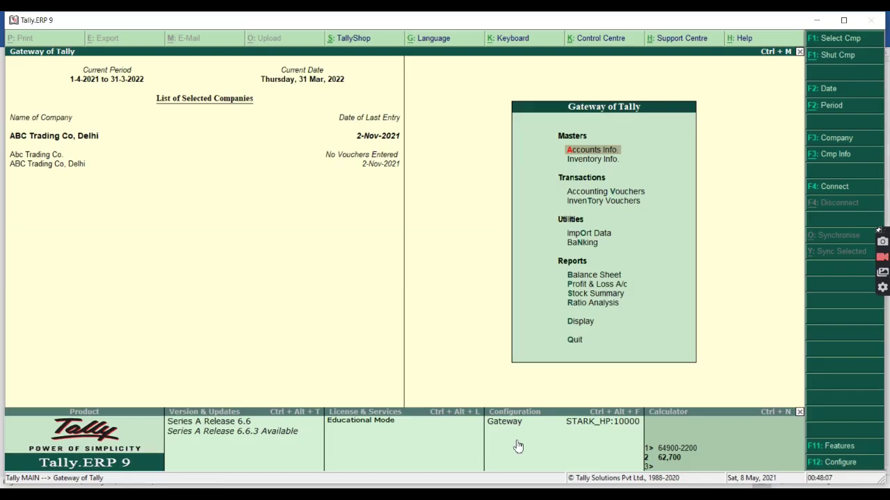
Step: Stay in Tally.ERP 9 by declining to quit, and open the Day Book
key(Escape)
key(n)
key(d)
key(d)
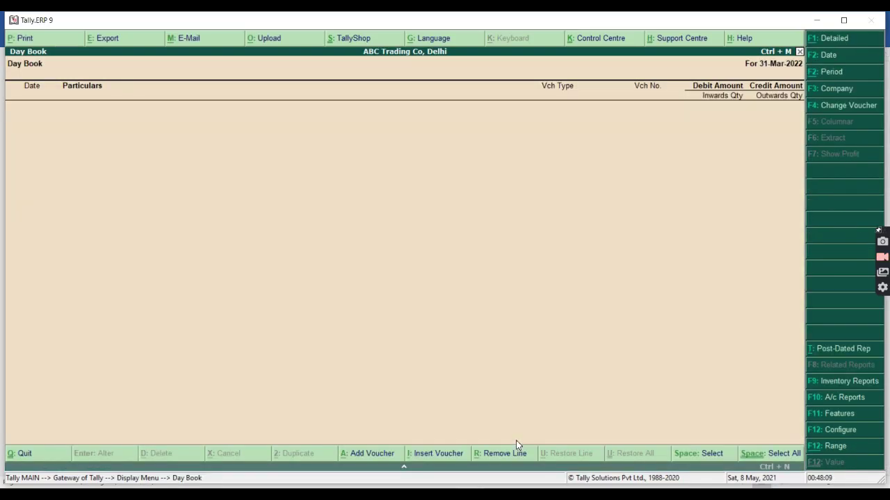
Step: Close the Day Book, look through the income and expense groups in the Profit & Loss A/c, and return to the Gateway of Tally
key(Escape)
key(Escape)
key(Escape)
key(n)
key(p)
key(Down)
key(Down)
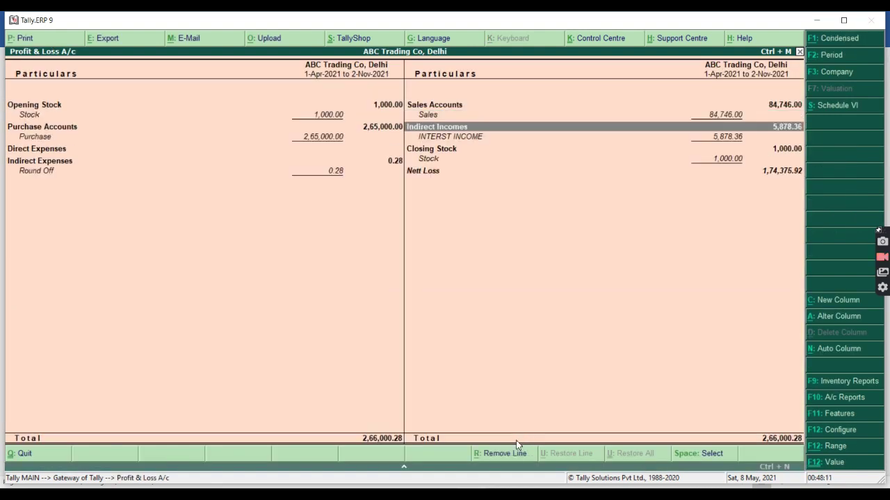
key(Down)
key(Left)
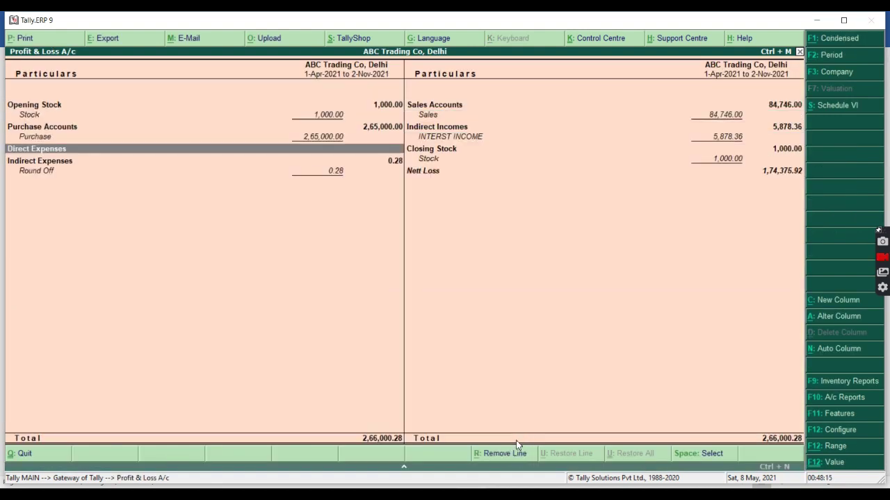
key(Escape)
key(Escape)
key(n)
key(Down)
key(Down)
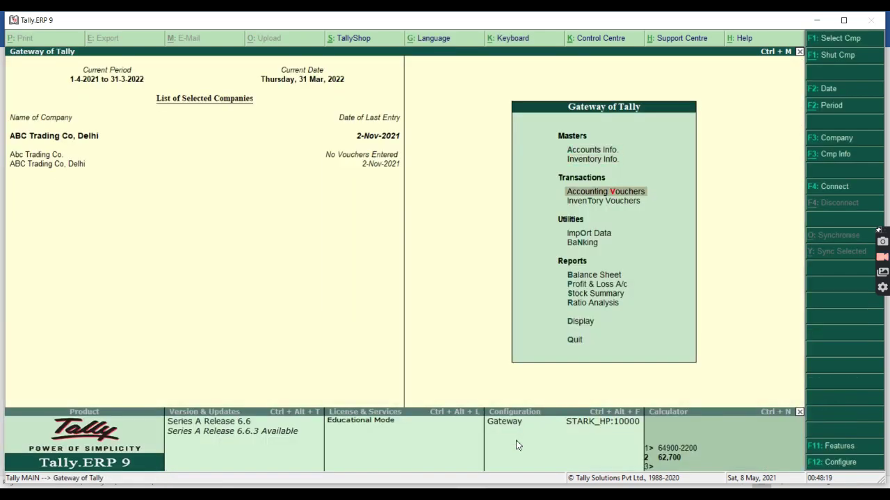
Step: Set Mark changed vouchers to Yes in the Accounting Features of ABC Trading Co, Delhi, and save the features
key(F12)
key(Escape)
key(F11)
key(Return)
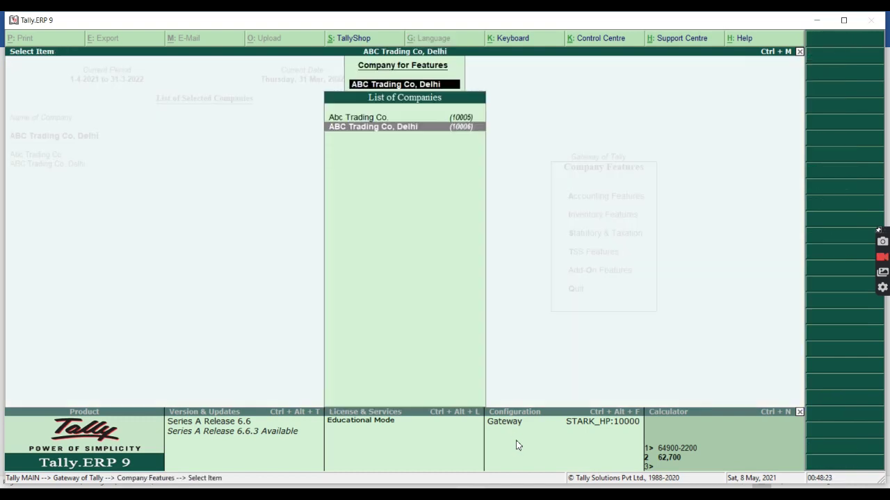
key(Return)
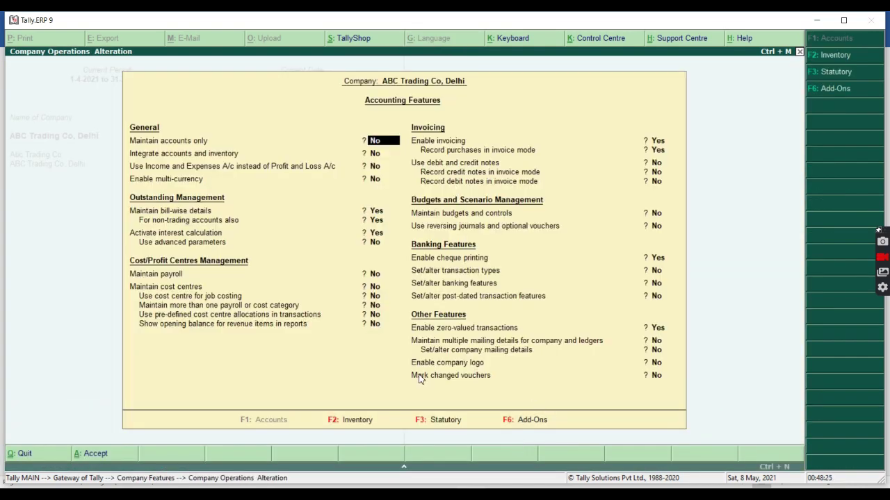
click(649, 377)
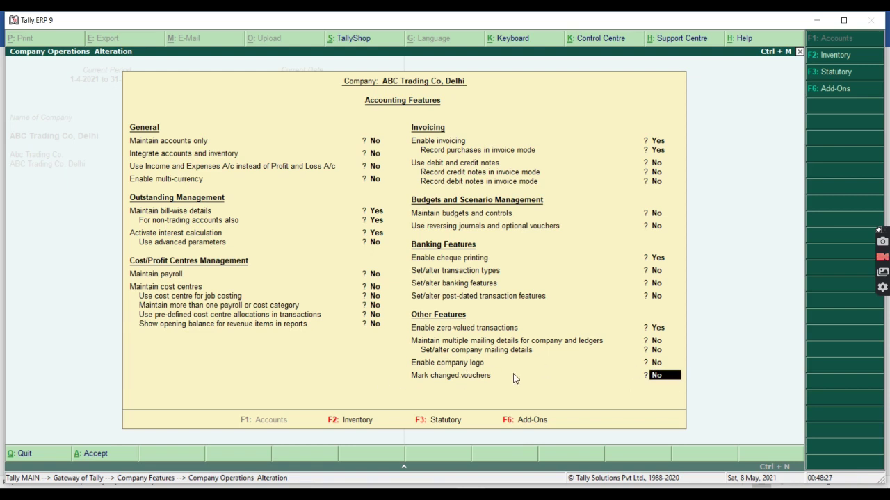
text(y)
key(Return)
key(Return)
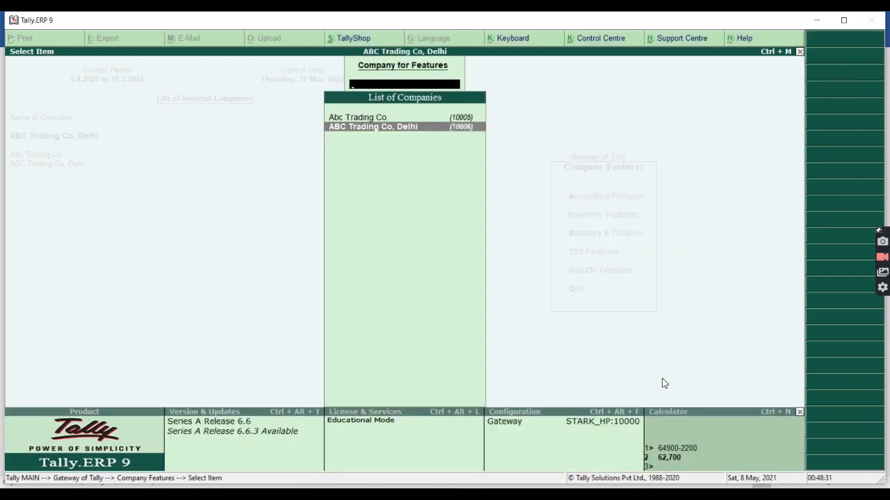
key(Escape)
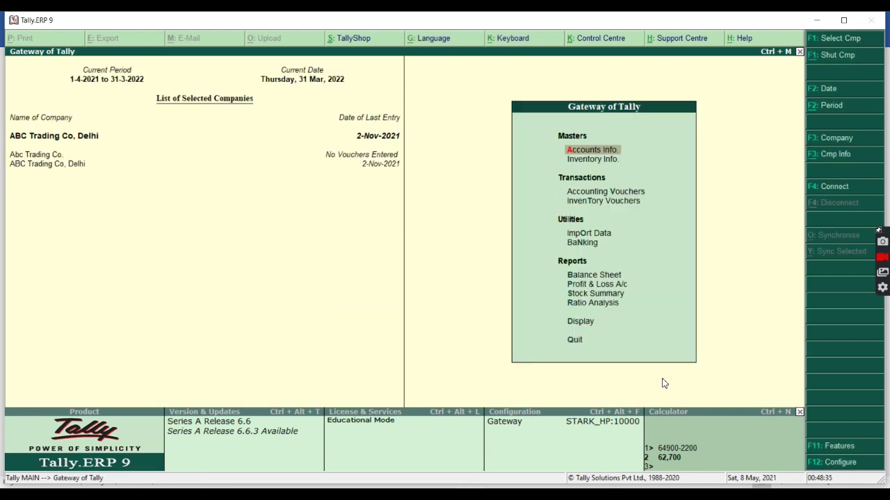
Step: Open the Profit & Loss A/c in its detailed view from the Gateway of Tally
key(Escape)
key(Escape)
key(Up)
key(Up)
key(Down)
key(Down)
key(Down)
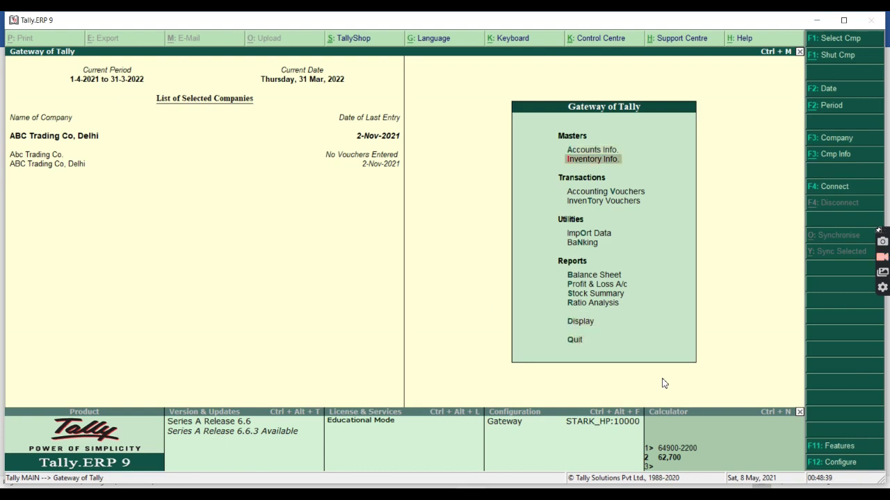
key(Down)
key(p)
key(alt+F1)
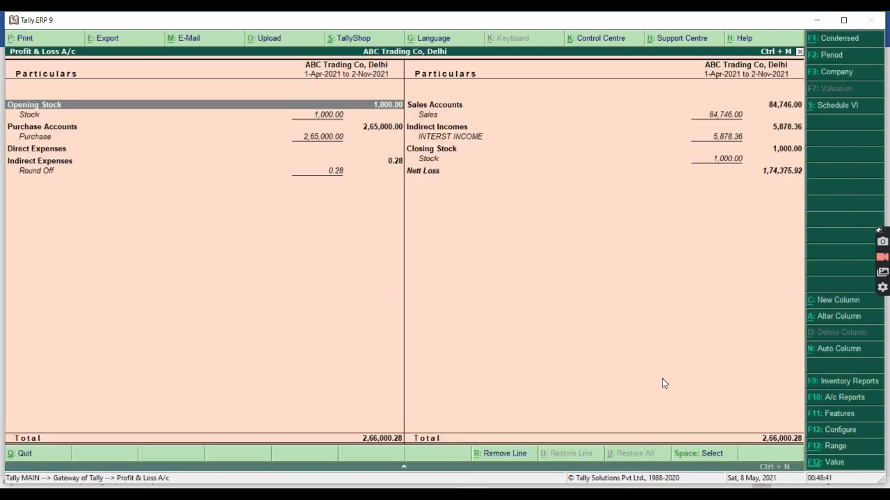
Step: Drill down through the Purchase ledger's May entries and open purchase voucher 45 for alteration
key(Down)
key(Down)
key(Return)
key(Up)
key(Up)
key(Up)
key(Up)
key(Up)
key(Up)
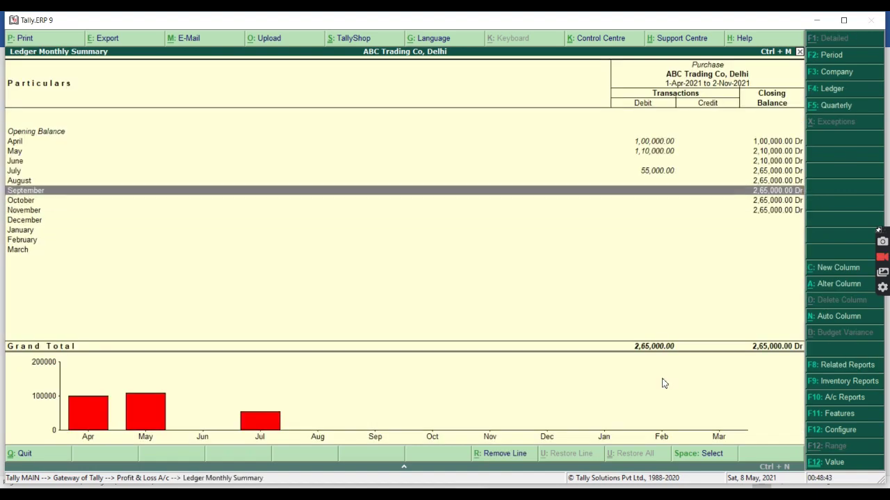
key(Return)
key(Return)
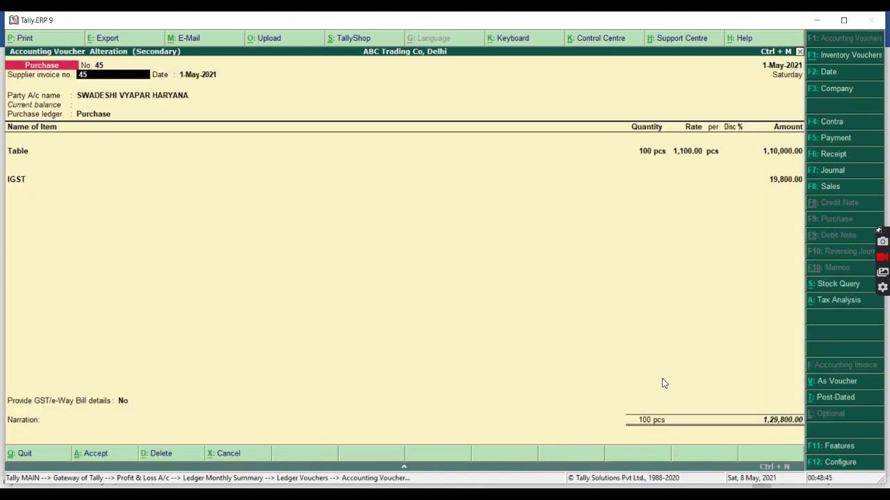
Step: Set the Table rate to 100 per piece in the purchase voucher's item allocations for the DELHI BAWANA godown
key(Return)
key(Return)
key(Return)
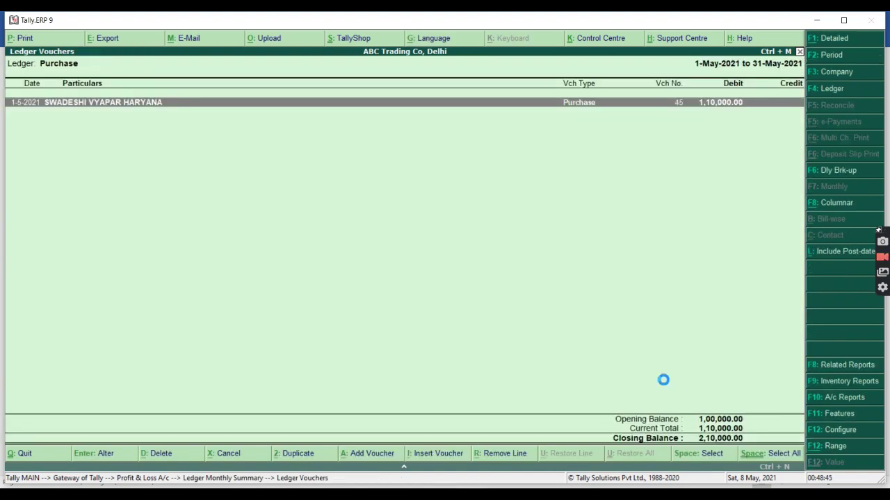
key(Return)
key(Return)
key(Return)
key(Return)
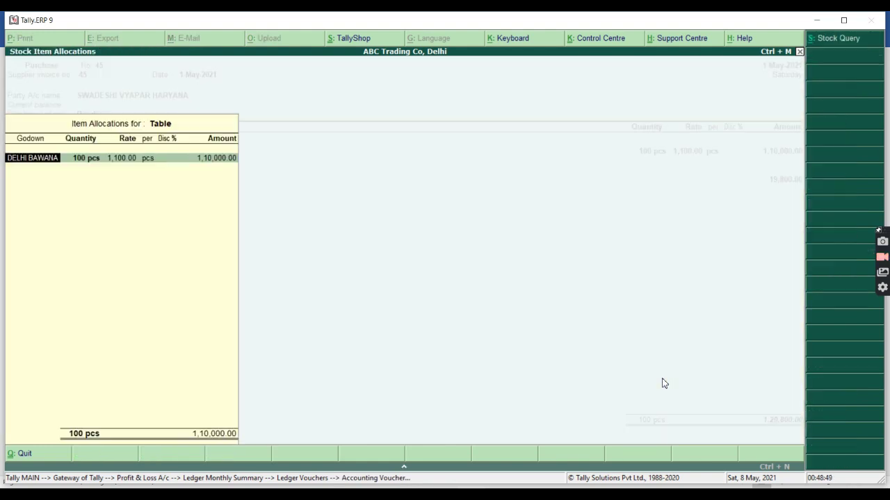
key(Return)
key(Return)
text(100)
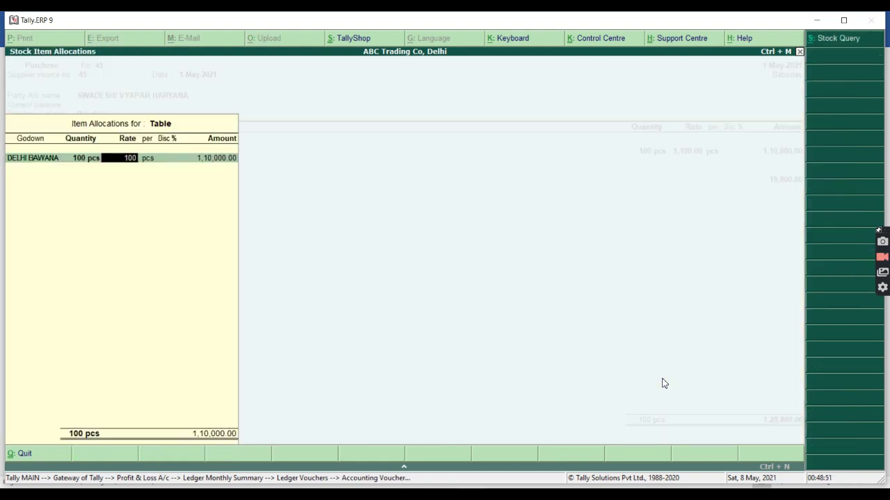
key(Return)
key(Return)
key(Return)
key(Return)
key(Return)
key(Return)
key(Return)
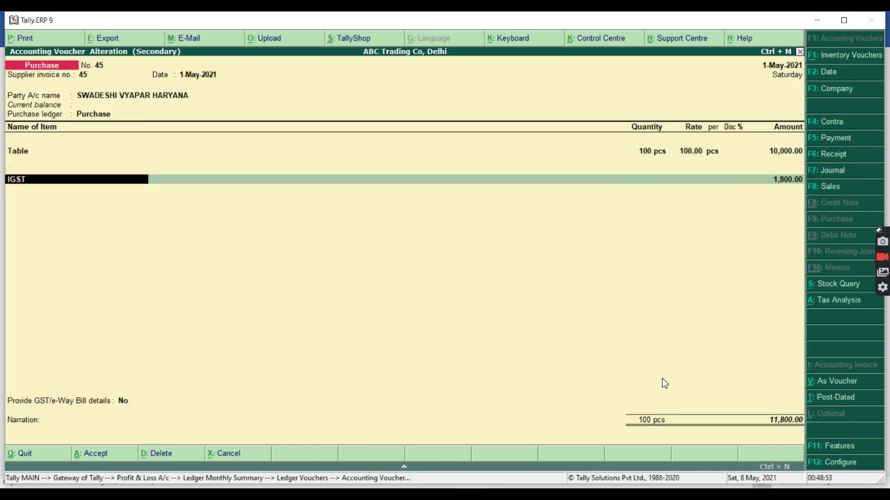
Step: Accept the IGST and bill-wise details to save the altered purchase voucher, and close the reports back to the Gateway of Tally
key(Return)
key(Return)
key(Return)
key(Return)
key(Return)
key(Return)
key(Return)
key(Return)
key(Return)
key(Return)
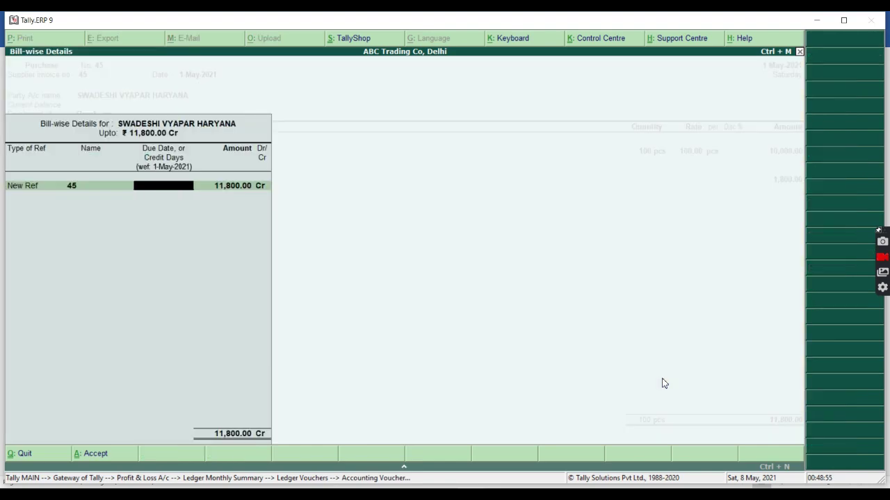
key(Escape)
key(Escape)
key(Escape)
key(Escape)
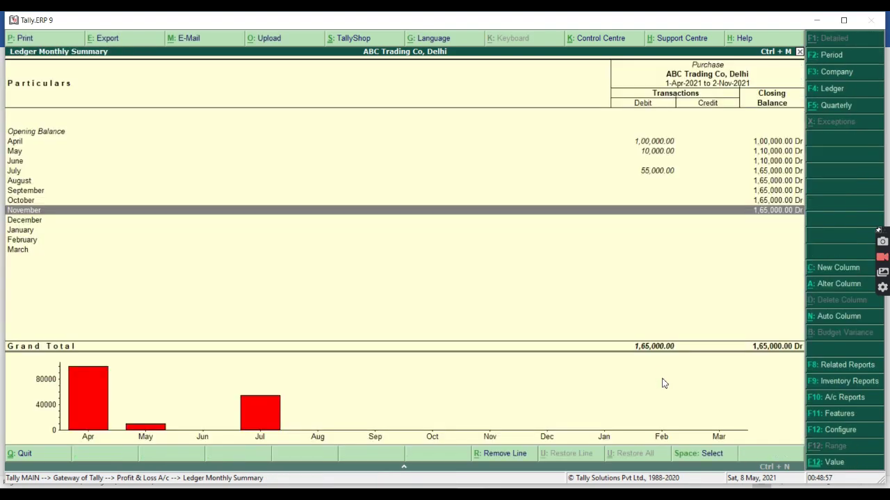
key(n)
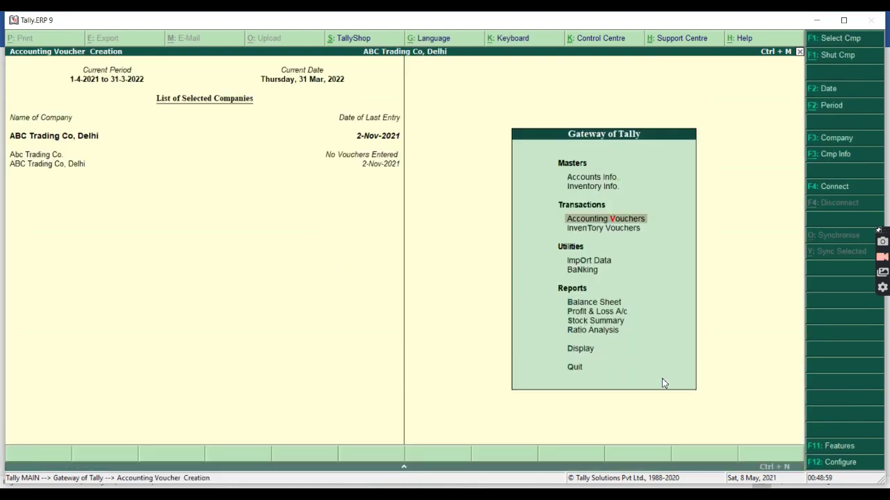
Step: Start a payment voucher dated 31-Mar-2022 with BANK OF INDIA as the paying account
key(Return)
key(F5)
key(Return)
key(BackSpace)
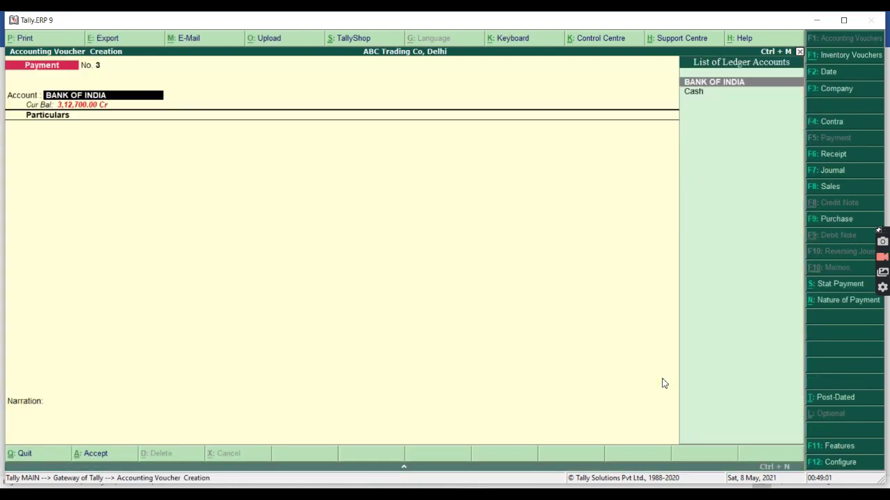
key(Return)
Step: Create a SALARY ledger under Indirect Expenses from within the payment voucher
key(alt+c)
text(SALARY)
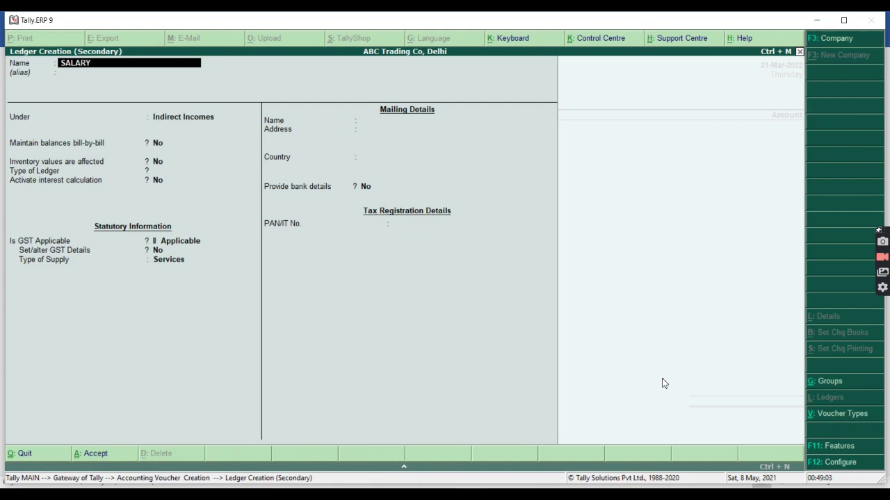
key(Return)
text(Ind)
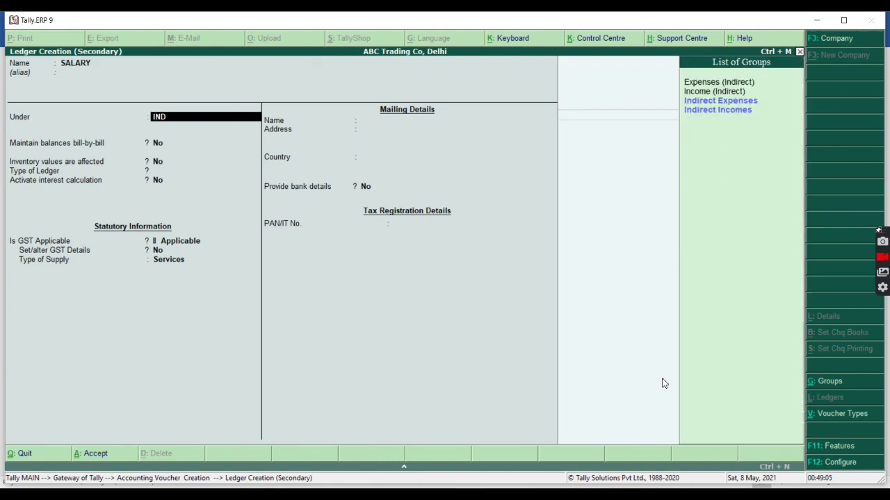
key(Return)
key(Return)
key(Return)
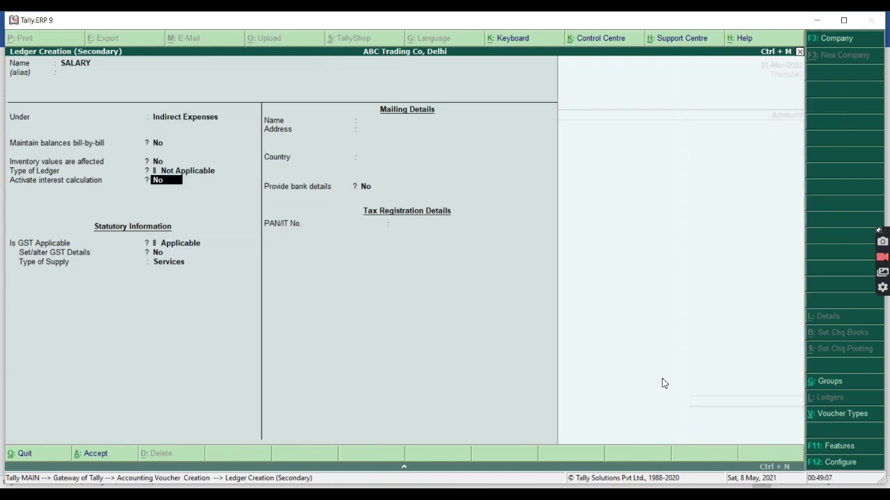
key(Return)
key(Down)
key(Return)
key(ctrl+a)
Step: Enter 15,000 as the SALARY amount and save the payment voucher with a blank narration
text(15000)
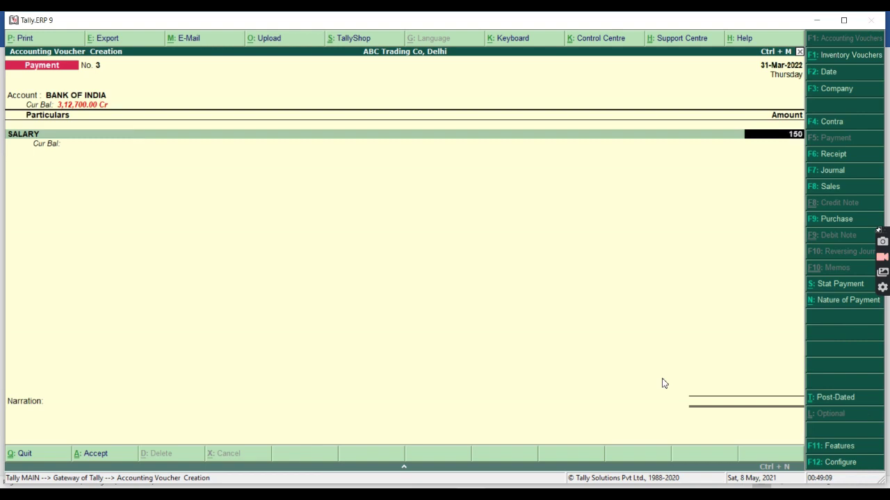
key(Return)
key(Return)
key(Return)
key(Return)
key(Return)
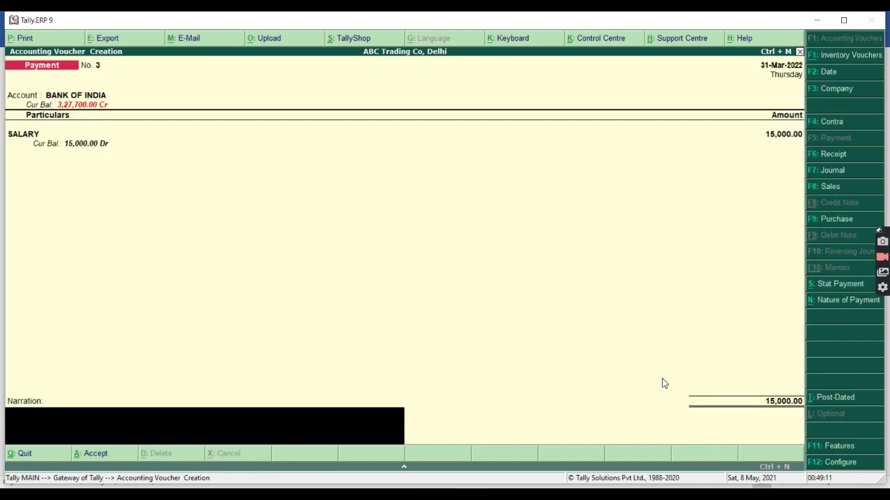
key(Return)
key(Return)
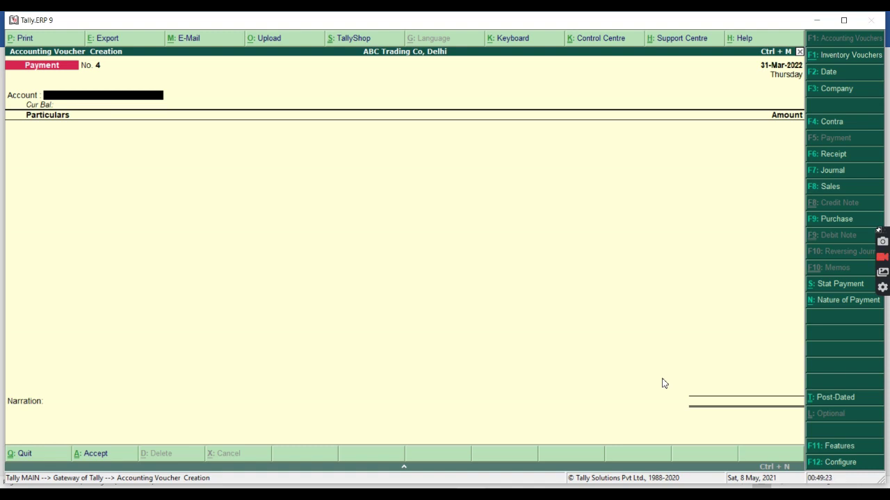
Step: Leave payment voucher entry and open the Display Menu from the Gateway of Tally
key(Escape)
key(n)
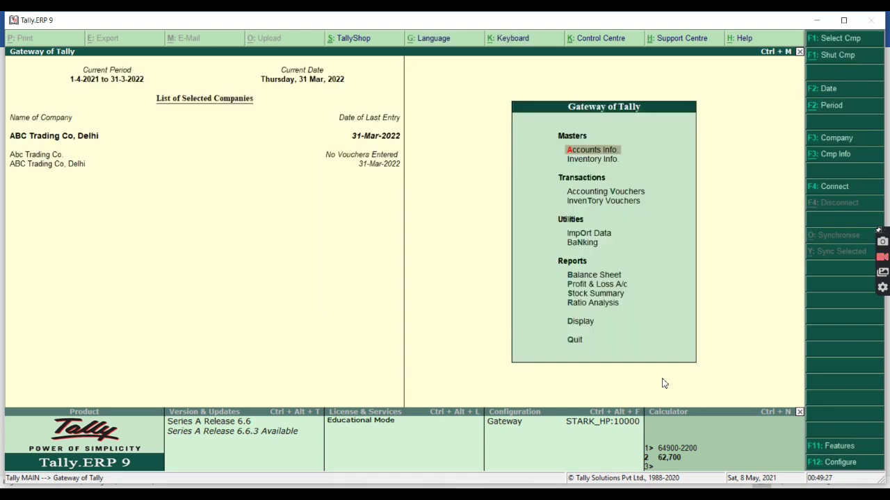
key(Down)
key(Down)
key(Down)
key(Down)
key(Down)
key(Down)
key(Down)
key(Down)
key(Down)
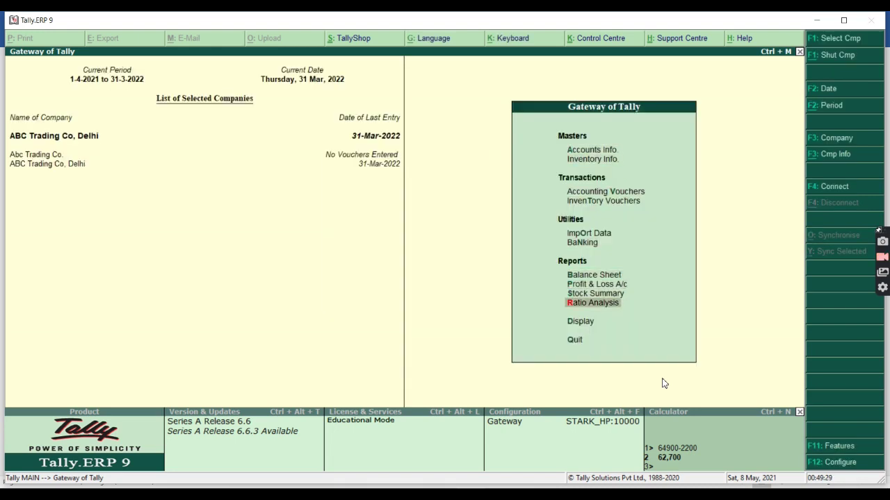
key(Down)
key(Return)
Step: Open the Marked Vouchers register from the Exception Reports
key(Down)
key(Down)
key(Down)
key(Down)
key(Down)
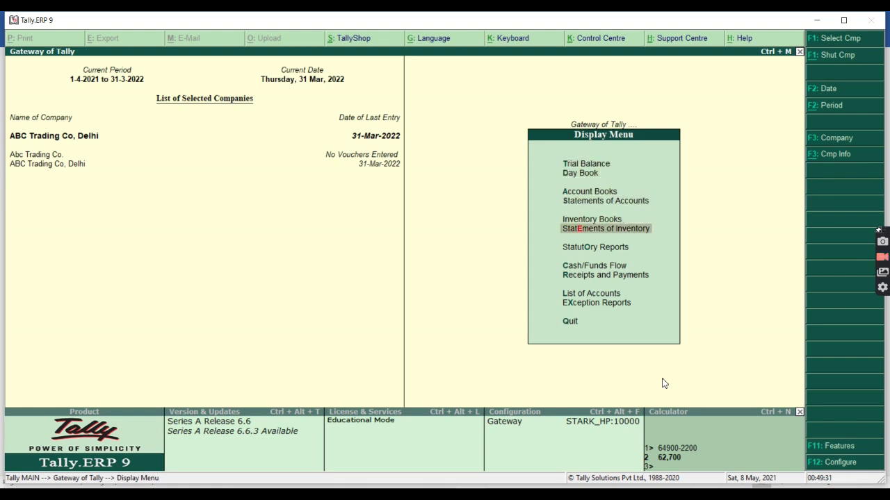
key(Down)
key(Down)
key(Down)
key(Down)
key(Down)
key(Return)
key(Down)
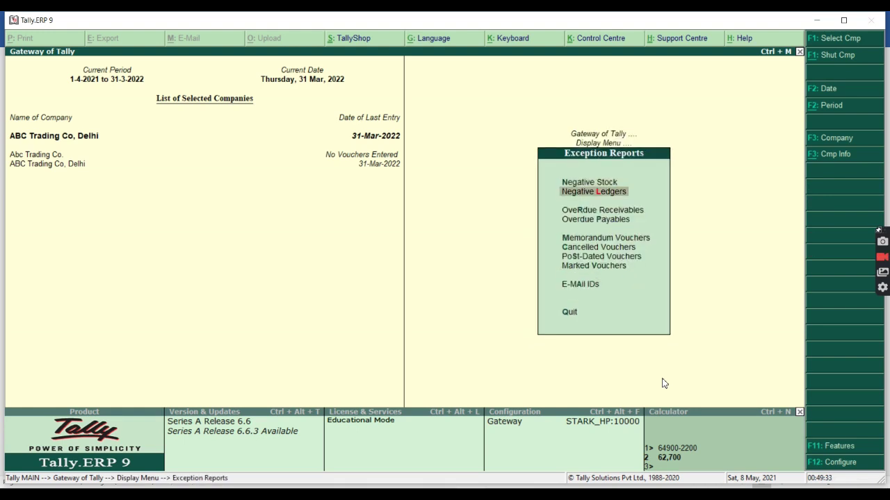
key(Down)
key(Down)
key(Down)
key(Down)
key(Down)
key(Down)
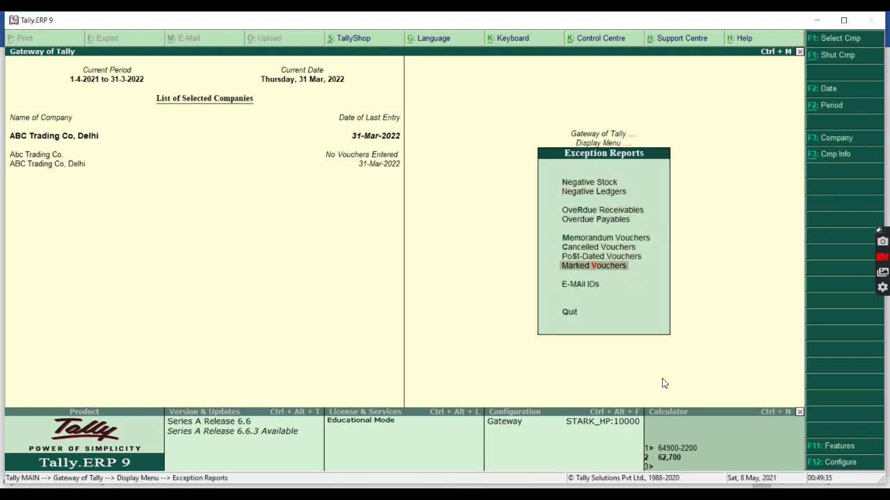
key(Return)
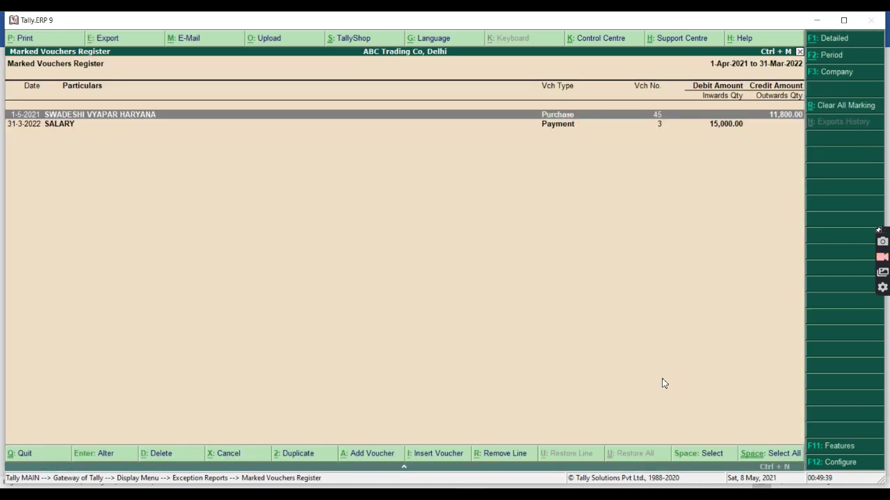
Step: View the marked purchase voucher and the marked SALARY payment voucher in turn, returning to the register without changes
key(Return)
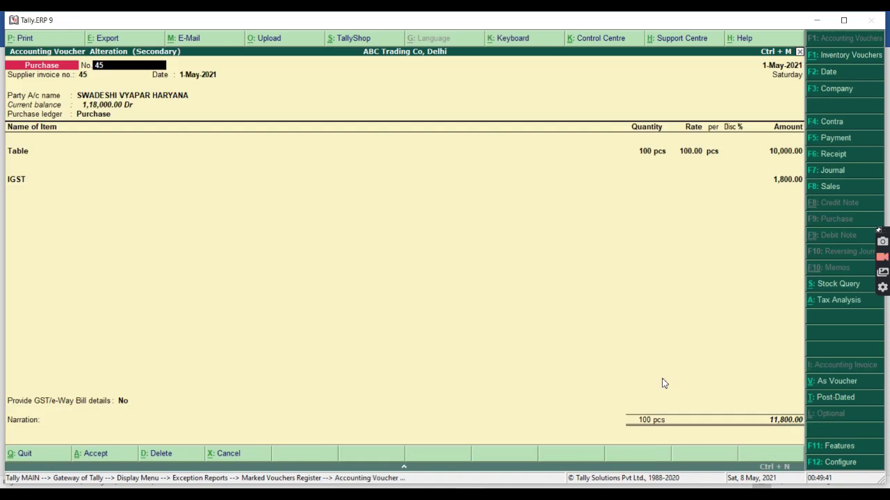
key(Escape)
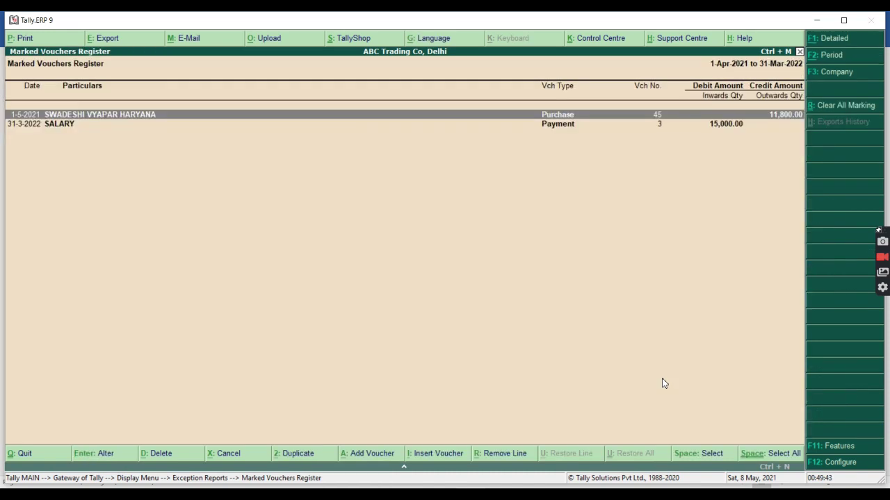
key(Down)
key(Return)
key(Escape)
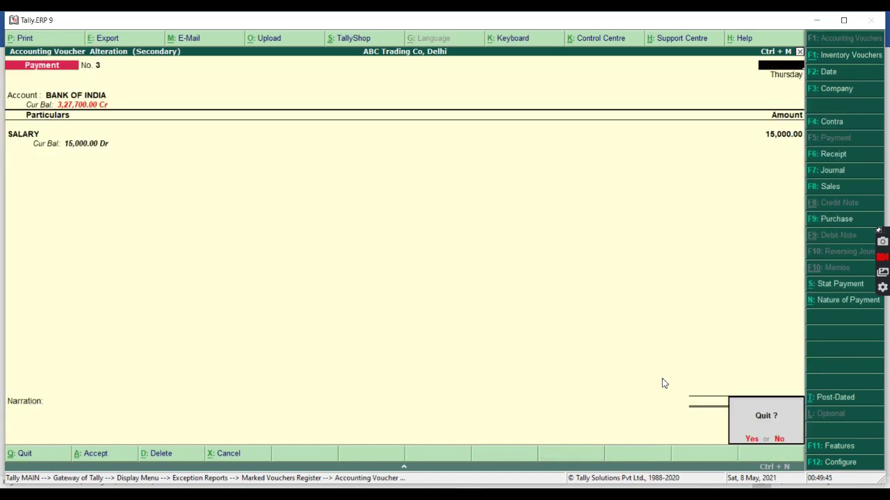
key(Return)
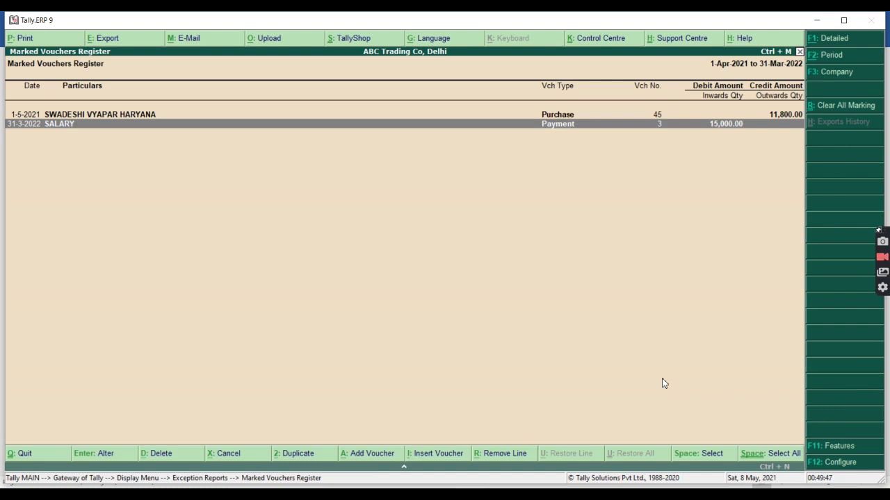
Step: Clear the marking in all vouchers and leave the Marked Vouchers register
click(848, 107)
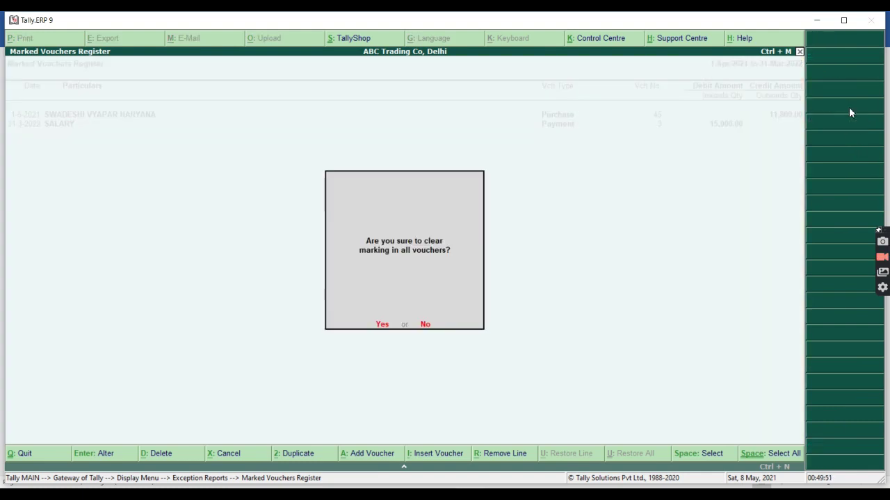
key(Return)
key(Escape)
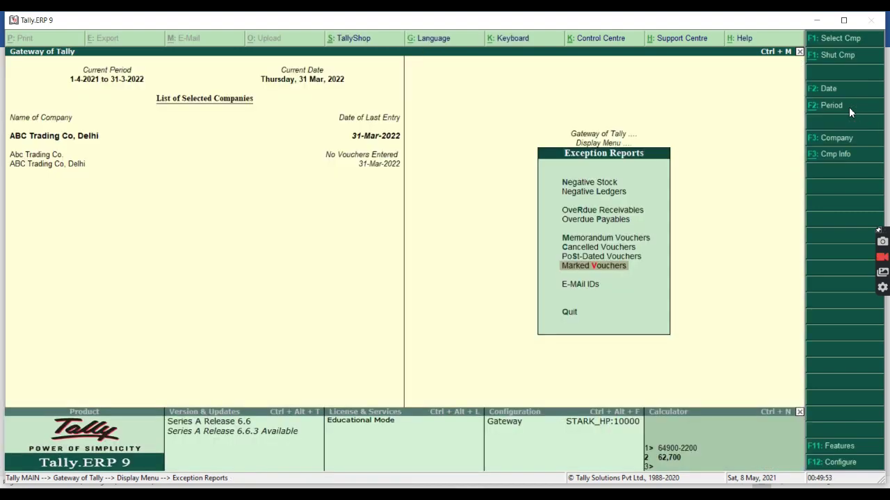
Step: Return to the Gateway of Tally and open the Profit & Loss A/c in detailed view
key(Escape)
key(Escape)
key(p)
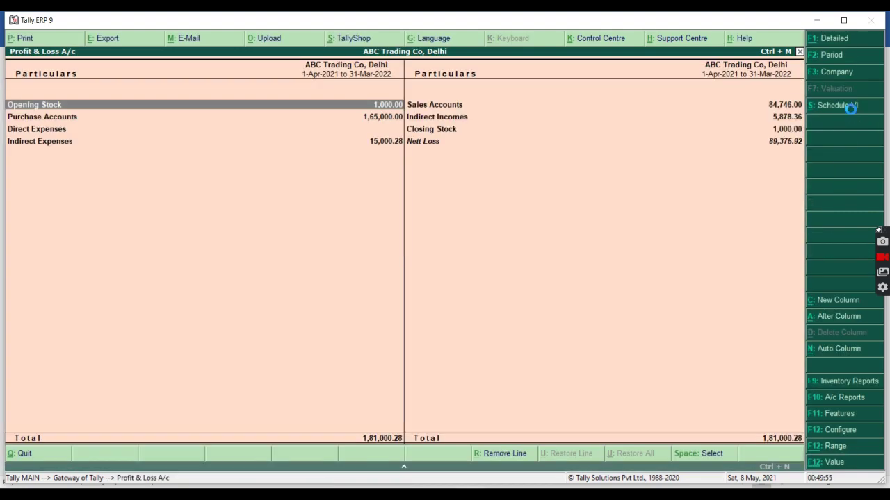
key(alt+F1)
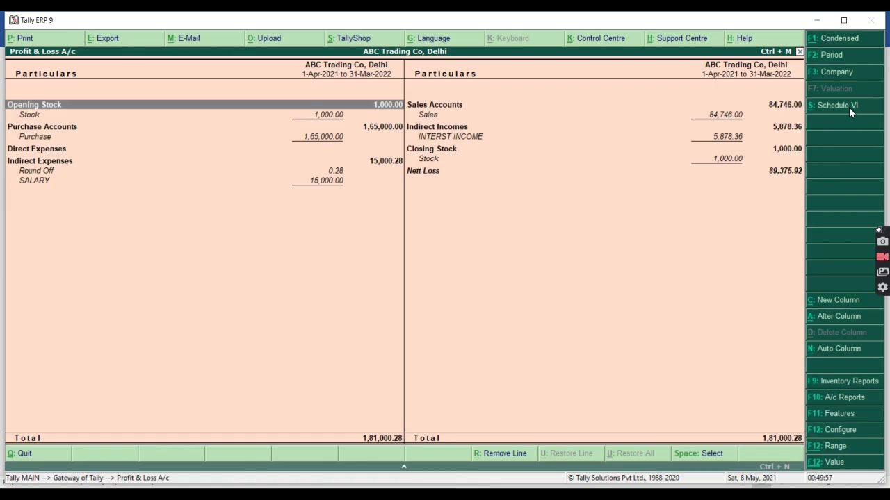
Step: Switch to the Word document and review its list of F11 options
key(alt+Tab)
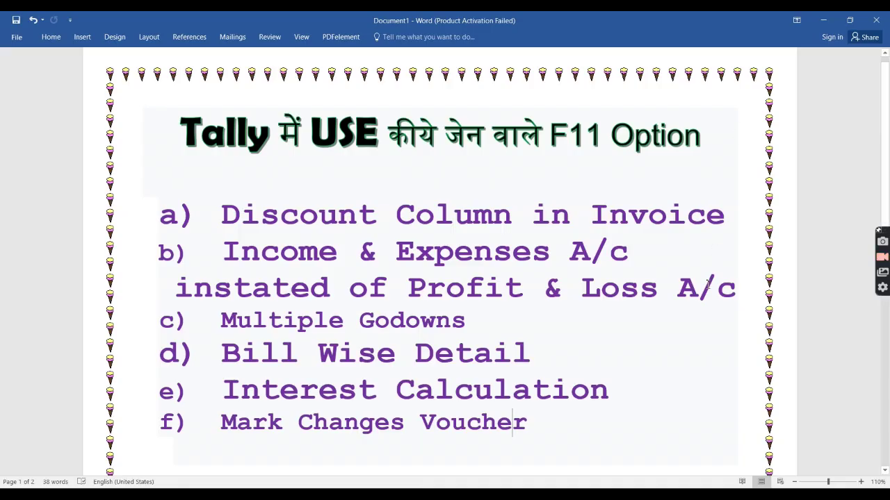
scroll(698, 312, down, 1)
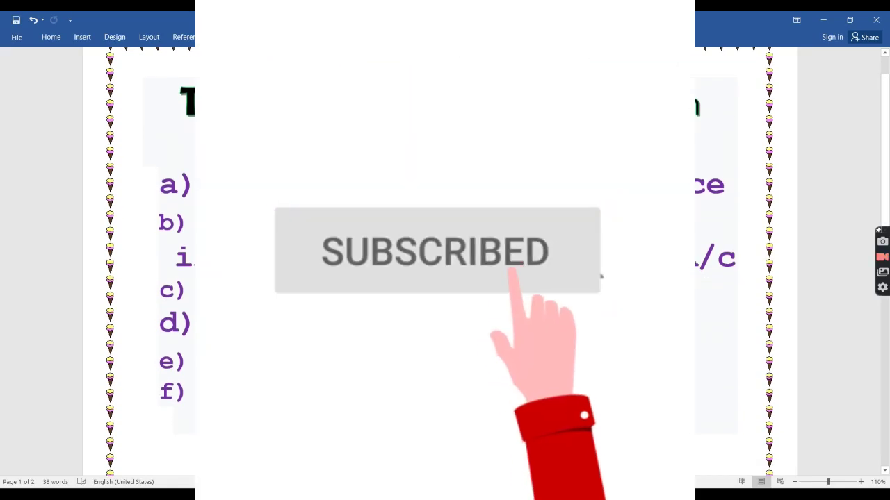